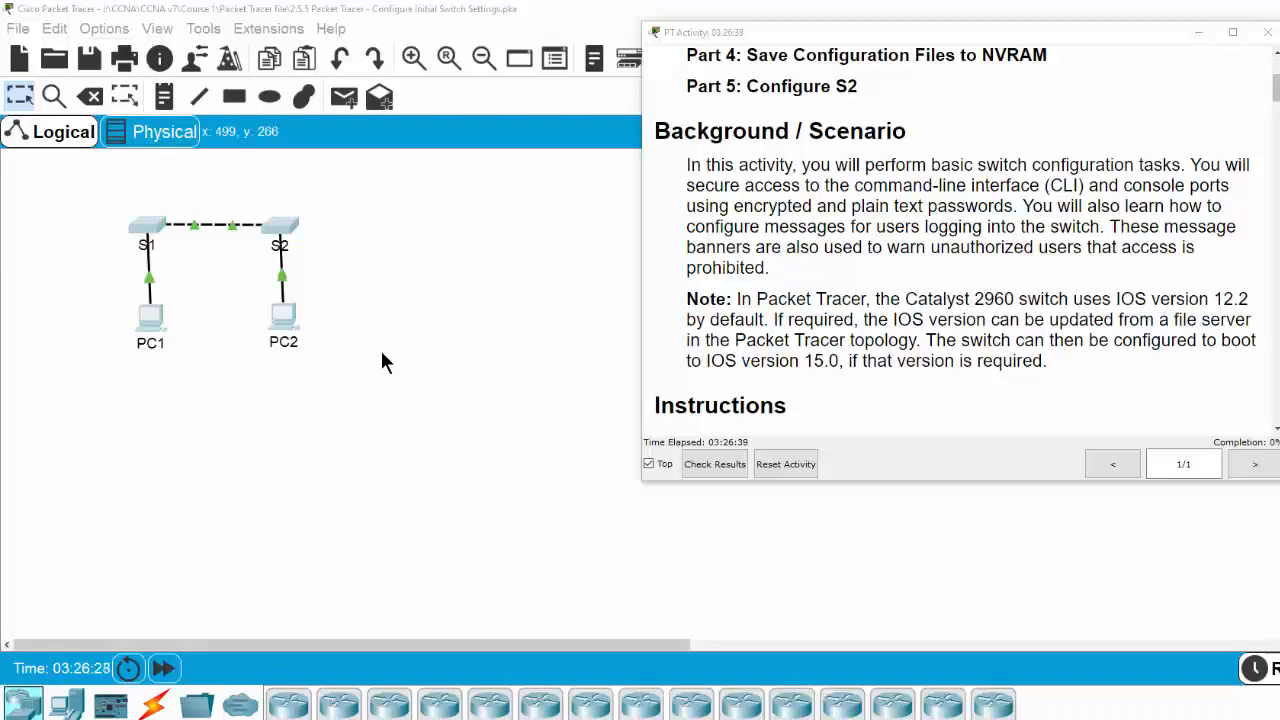
Scroll the instructions to Part 1, then open S1's CLI and move it to the upper left
scroll(767, 334, "down", 2)
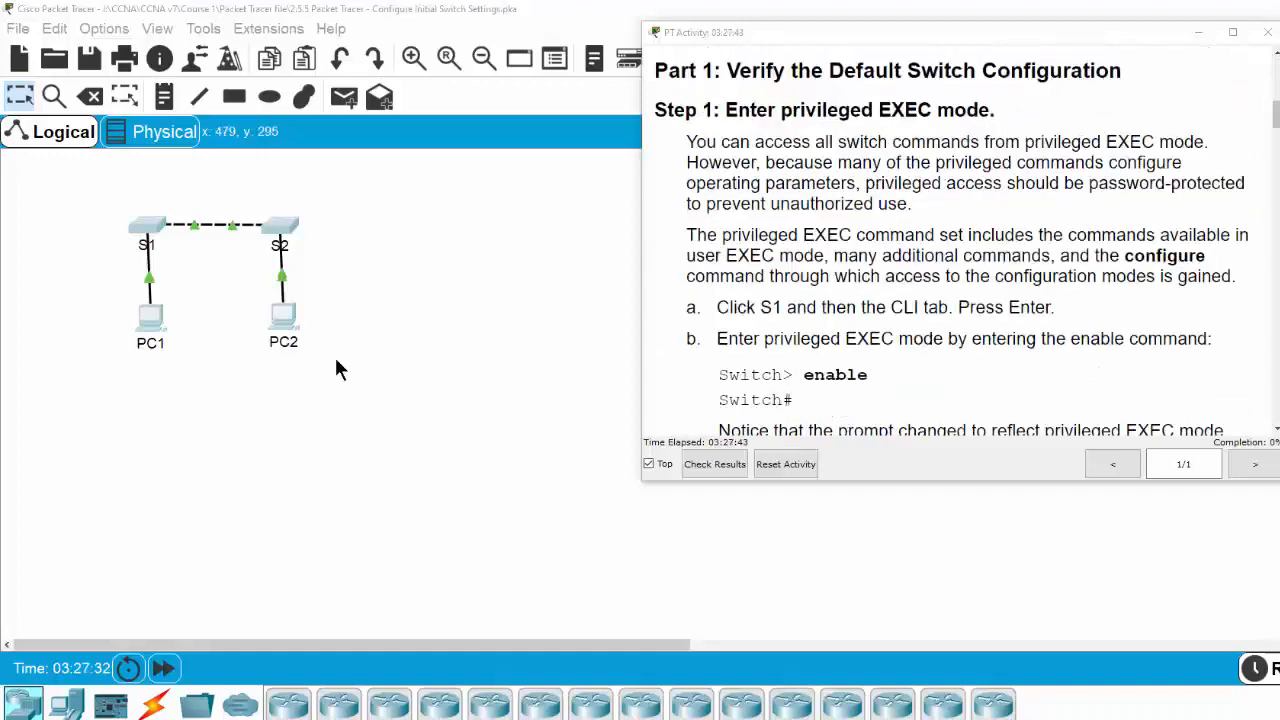
left_click(148, 240)
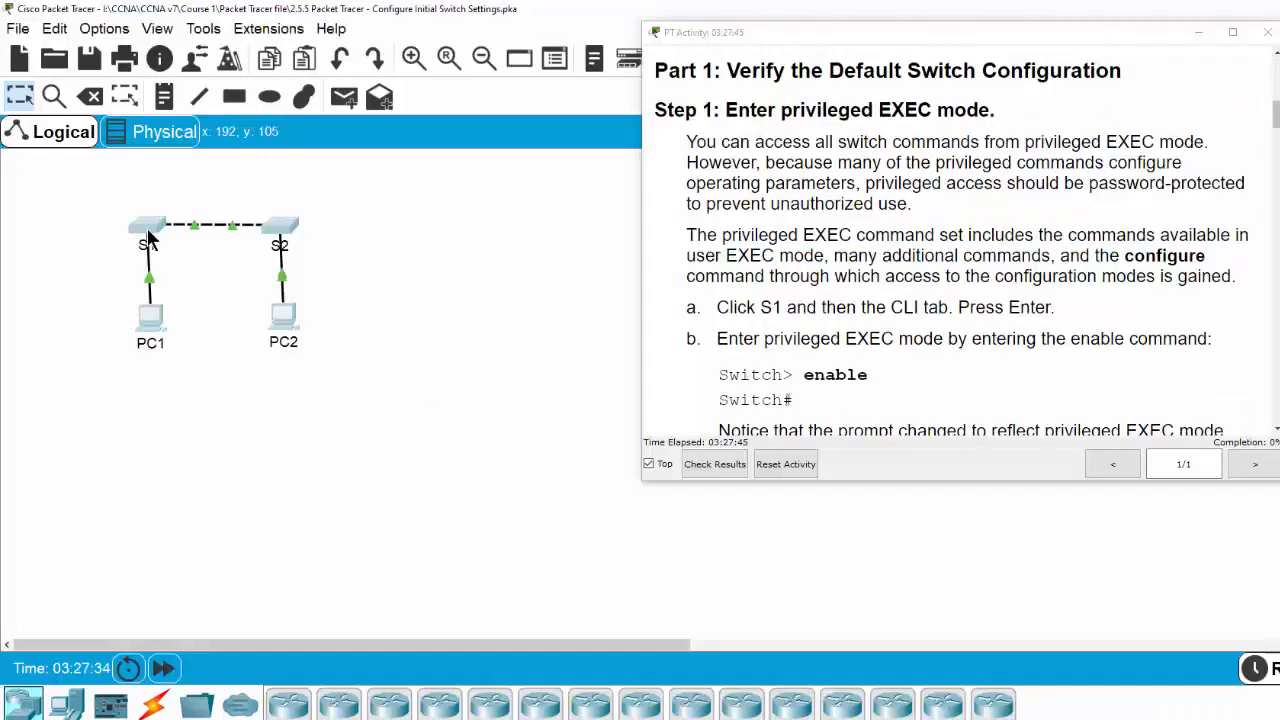
left_click_drag(586, 147, 216, 119)
Wake the S1 console and enter privileged EXEC mode with en
left_click(345, 492)
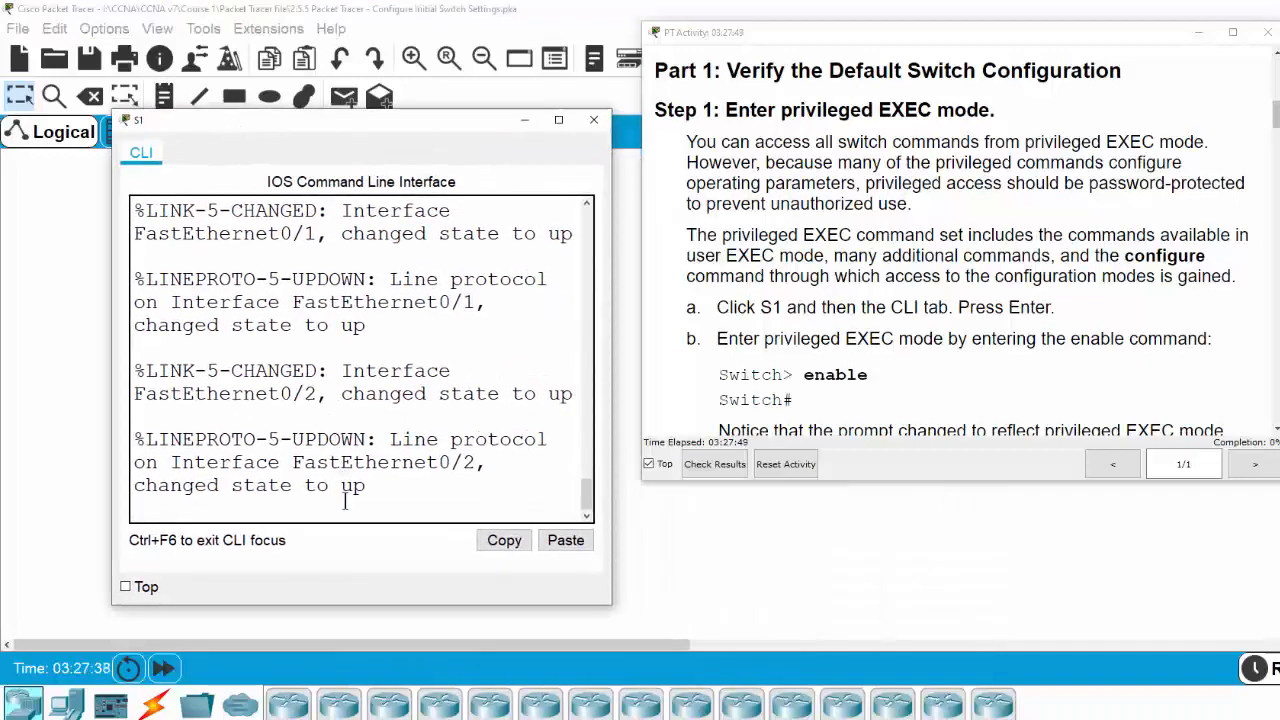
key("Return")
key("Return")
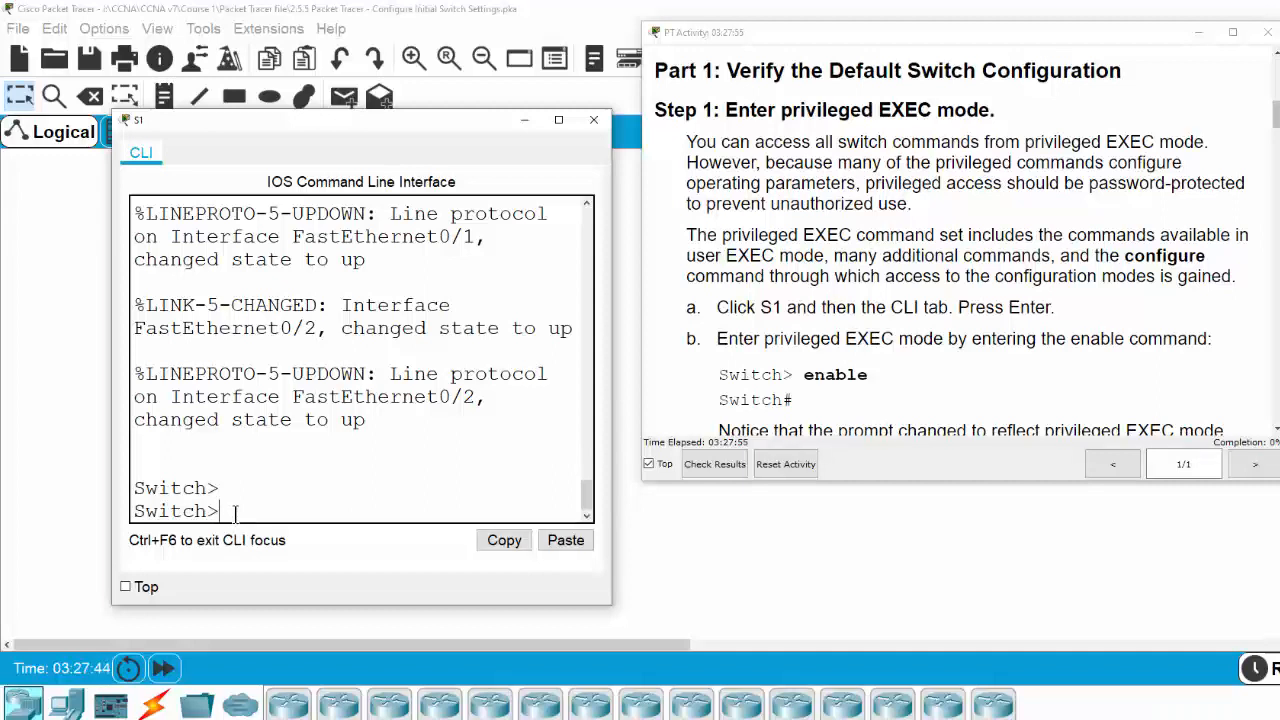
type("en")
key("Return")
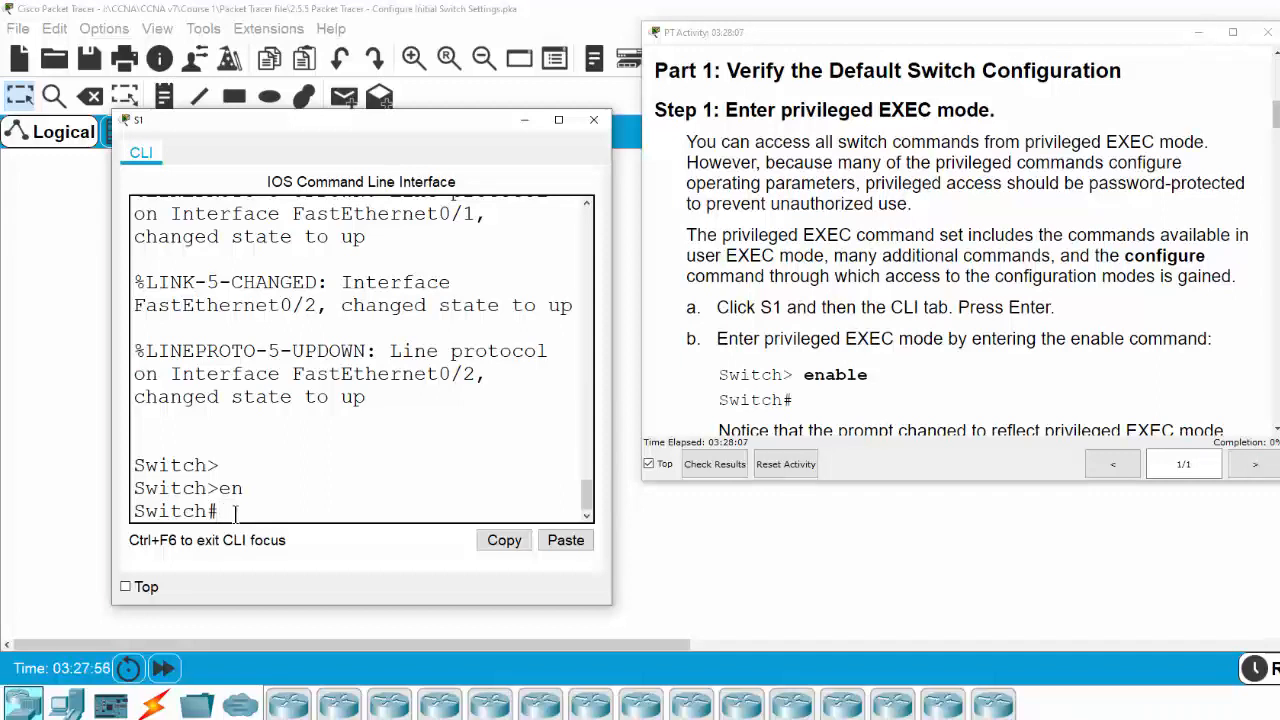
Run show running-config and minimize the PT Activity instructions window
type("show run")
key("Tab")
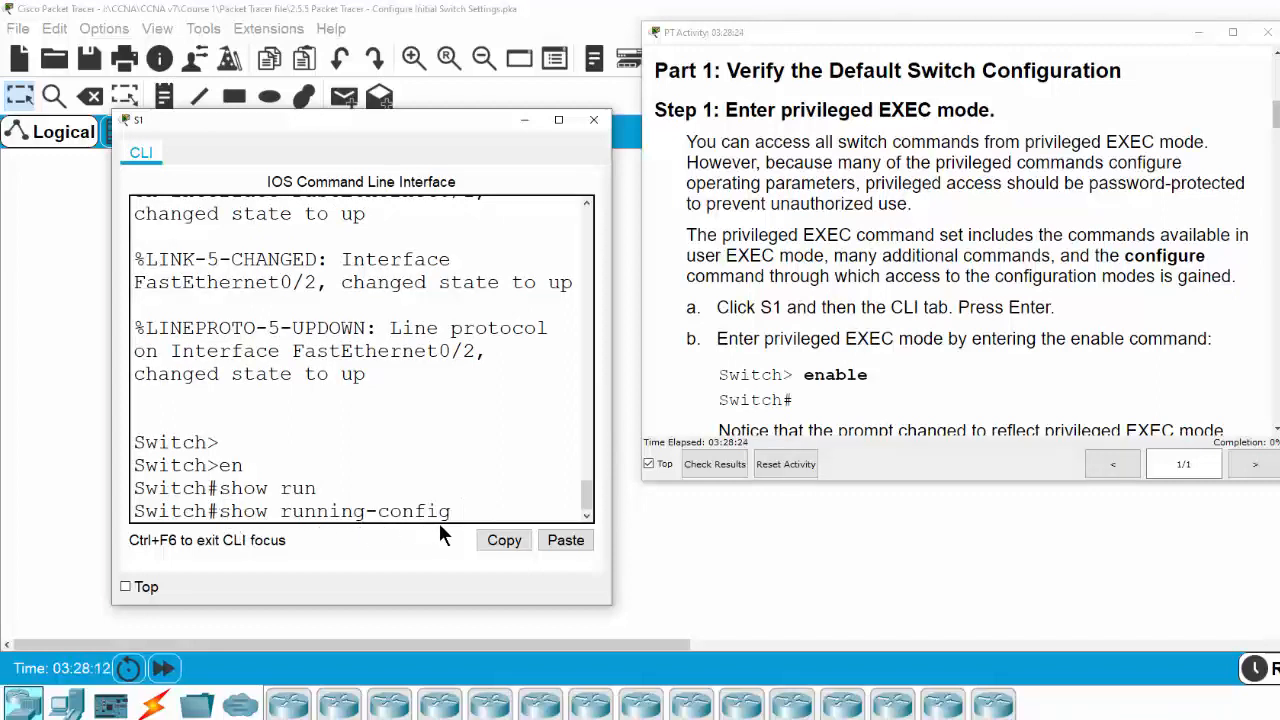
key("Return")
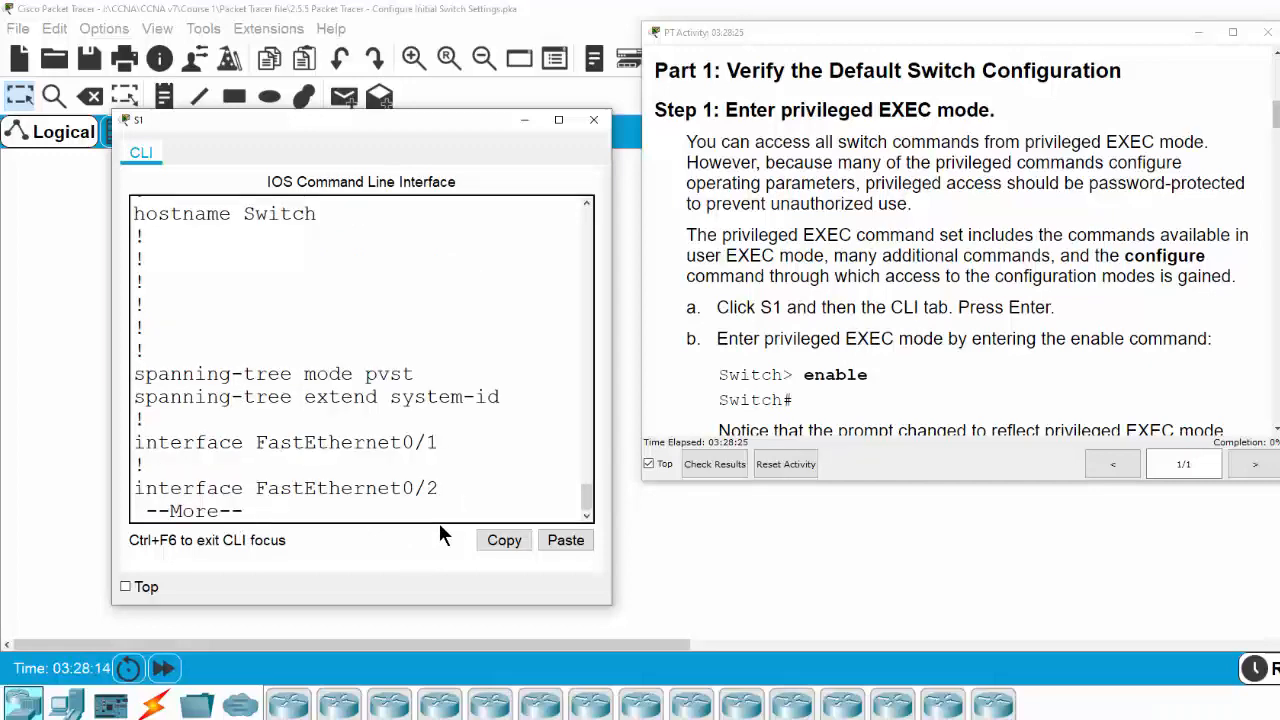
scroll(391, 451, "up", 3)
scroll(391, 451, "up", 2)
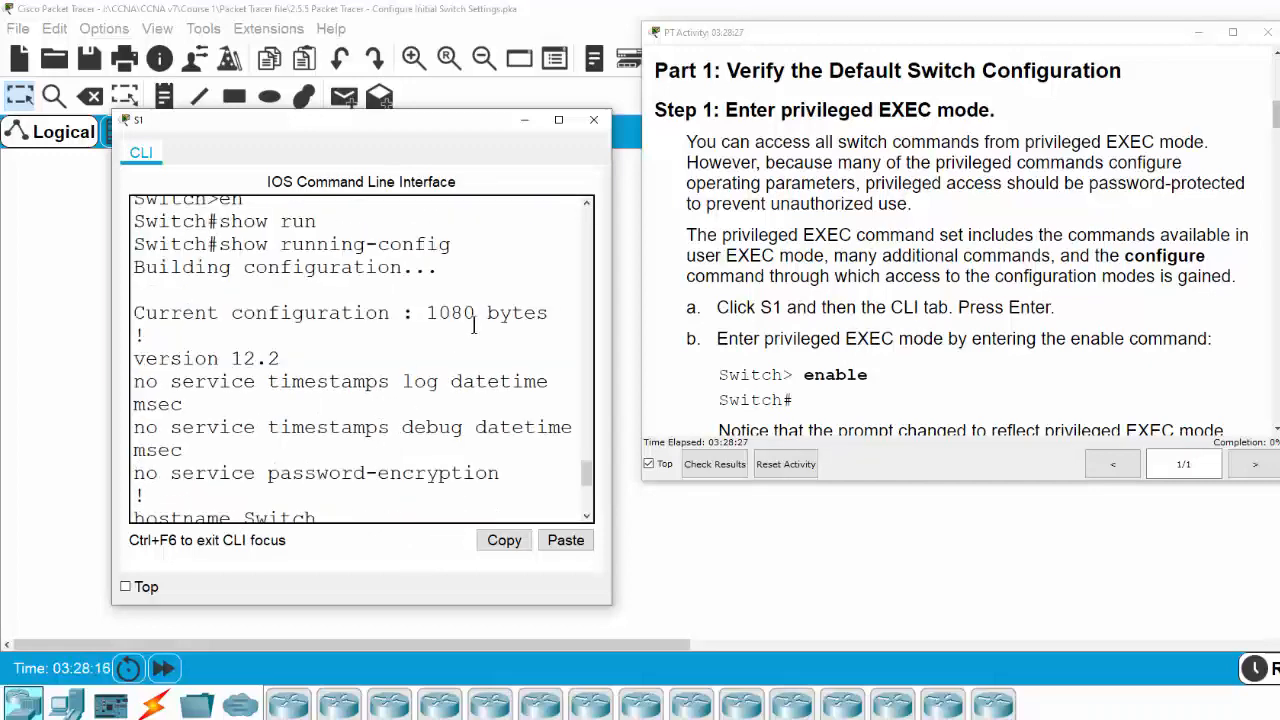
left_click(1198, 32)
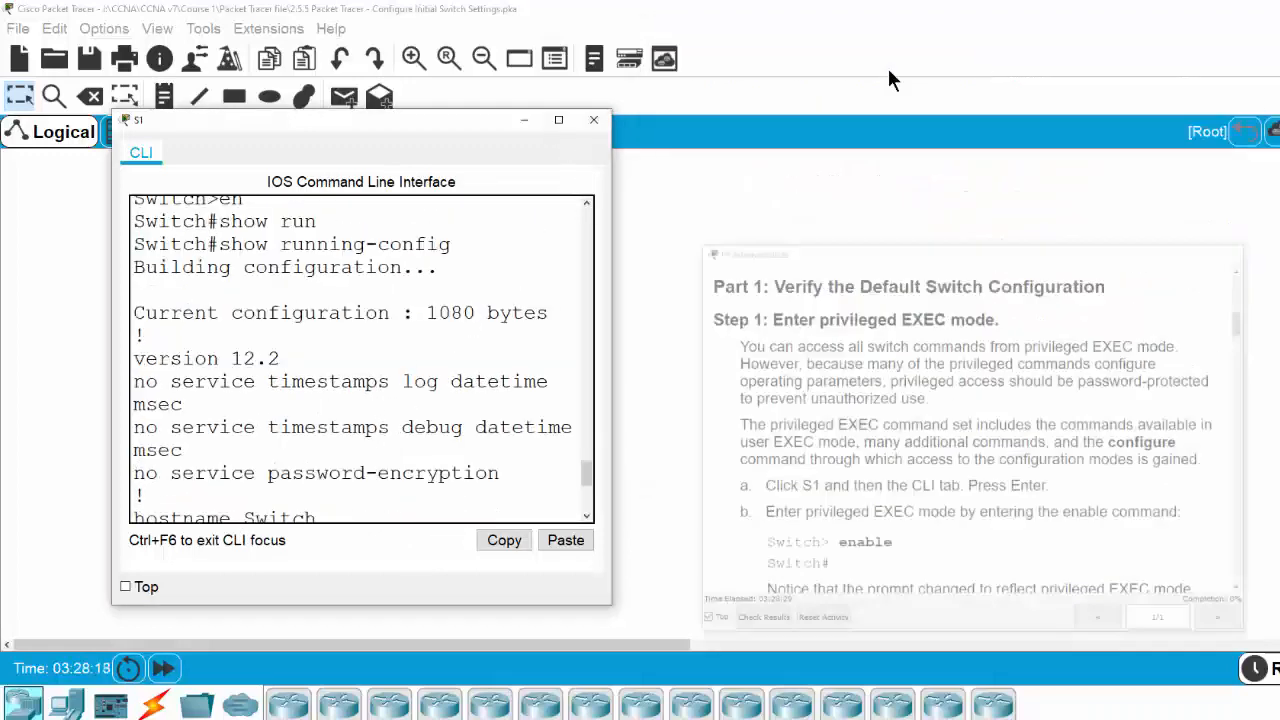
Maximize the S1 console and highlight the default hostname Switch and the interface lines
scroll(428, 312, "down", 3)
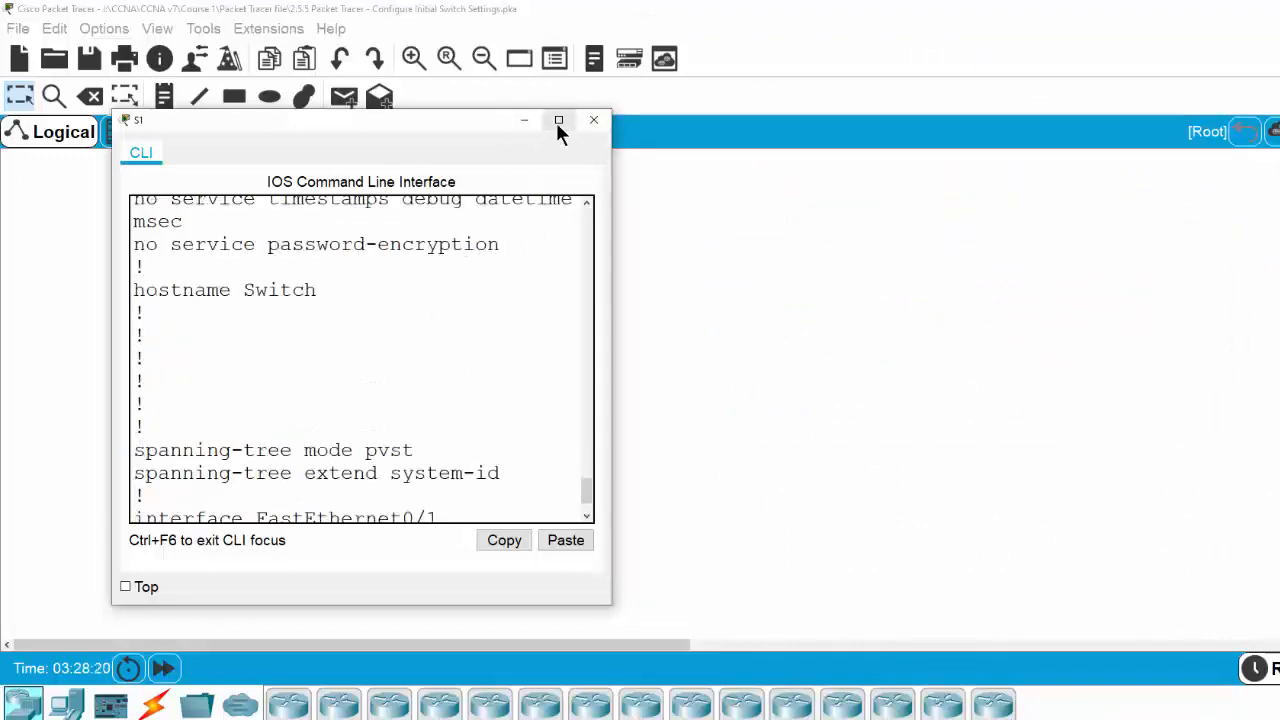
left_click(558, 120)
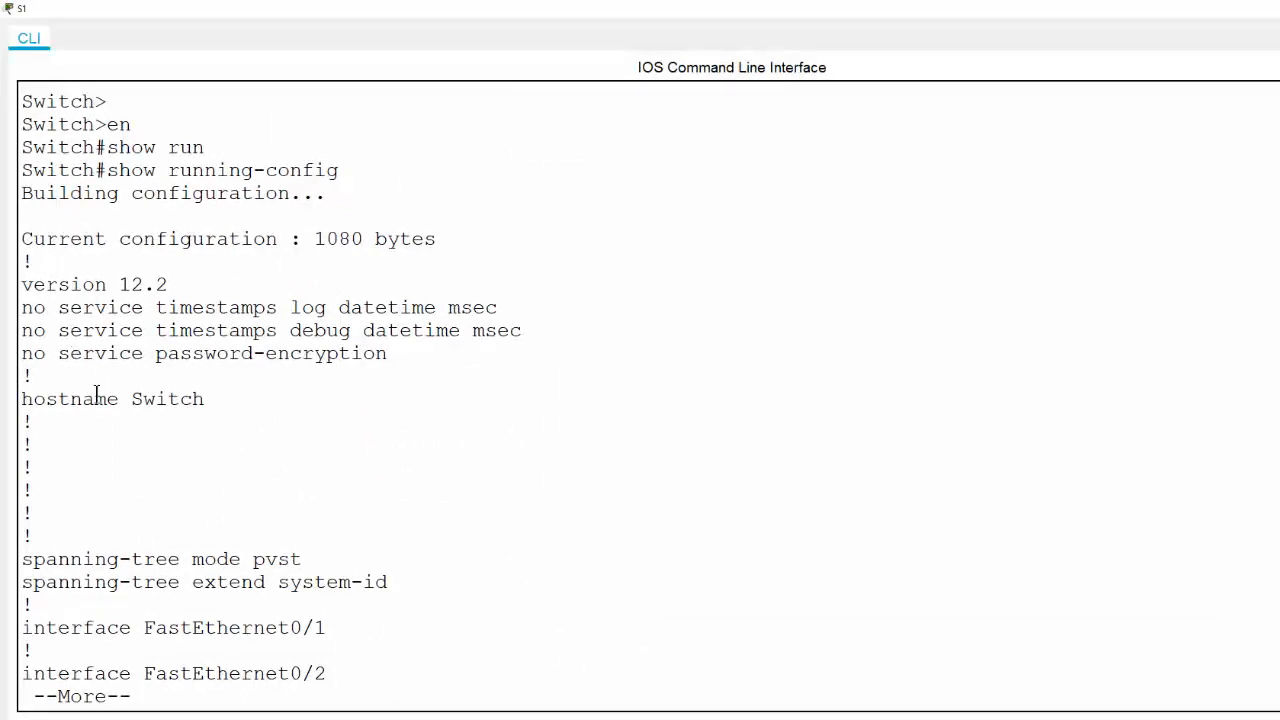
left_click_drag(168, 399, 32, 402)
left_click(251, 552)
left_click_drag(44, 628, 363, 688)
left_click(363, 688)
Page through the --More-- output to the end of the running-config
key("Return")
key("Return")
key("Return")
key("Return")
key("Return")
key("Return")
key("Return")
key("Return")
key("Return")
key("Return")
key("Return")
key("Return")
key("Return")
key("Return")
key("Return")
key("Return")
key("Return")
key("Return")
key("Return")
key("Return")
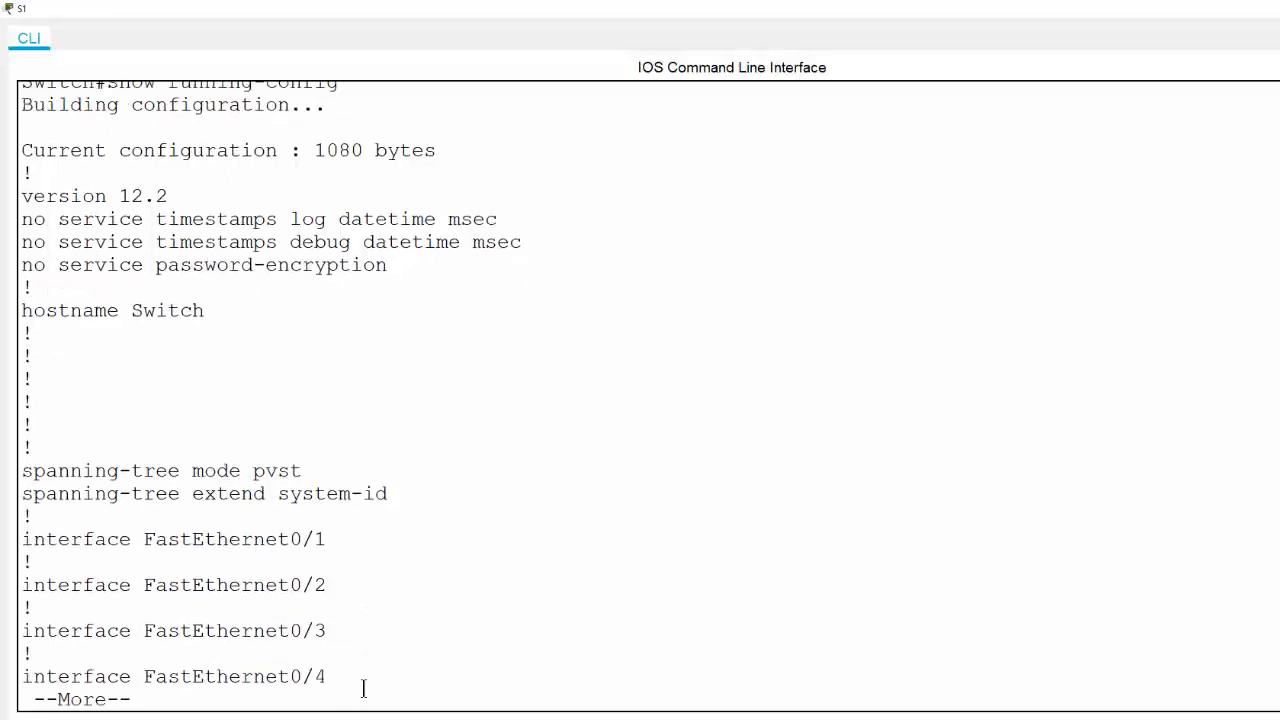
key("Return")
key("Return")
key("Return")
key("Return")
key("Return")
key("Return")
key("Return")
key("Return")
key("Return")
key("Return")
key("Return")
key("Return")
key("Return")
key("Return")
key("Return")
key("Return")
key("Return")
key("Return")
key("Return")
key("Return")
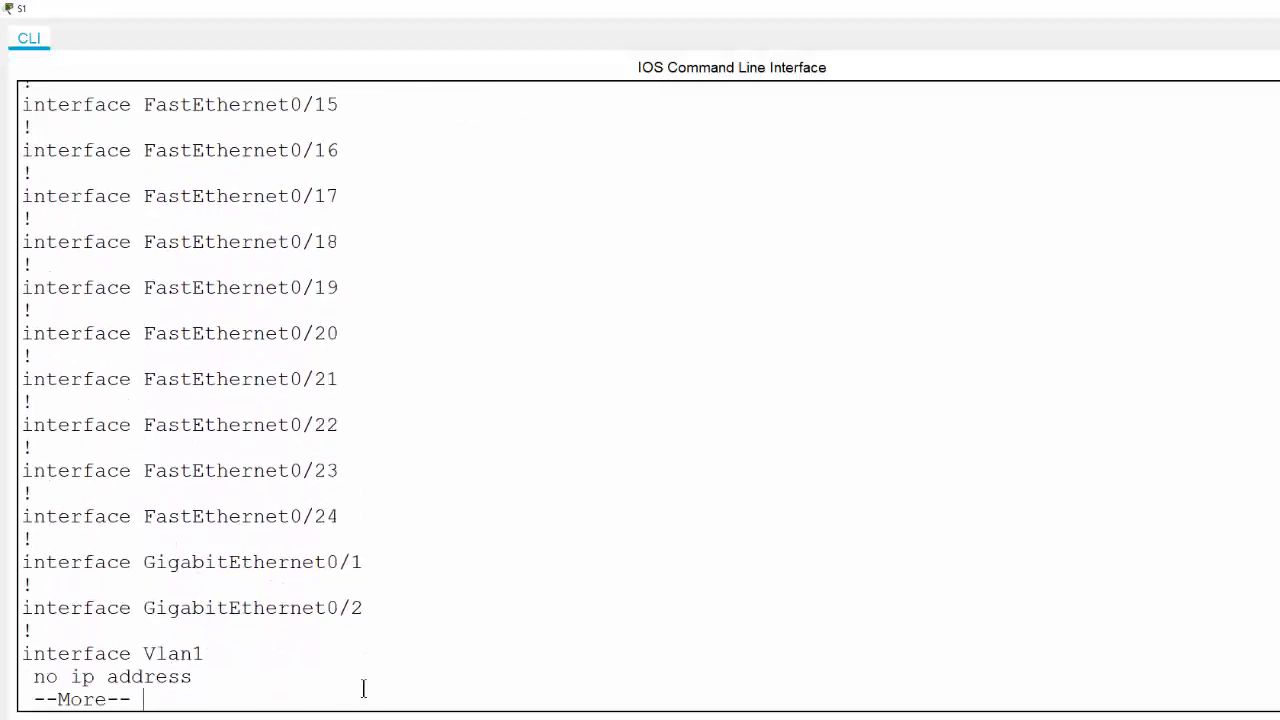
key("Return")
key("Return")
key("Return")
key("Return")
key("Return")
key("Return")
key("Return")
key("Return")
key("Return")
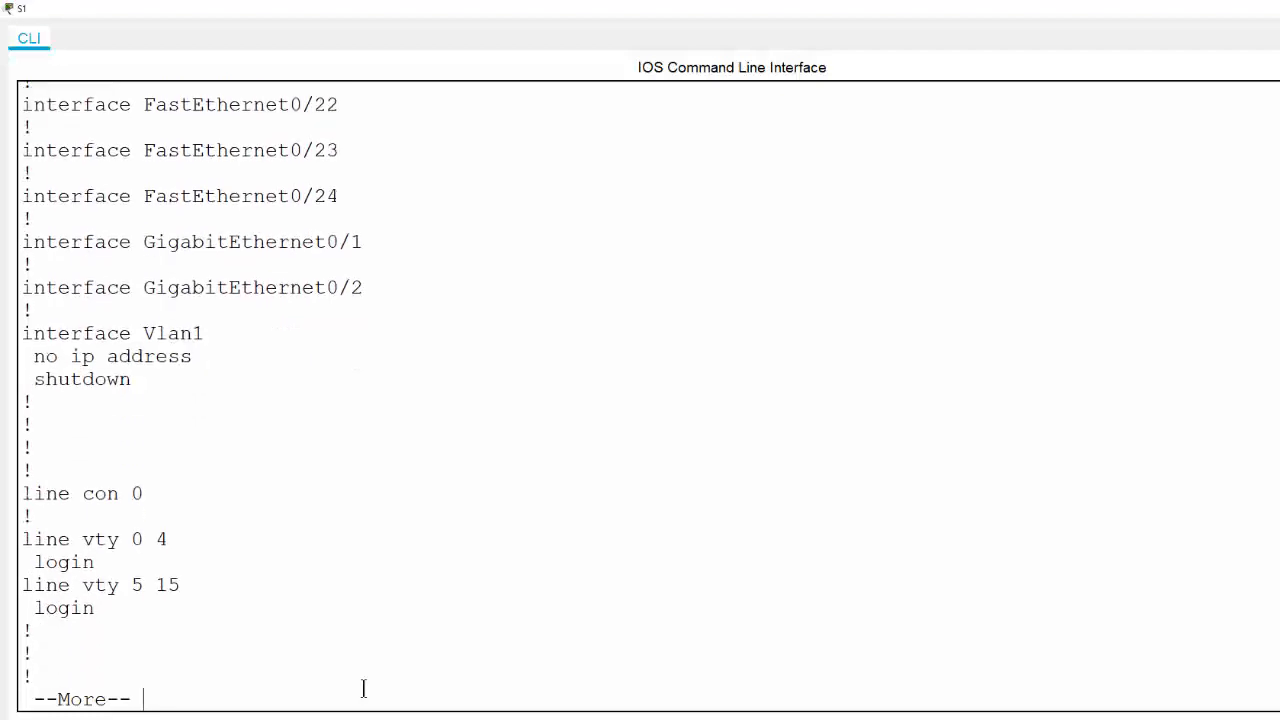
key("Return")
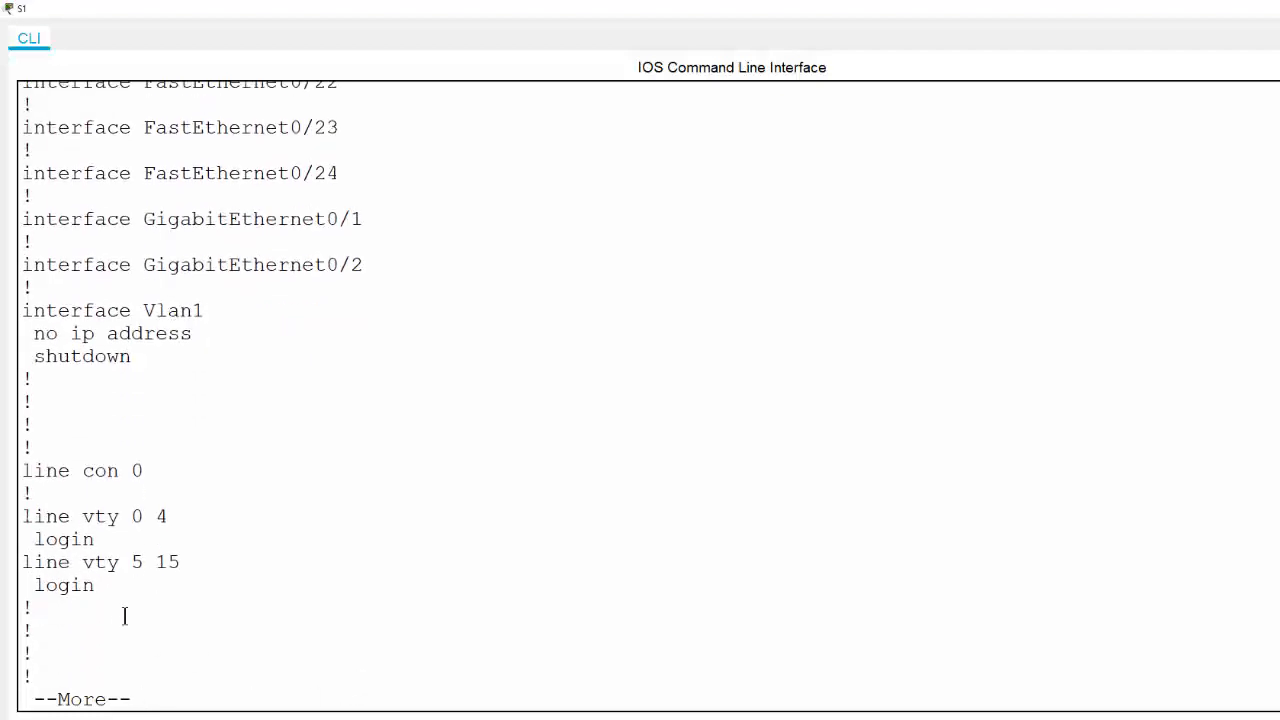
key("Return")
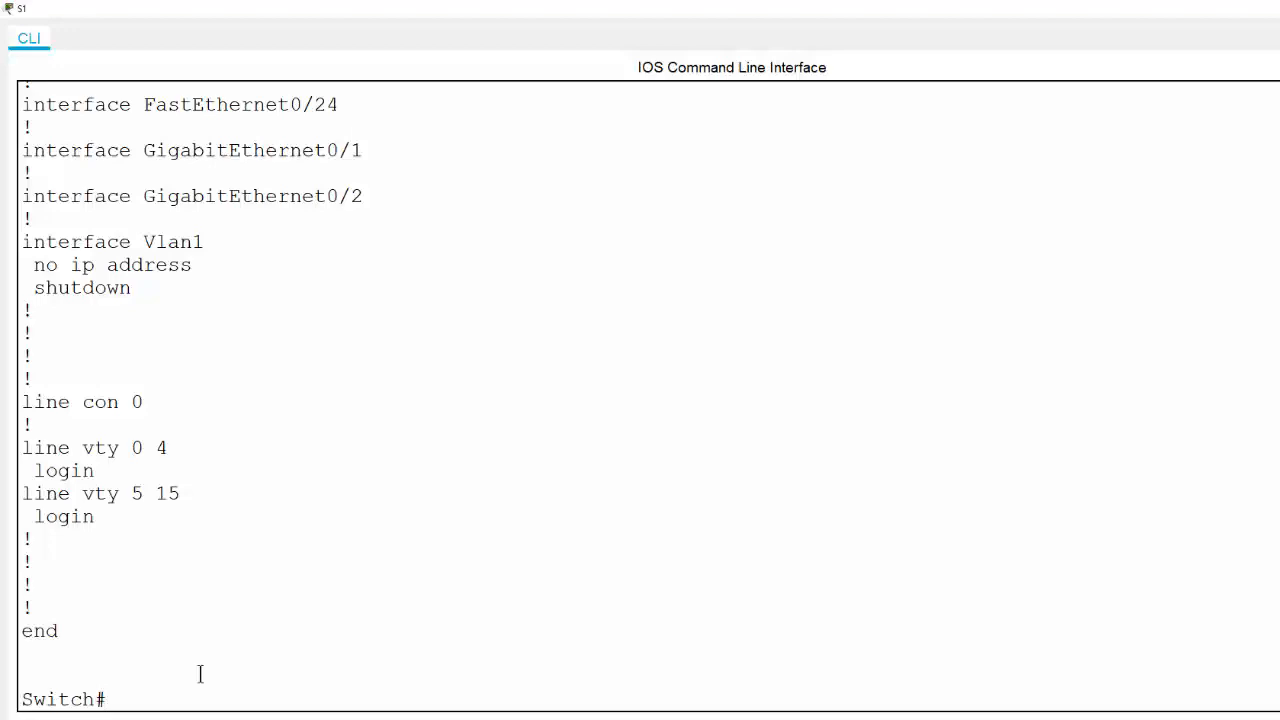
scroll(160, 571, "up", 6)
scroll(175, 553, "up", 15)
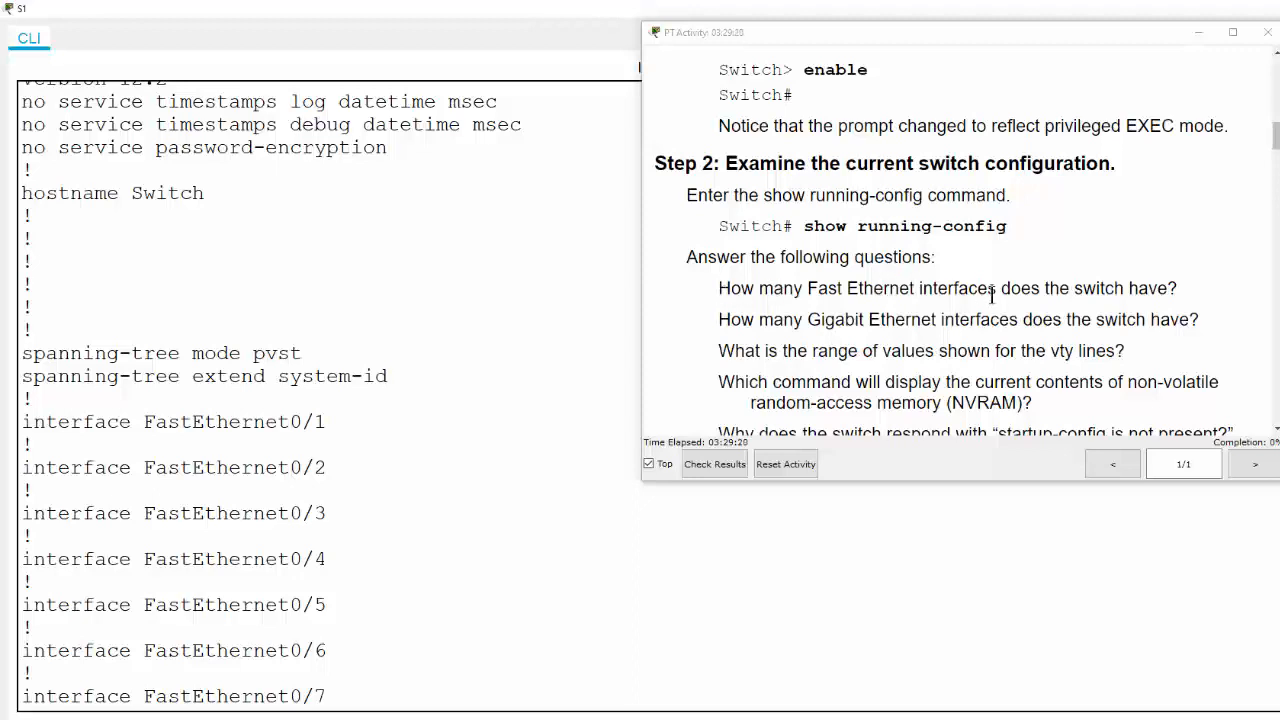
scroll(197, 383, "down", 1)
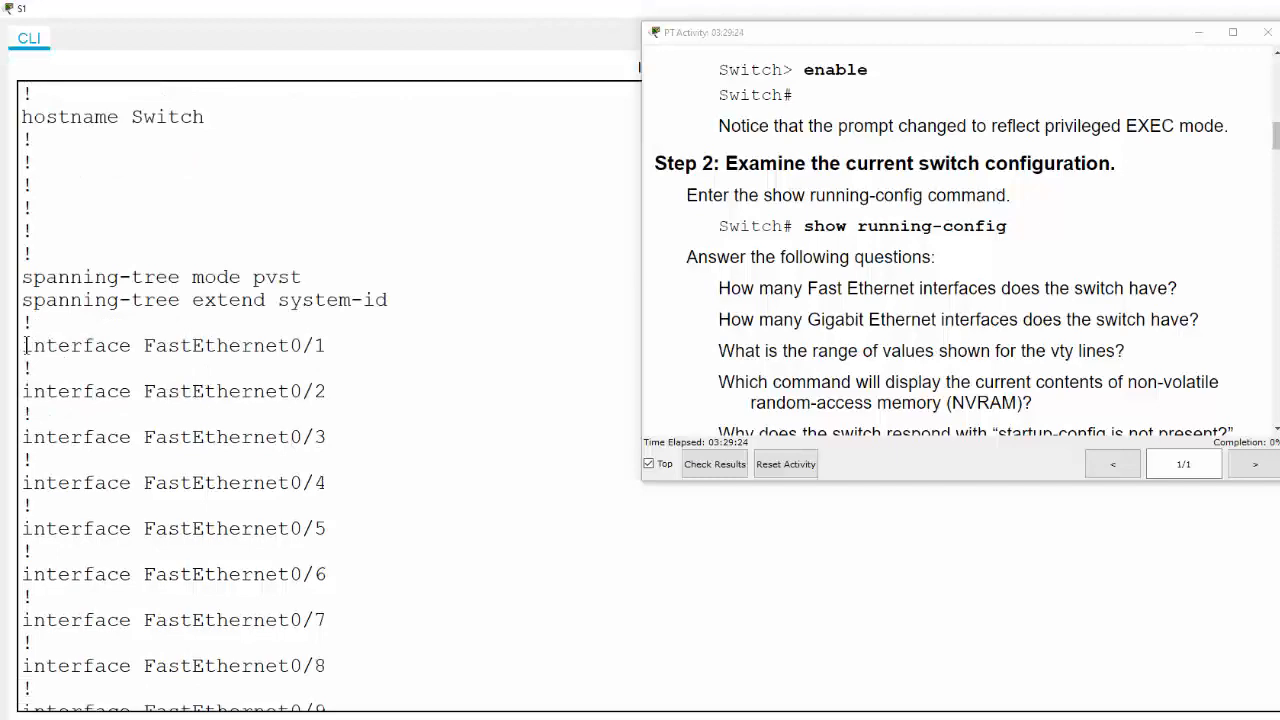
left_click_drag(24, 345, 328, 346)
scroll(350, 410, "down", 7)
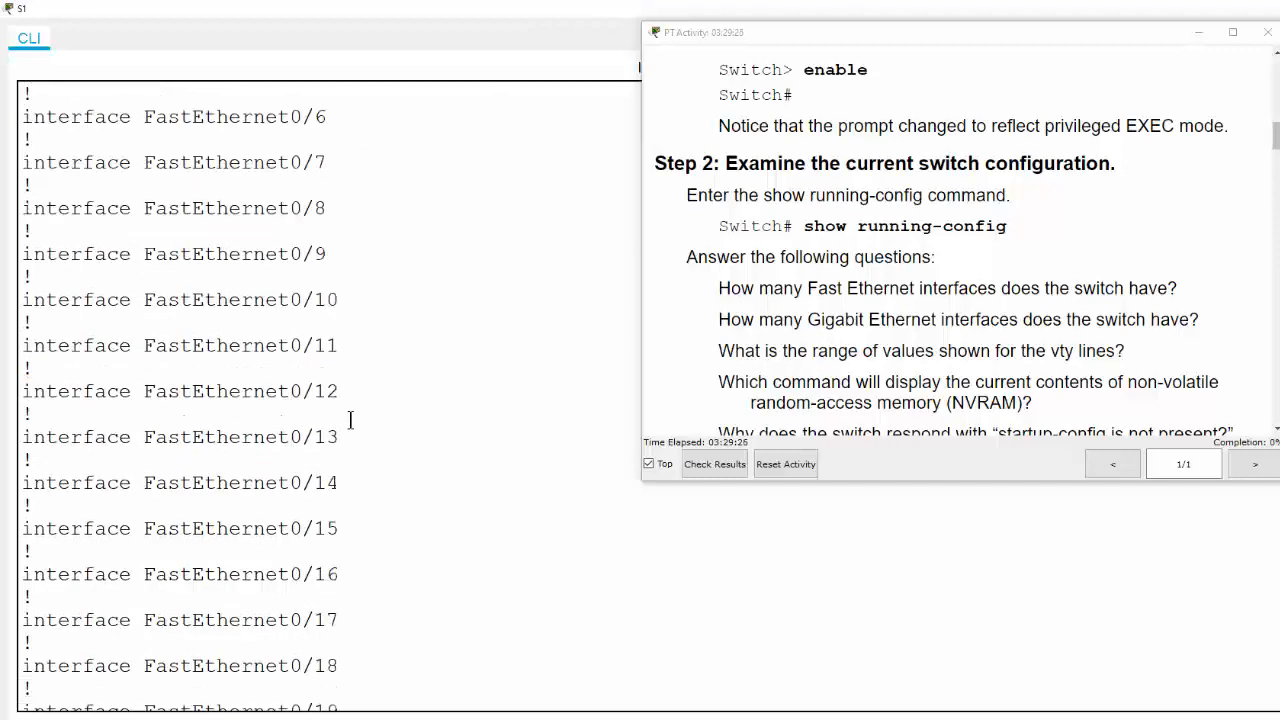
scroll(350, 420, "down", 3)
left_click_drag(345, 559, 22, 562)
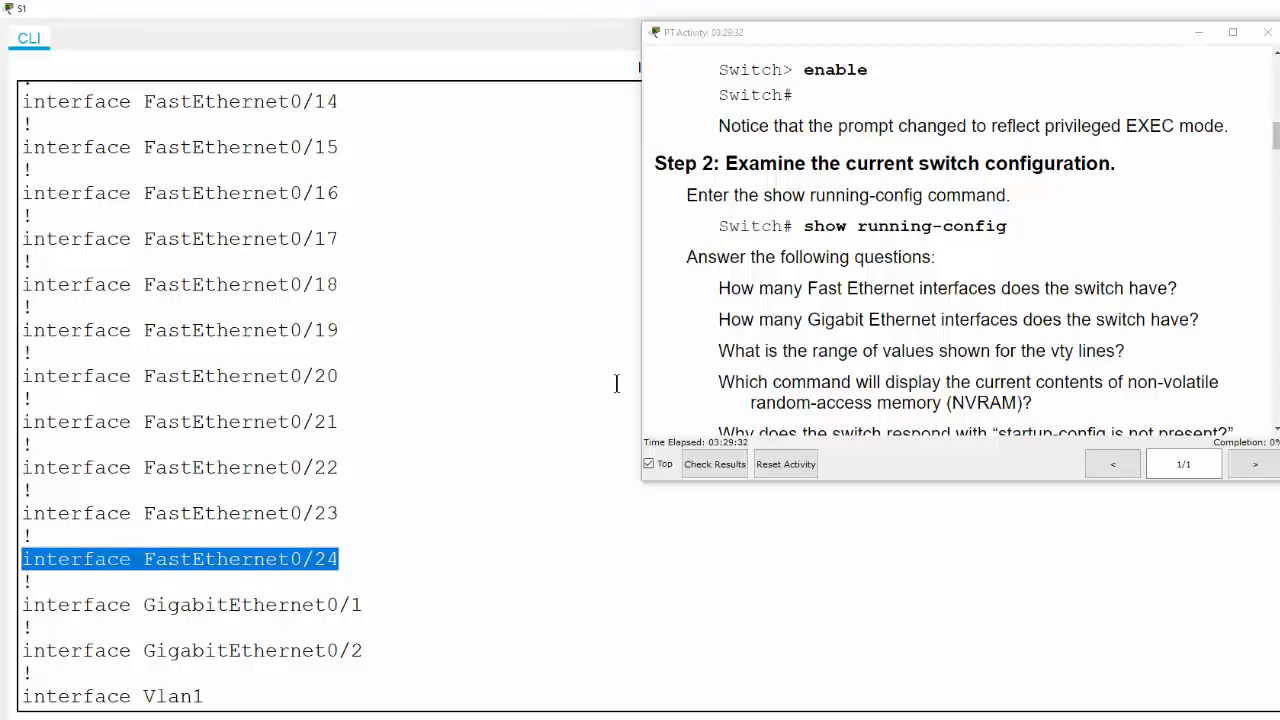
scroll(414, 557, "down", 1)
left_click_drag(34, 529, 382, 588)
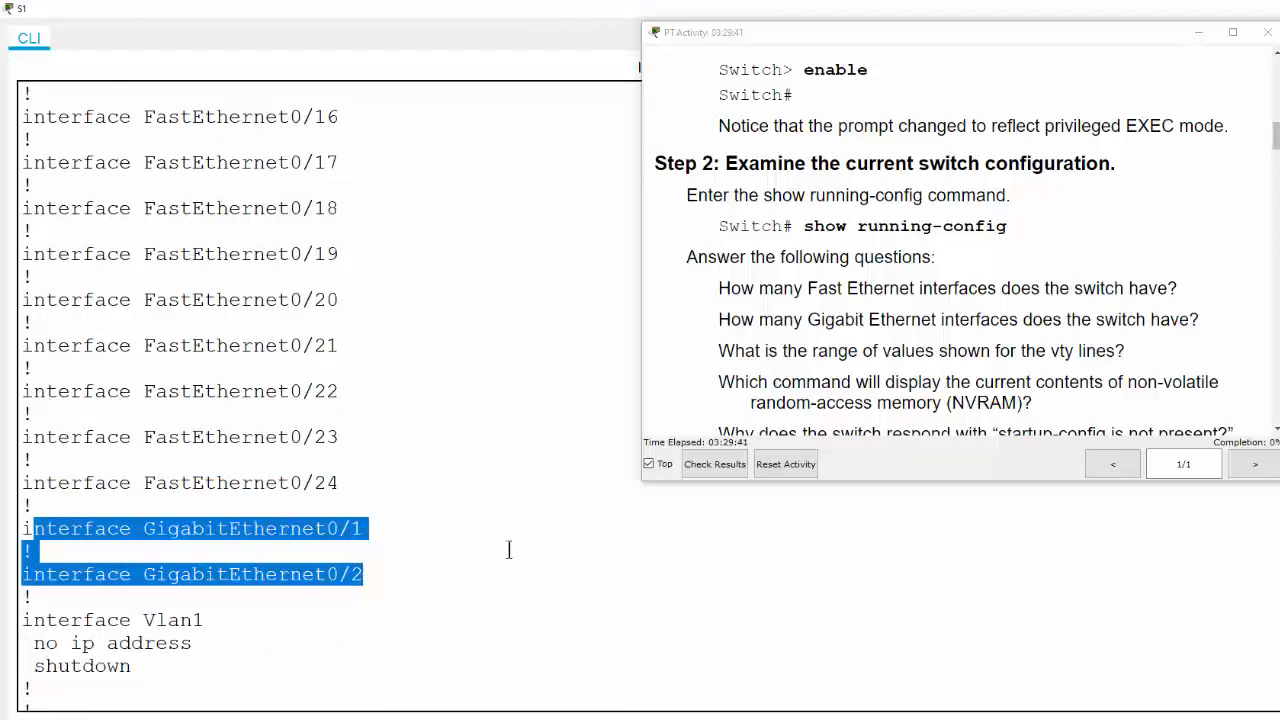
left_click(431, 528)
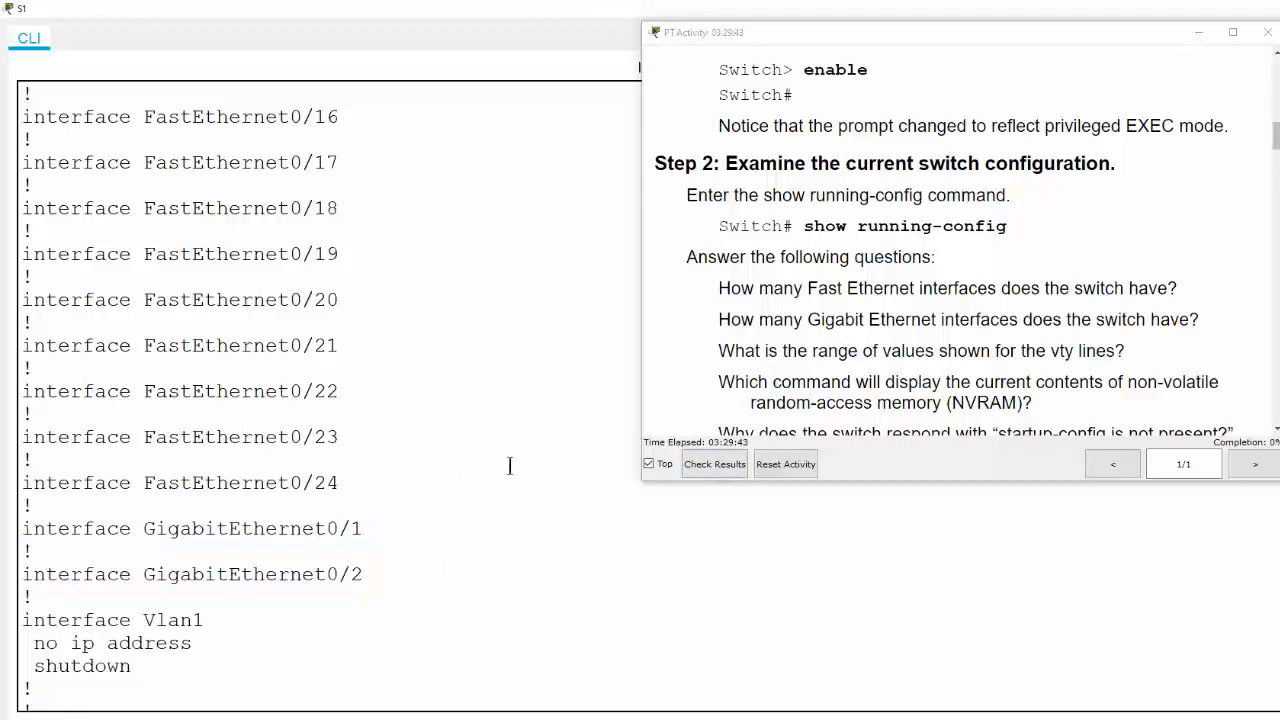
scroll(217, 480, "down", 4)
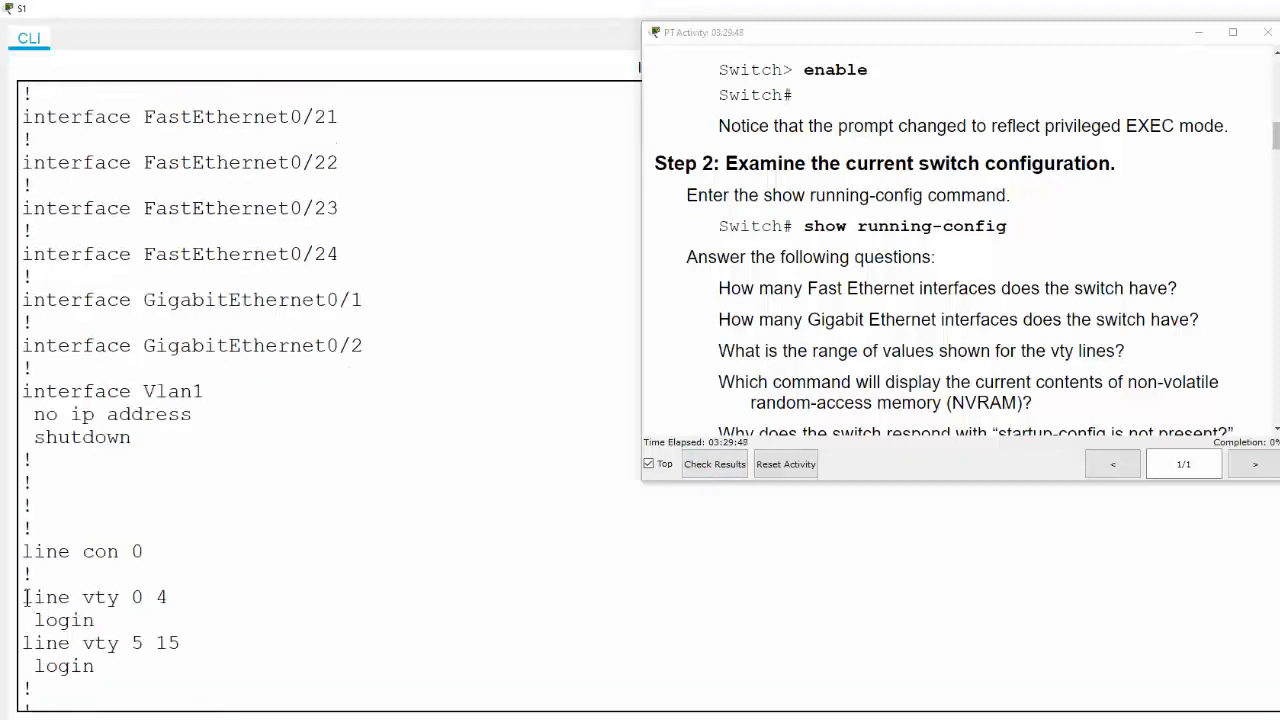
left_click_drag(23, 597, 139, 598)
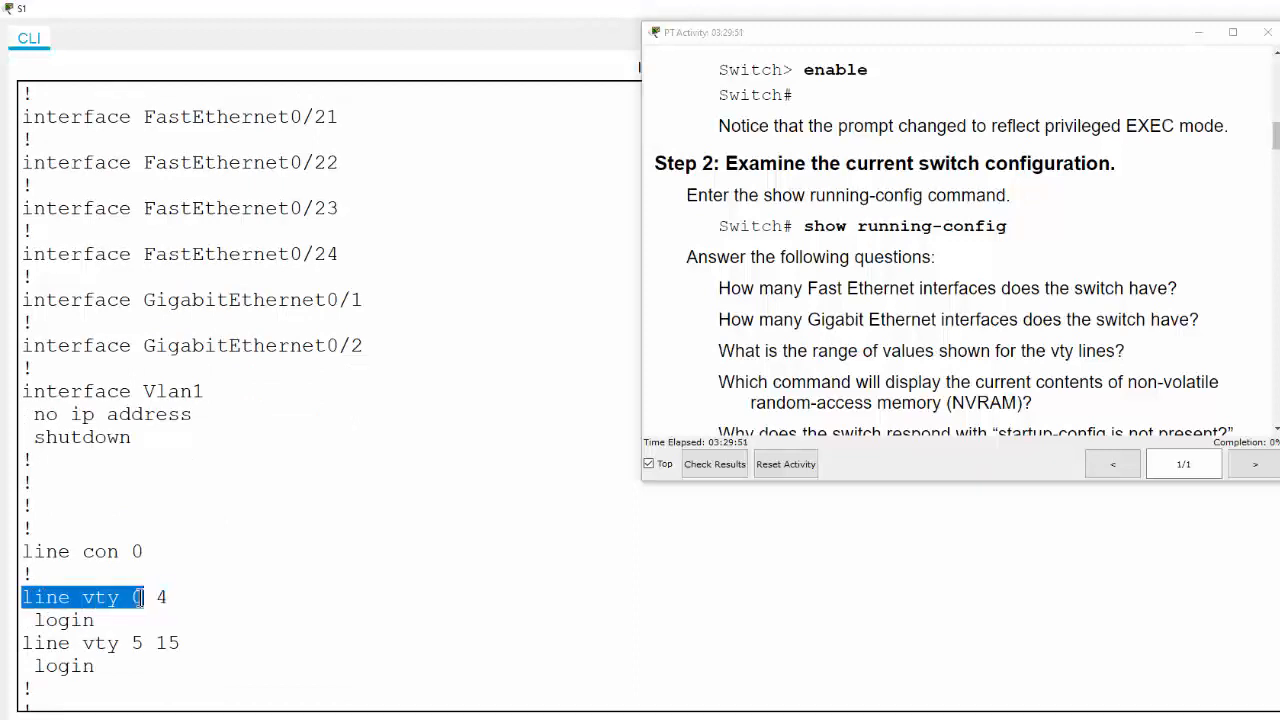
double_click(184, 643)
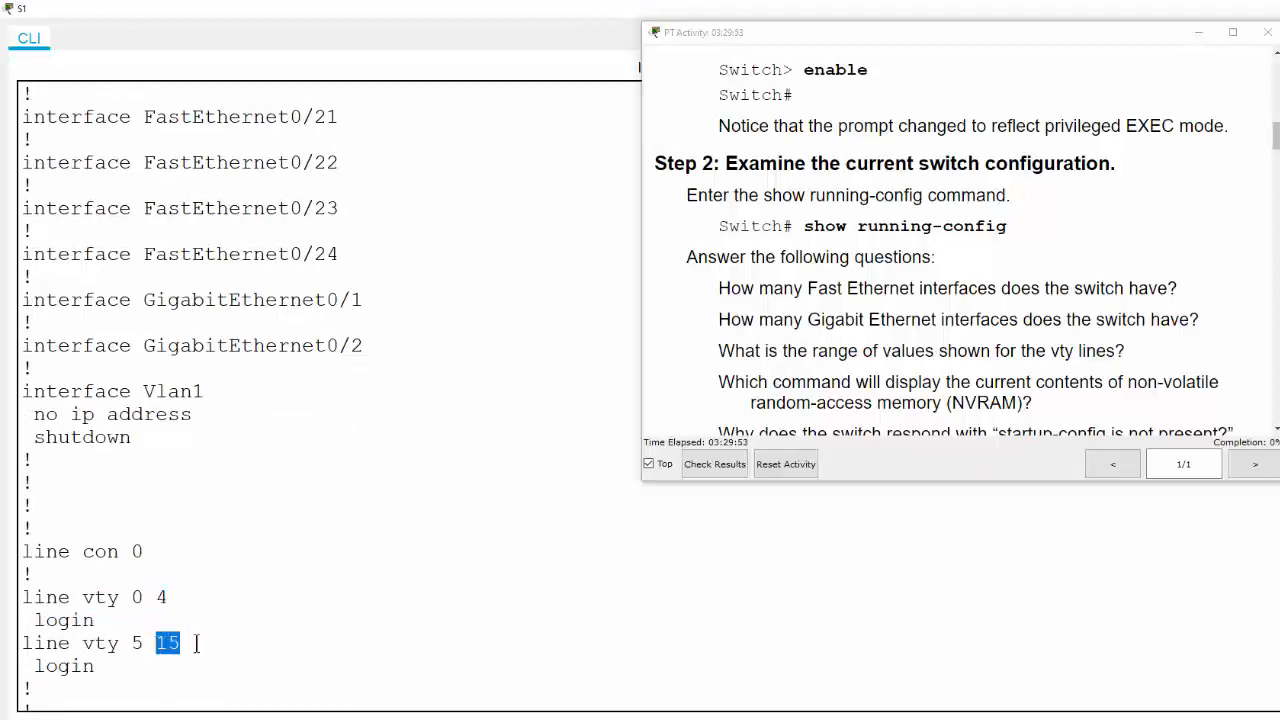
left_click(197, 640)
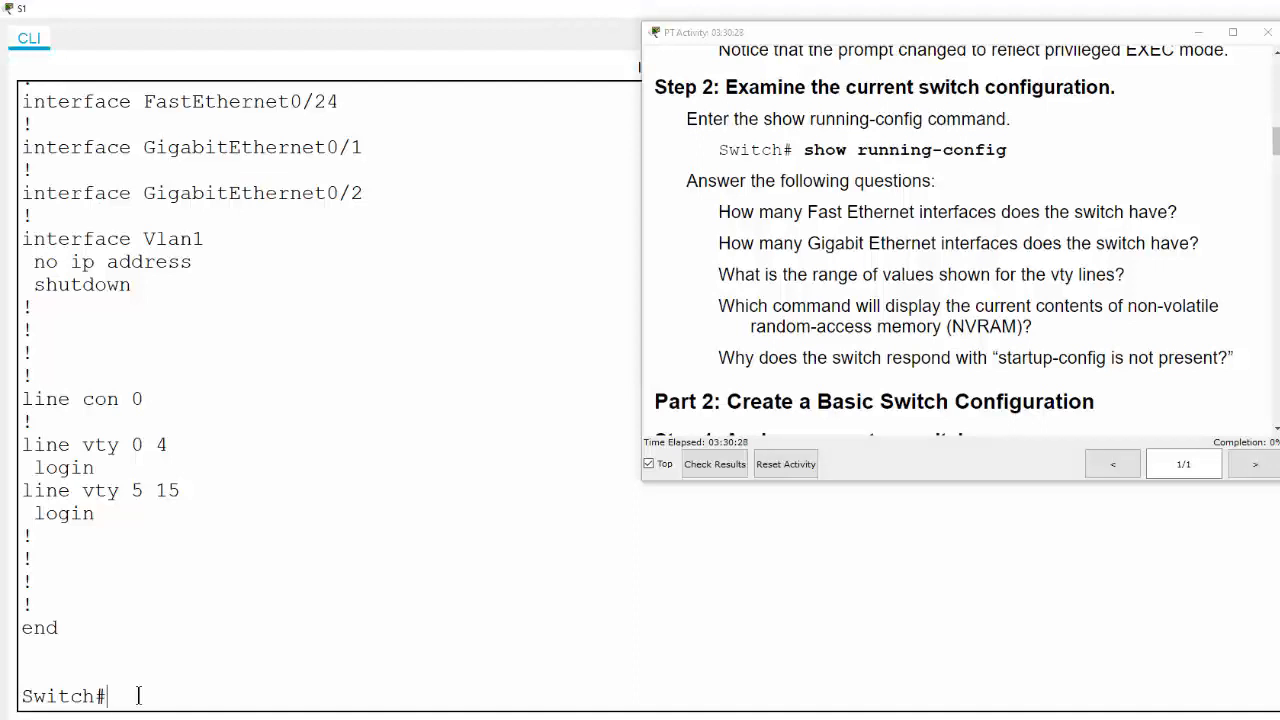
Run show startup-config and highlight the 'startup-config is not present' message
type("show st")
key("Tab")
type("a")
key("Tab")
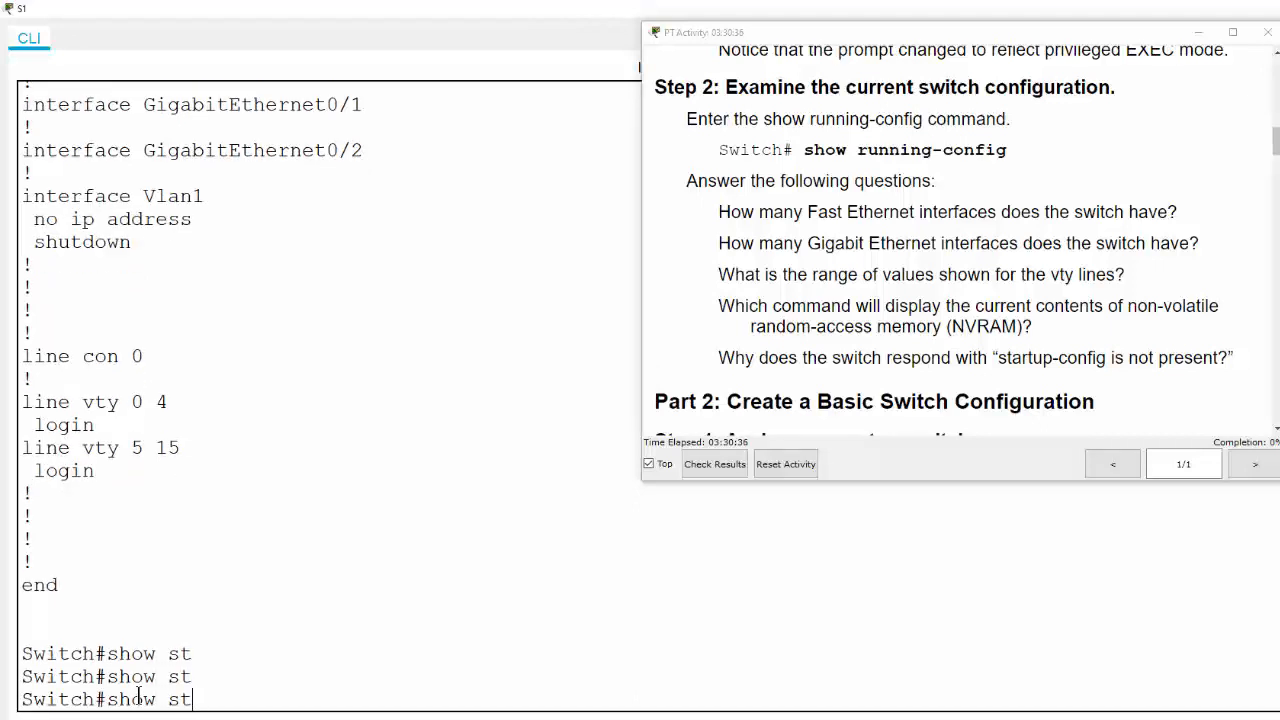
type("a")
key("BackSpace")
type("t")
key("Tab")
type("art")
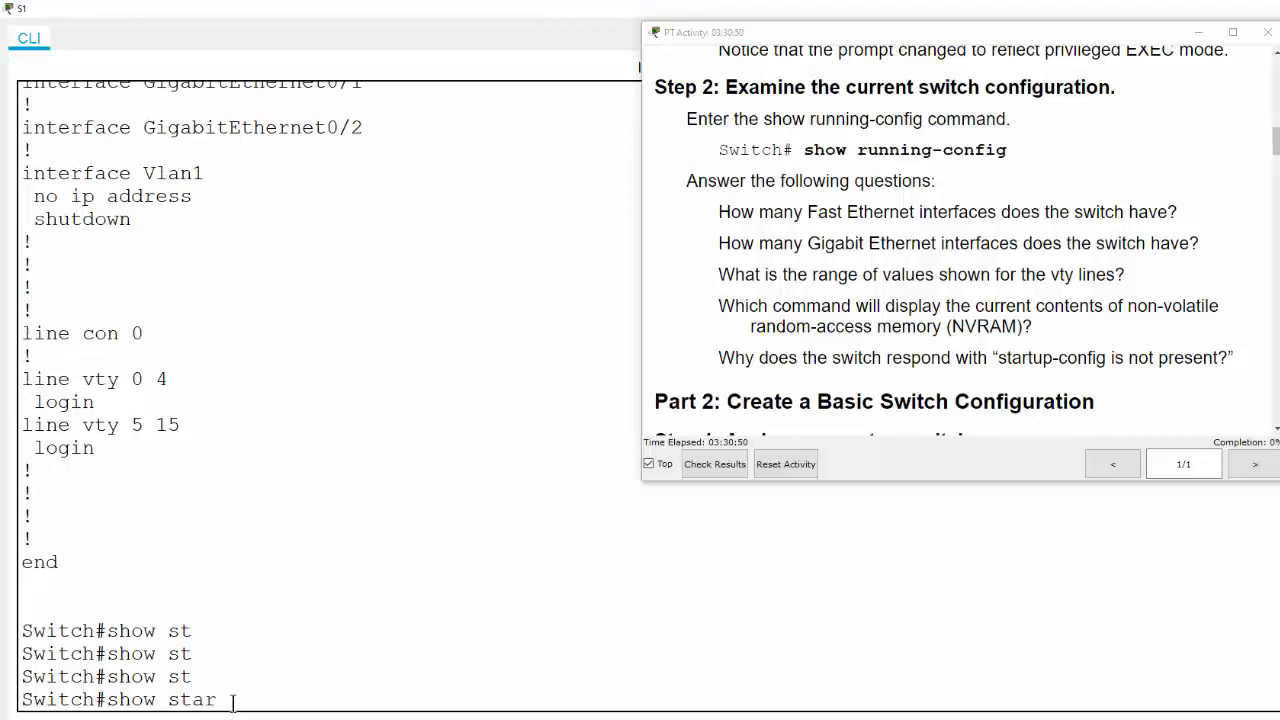
key("Tab")
key("Return")
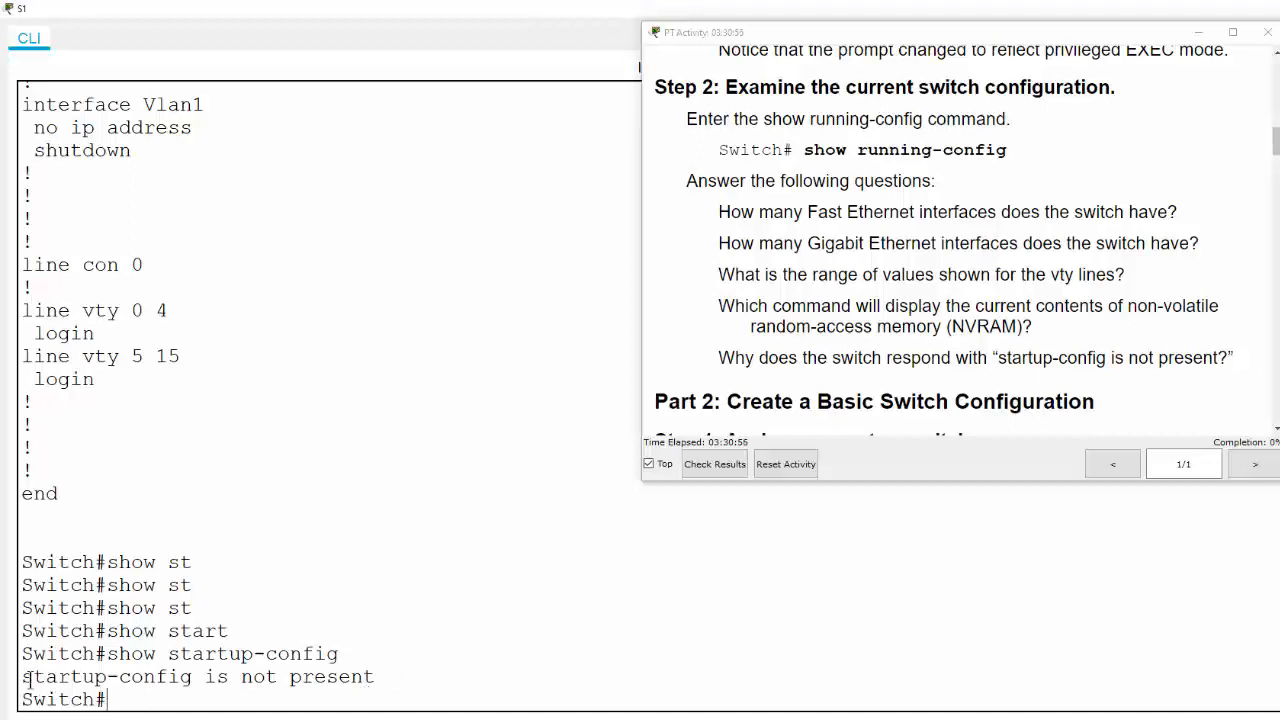
left_click_drag(21, 677, 396, 678)
left_click(208, 695)
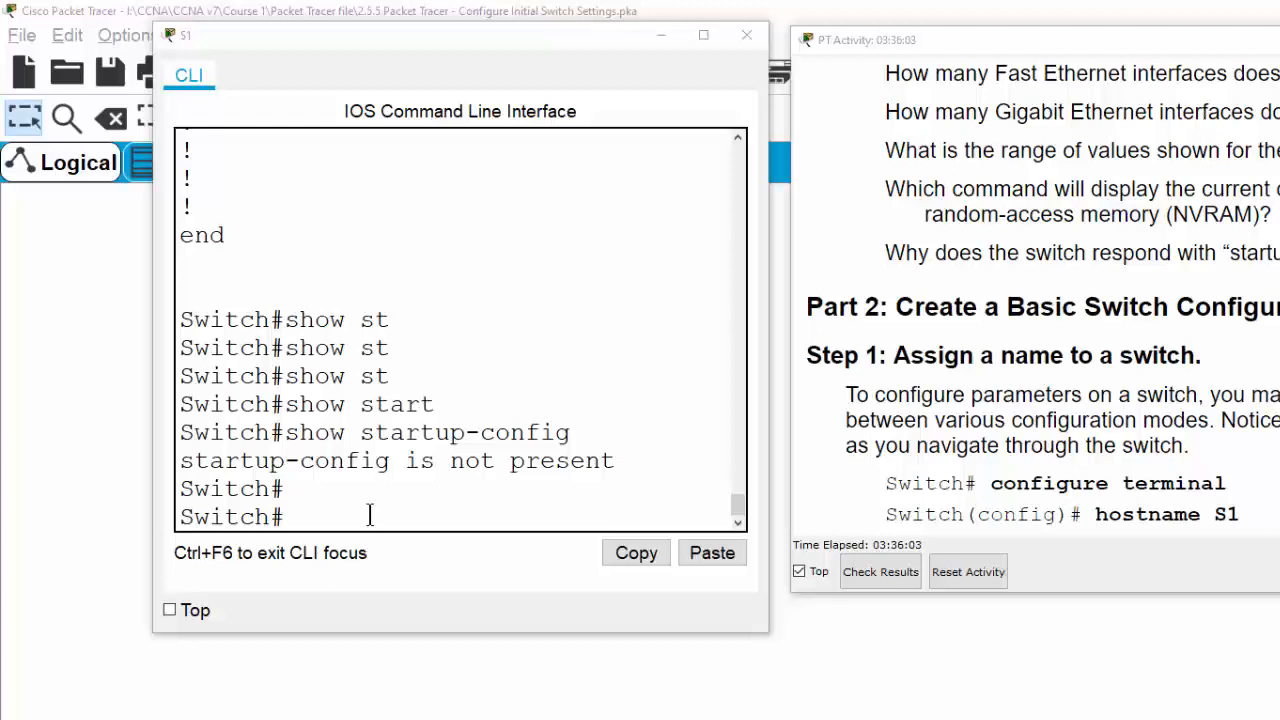
Enter configure terminal and highlight the (config) part of the new prompt
left_click(370, 515)
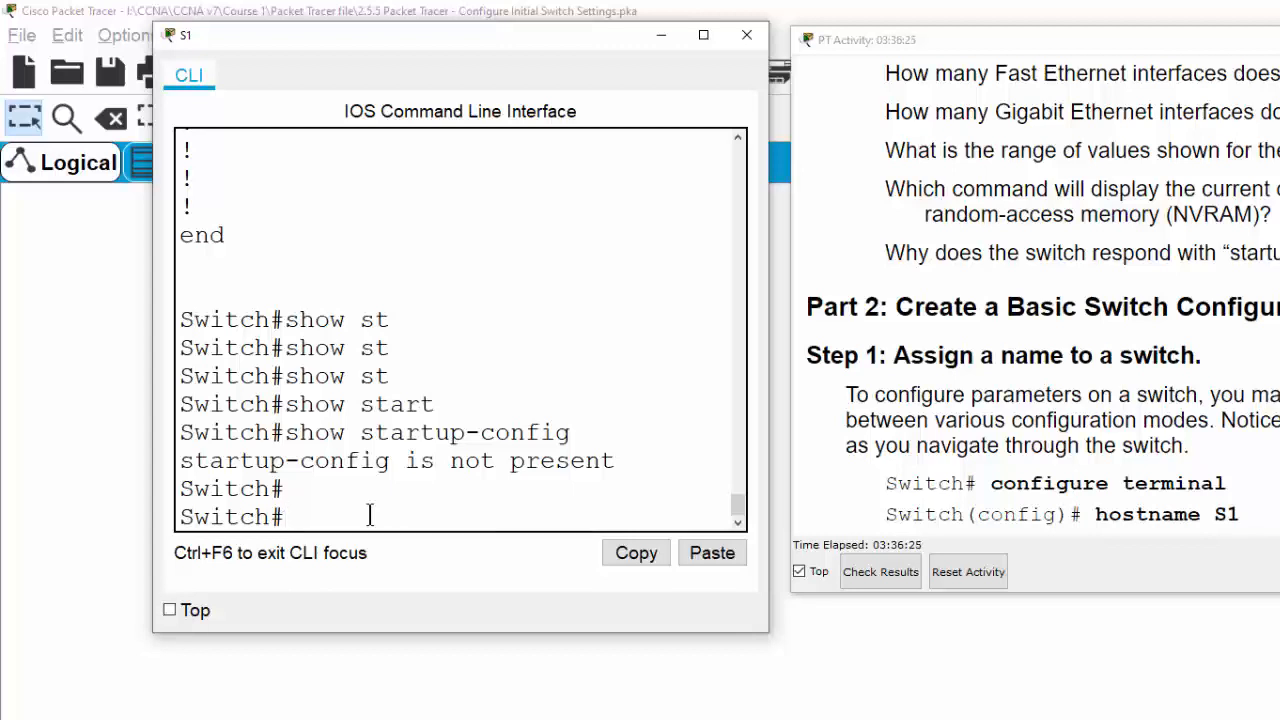
type("config")
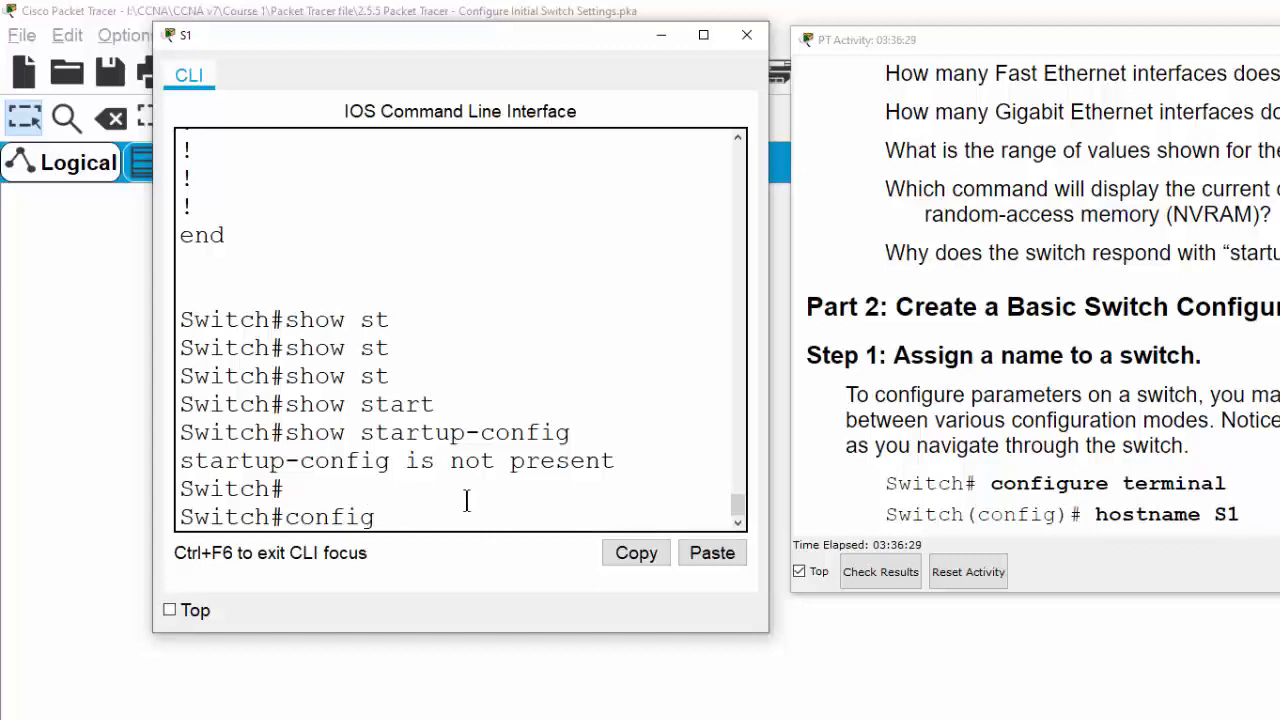
type(" t")
key("Tab")
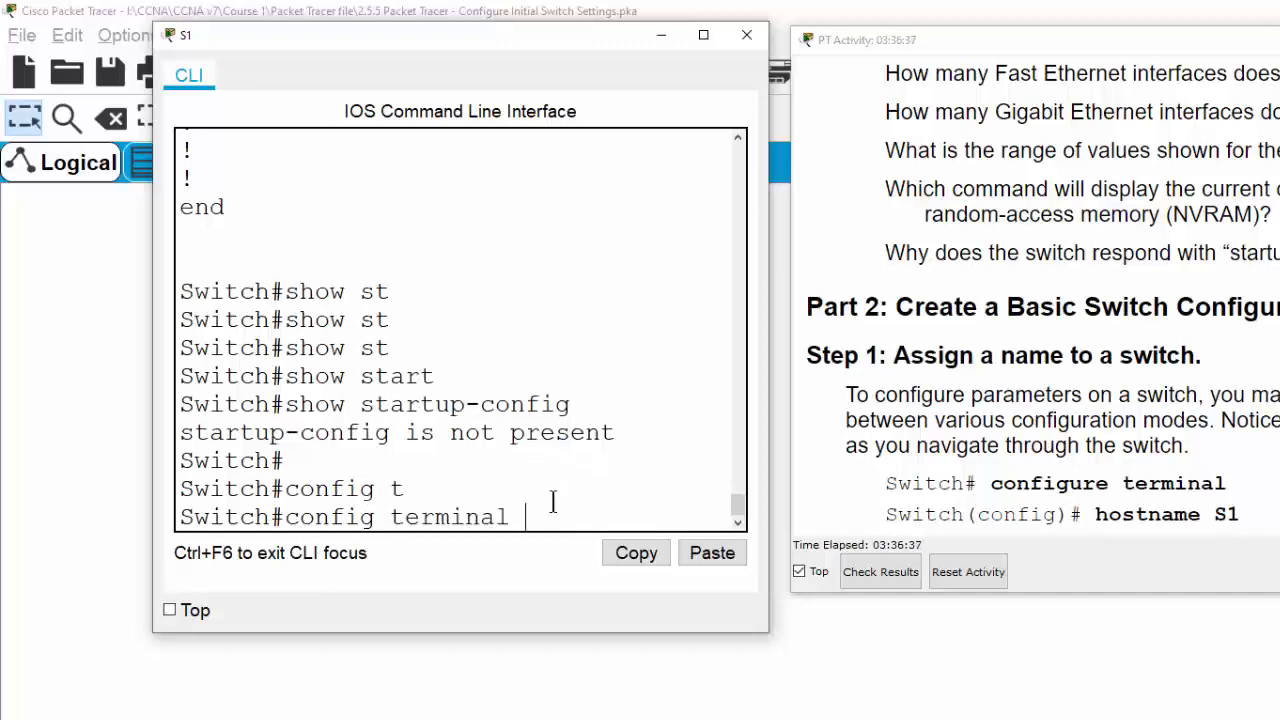
key("Return")
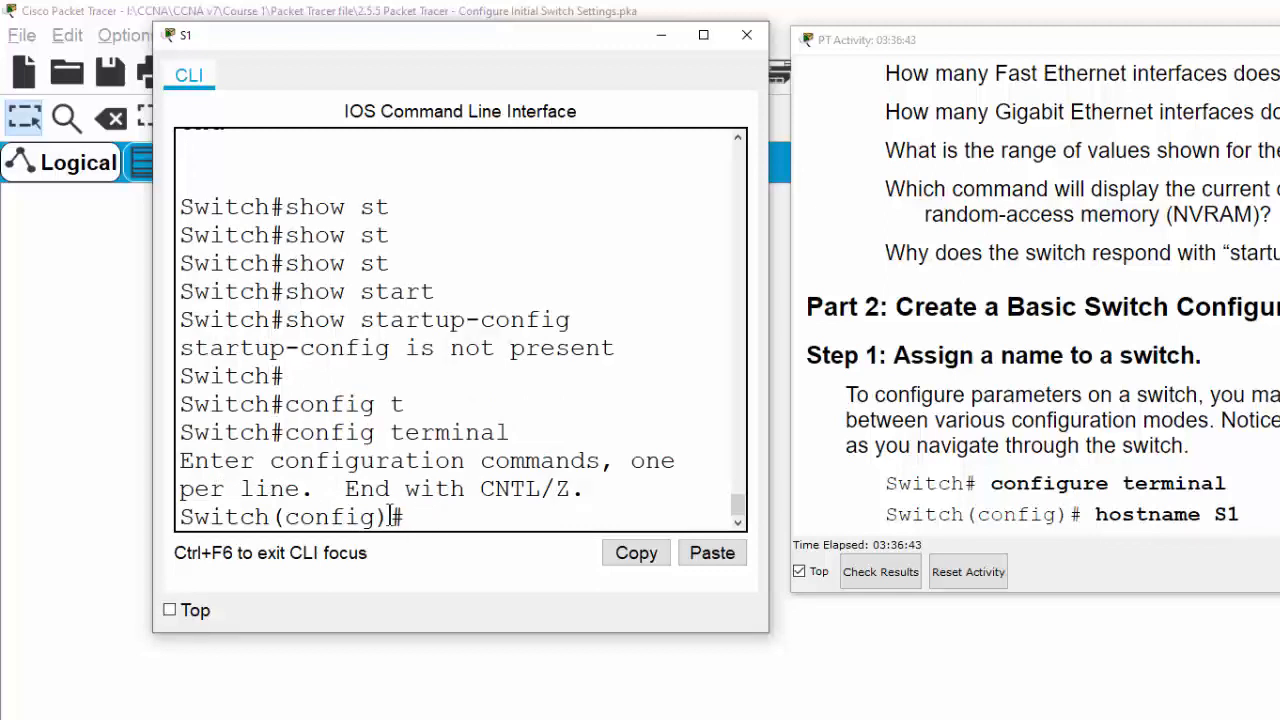
left_click_drag(405, 517, 270, 516)
left_click(508, 528)
Run hostname S1 and highlight the prompt change from Switch to S1(config)#
type("hostname S1")
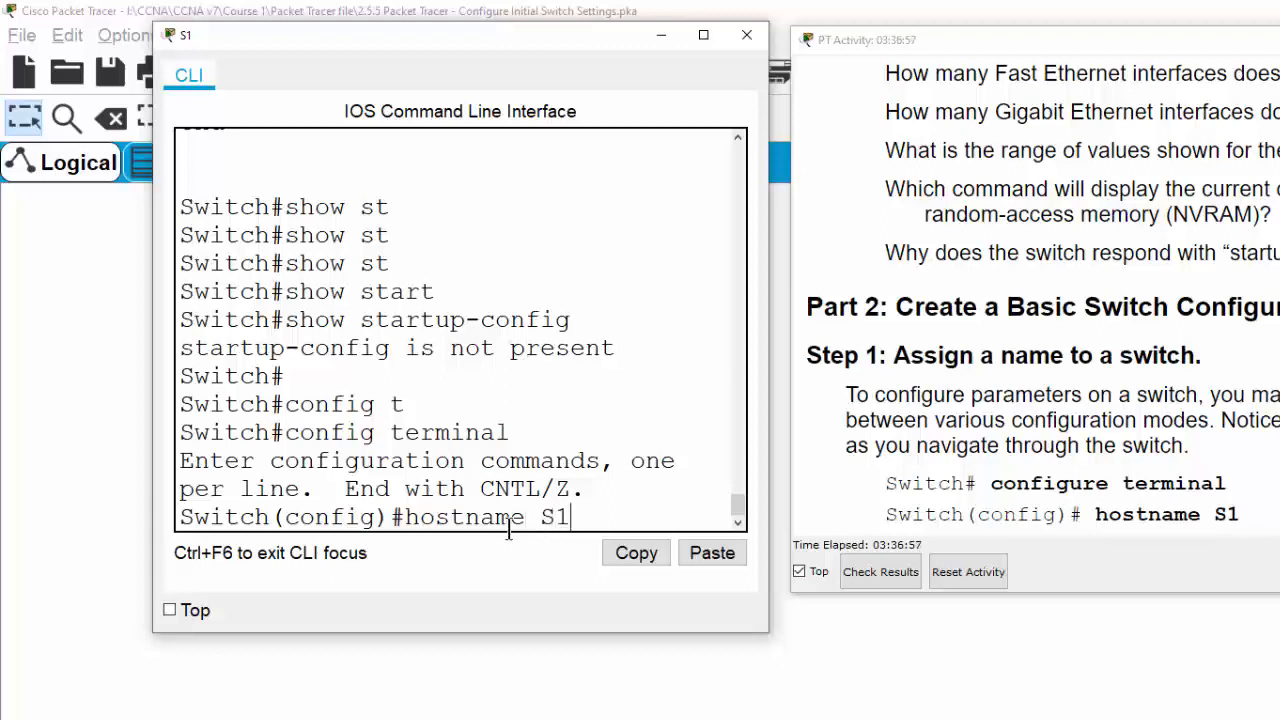
key("Return")
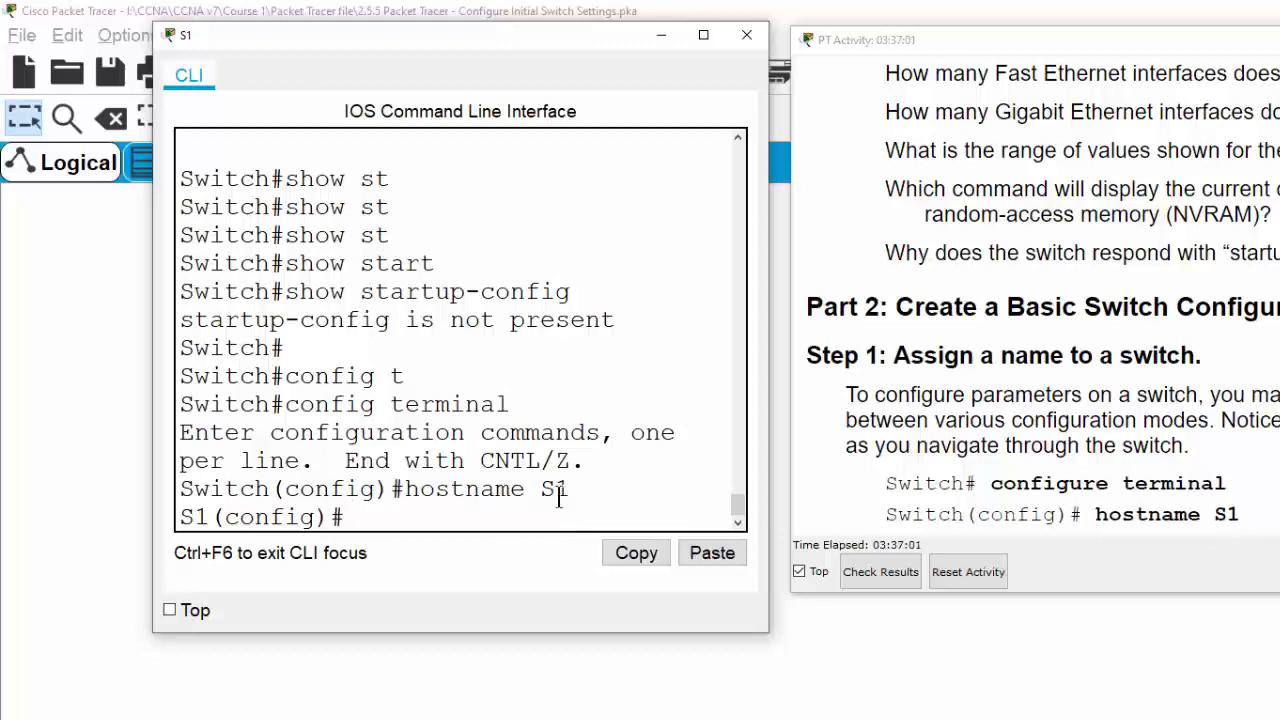
left_click_drag(538, 491, 572, 488)
left_click_drag(180, 517, 199, 521)
left_click_drag(262, 490, 210, 517)
left_click(182, 512)
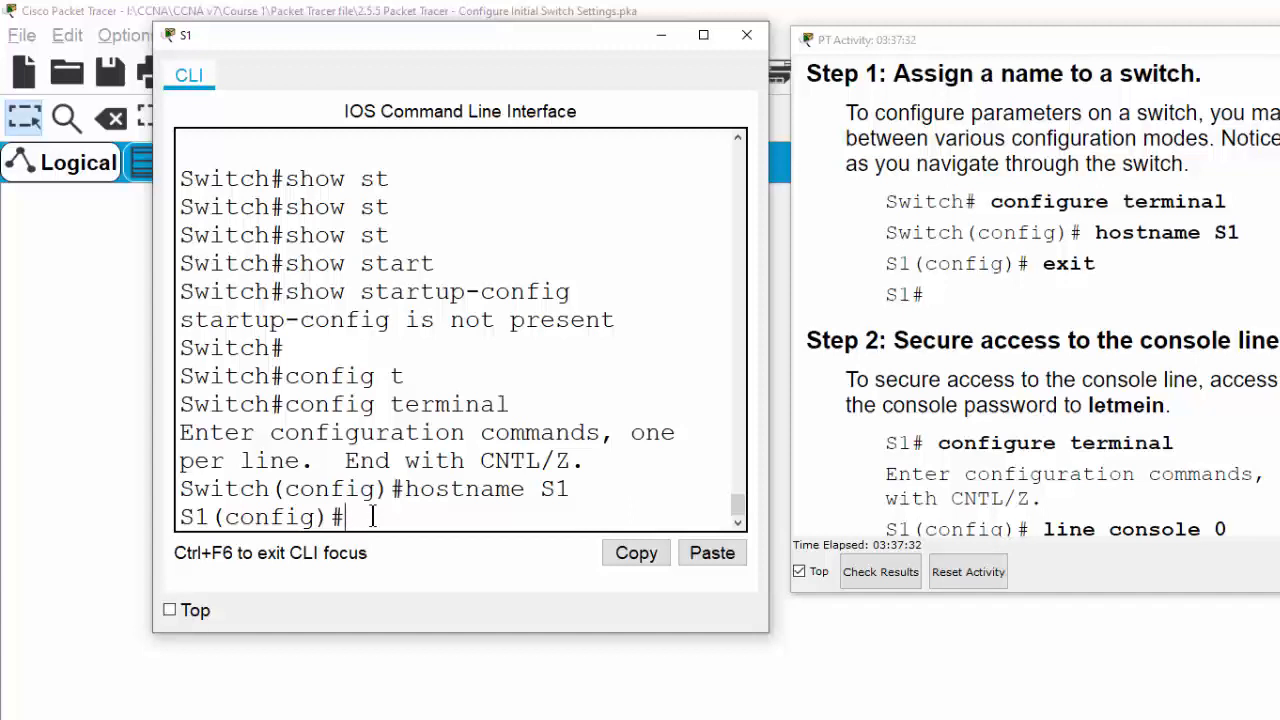
Enter line console 0 configuration and set the console password
type("line con")
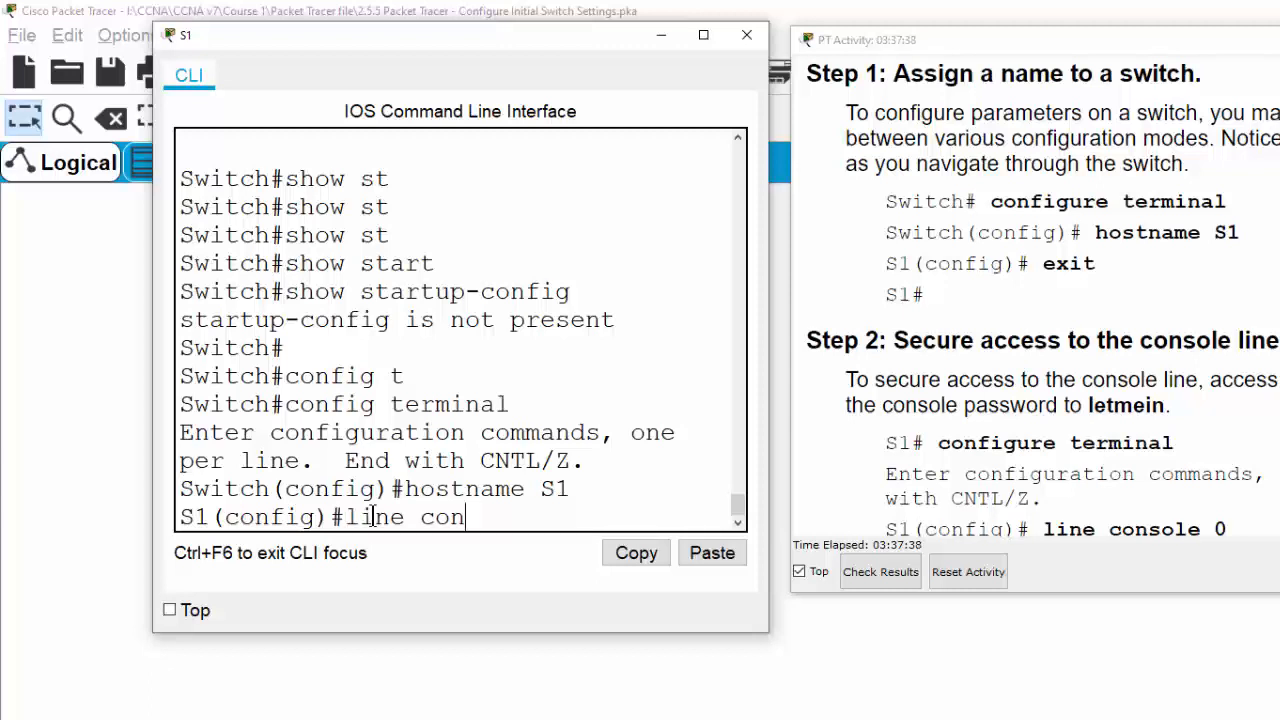
type("sole 0")
key("Return")
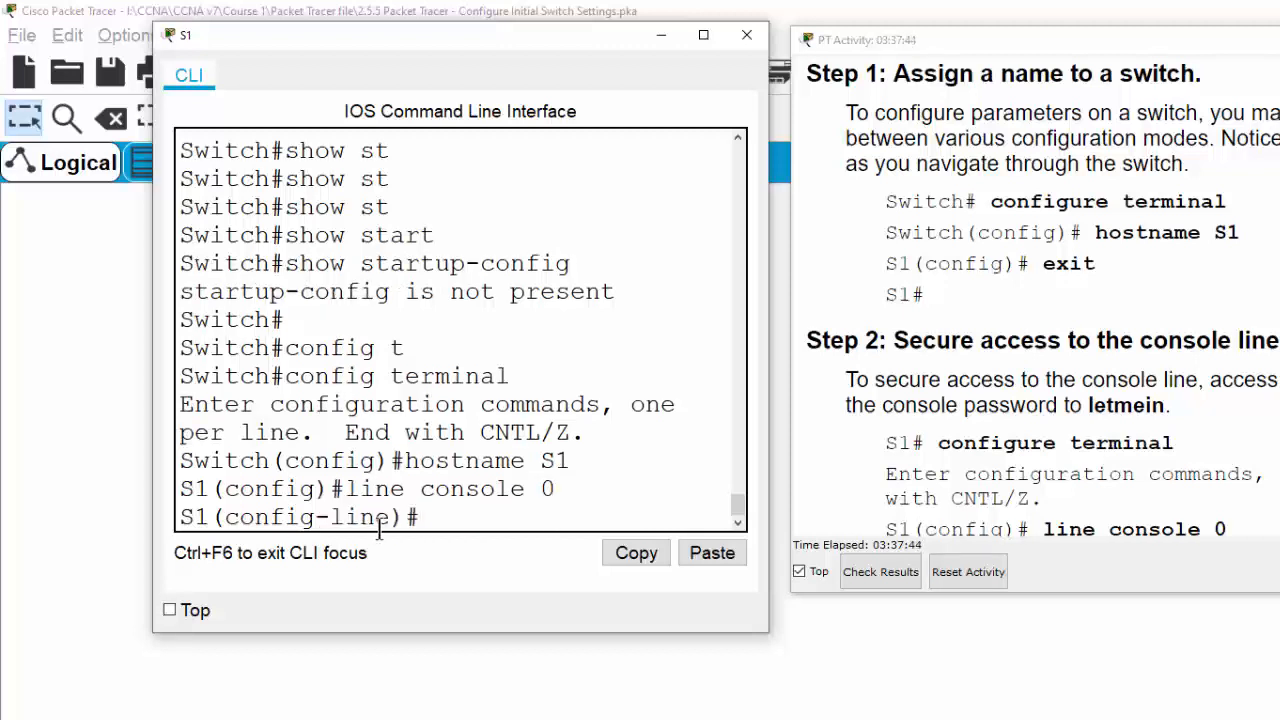
left_click_drag(396, 518, 225, 518)
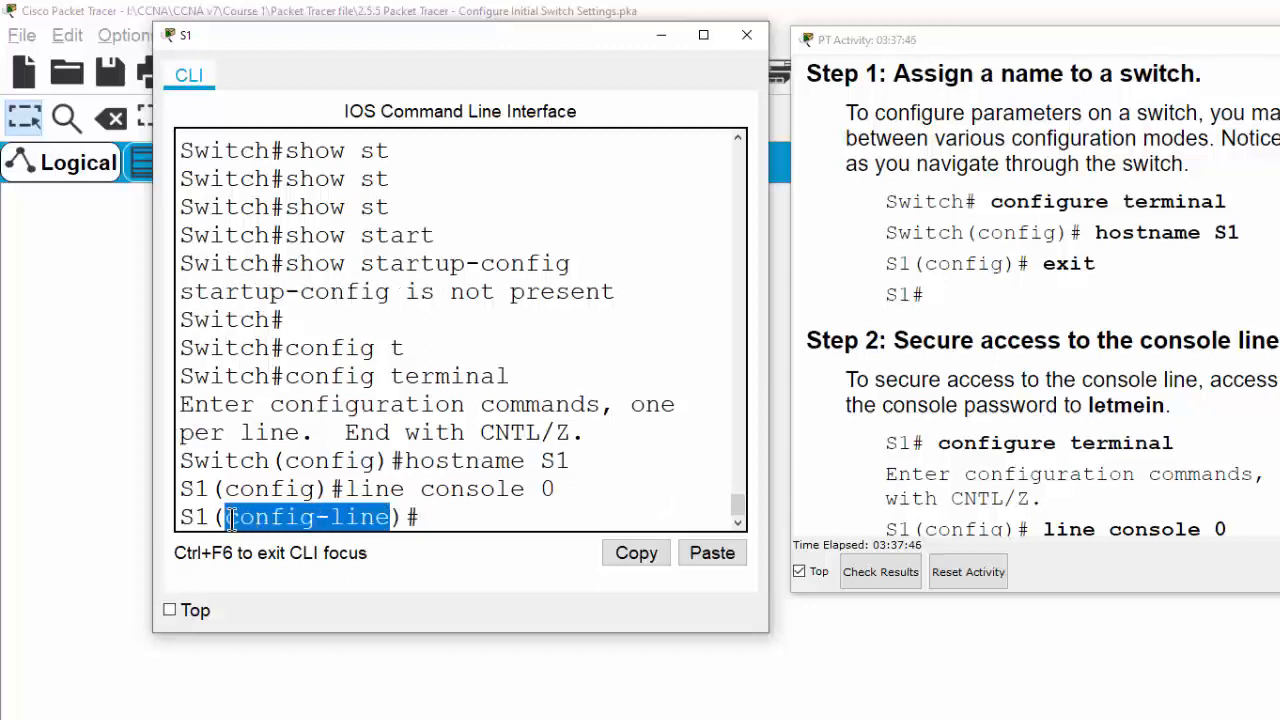
left_click(425, 518)
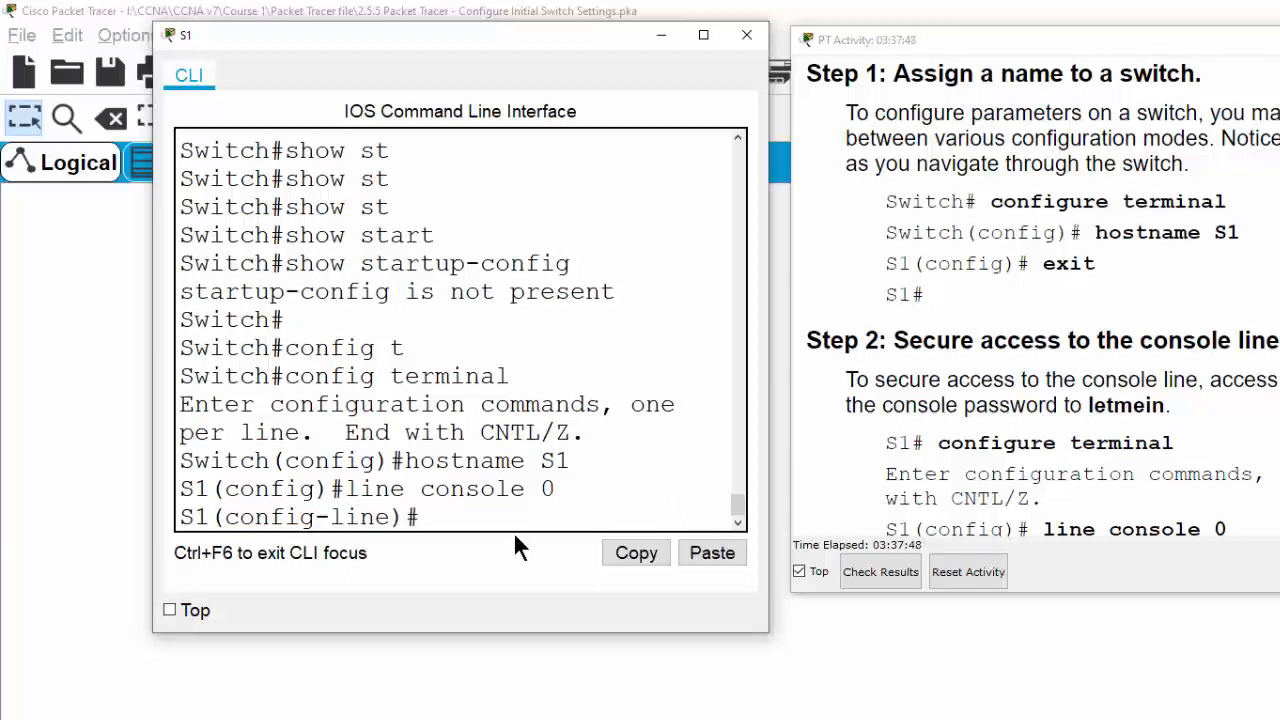
type("password")
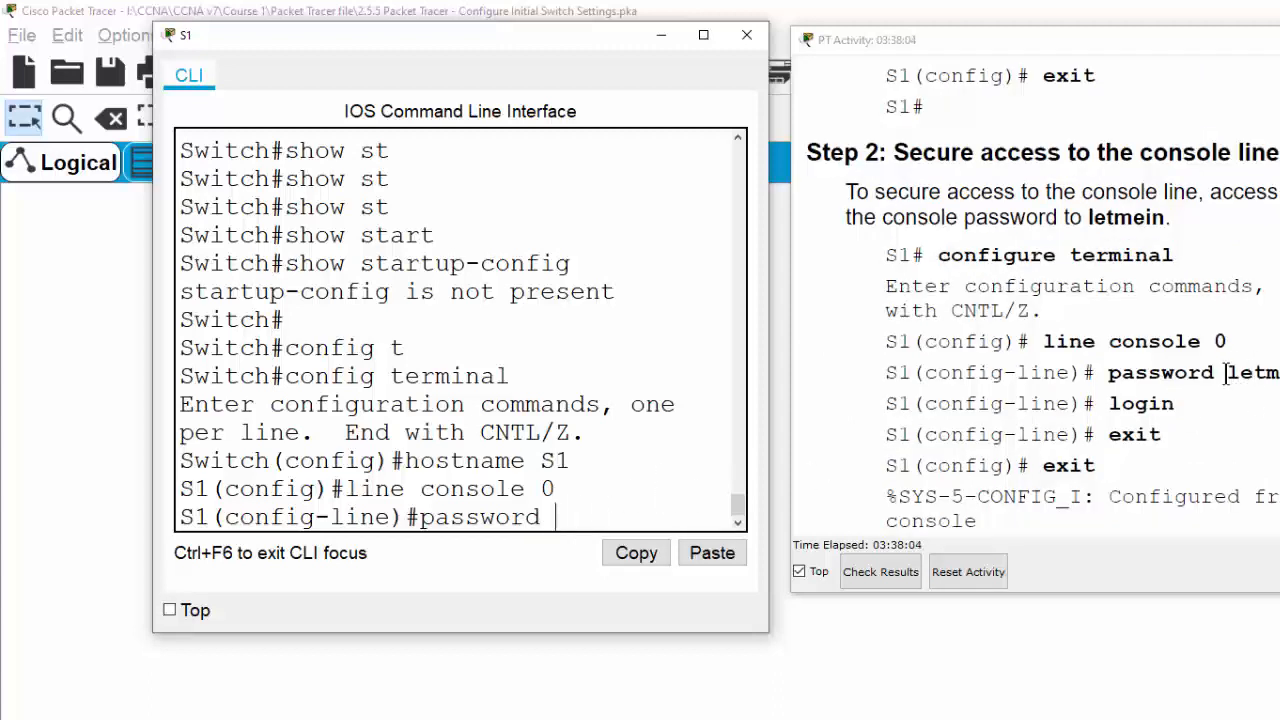
type("letmein")
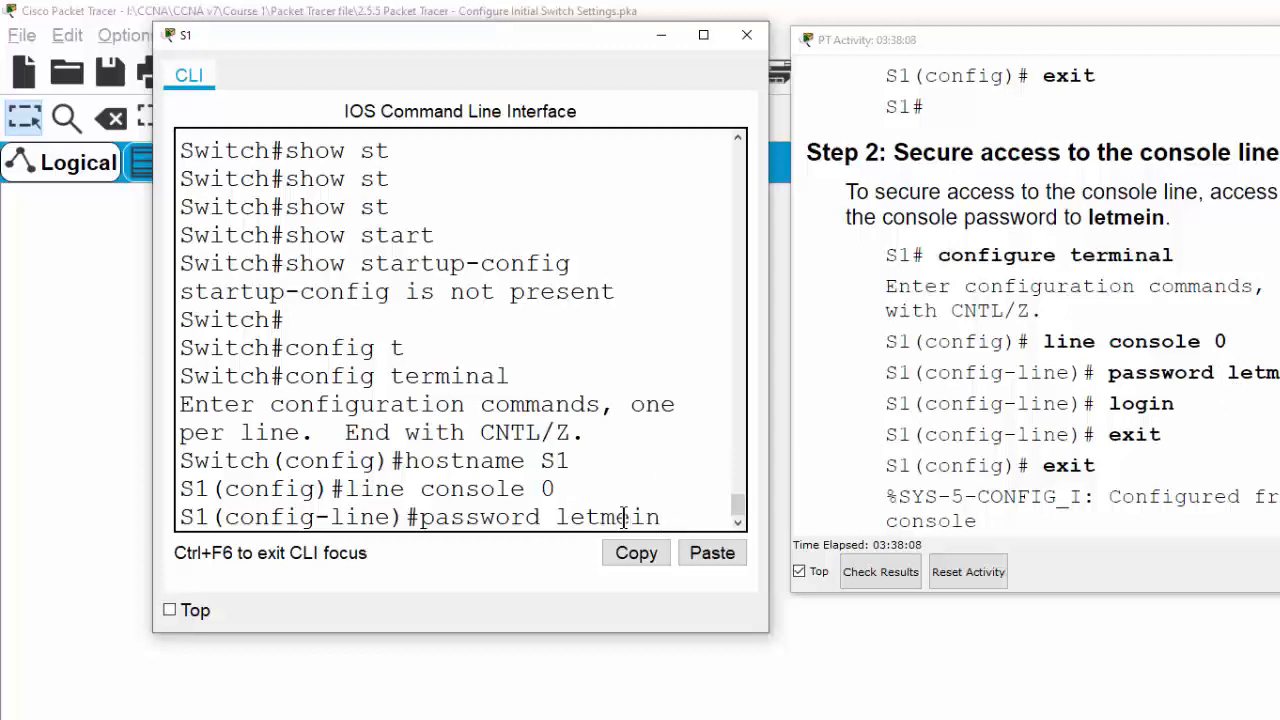
key("Return")
Require login on the console line and return to S1# with end
type("login")
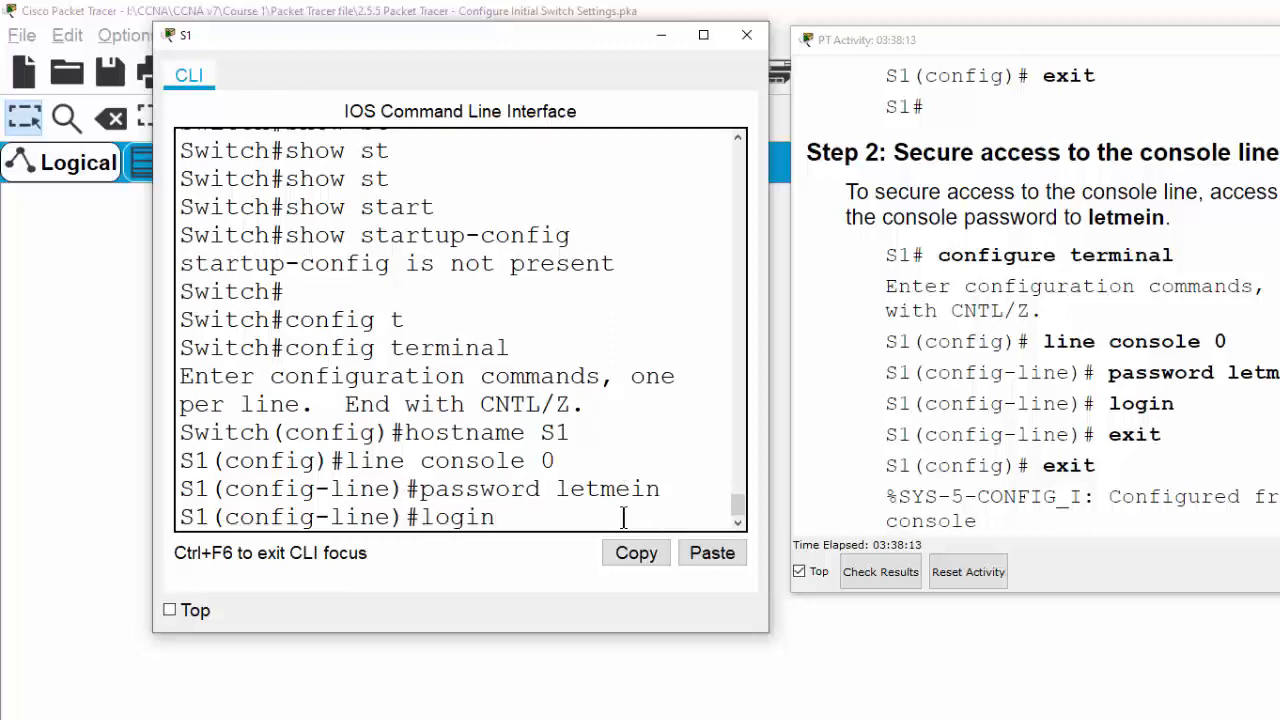
key("Return")
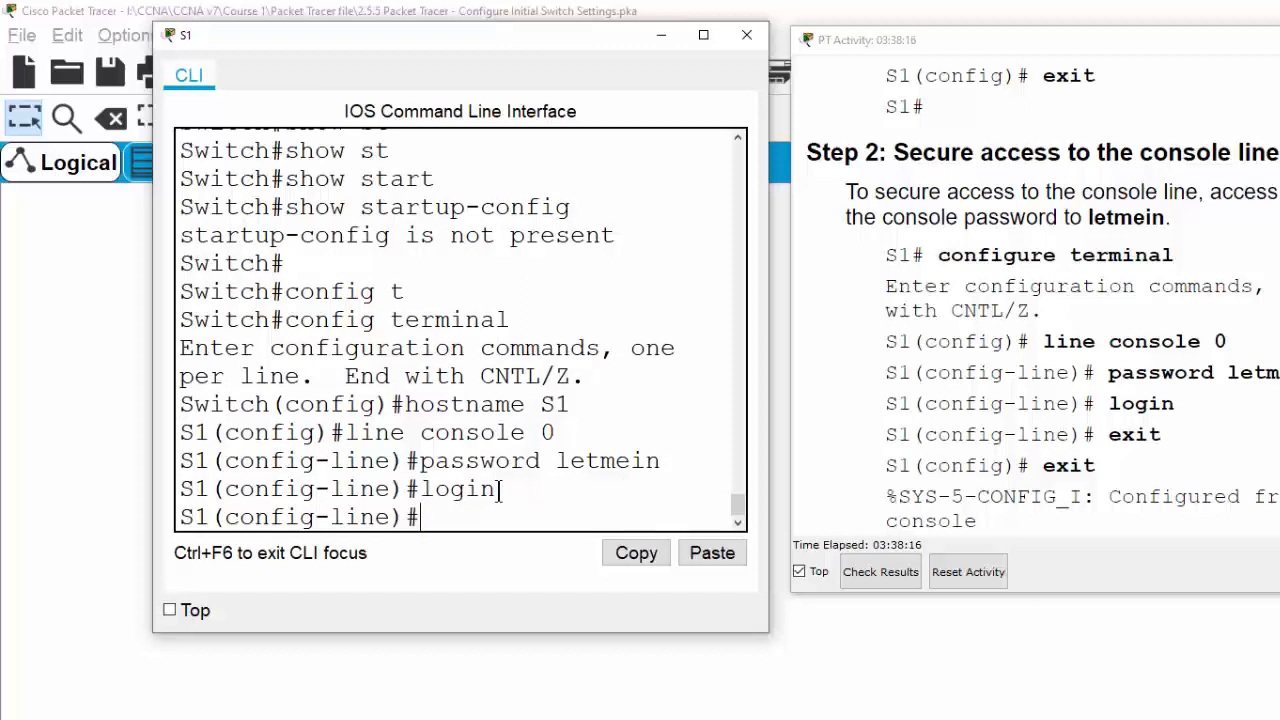
left_click_drag(497, 489, 421, 488)
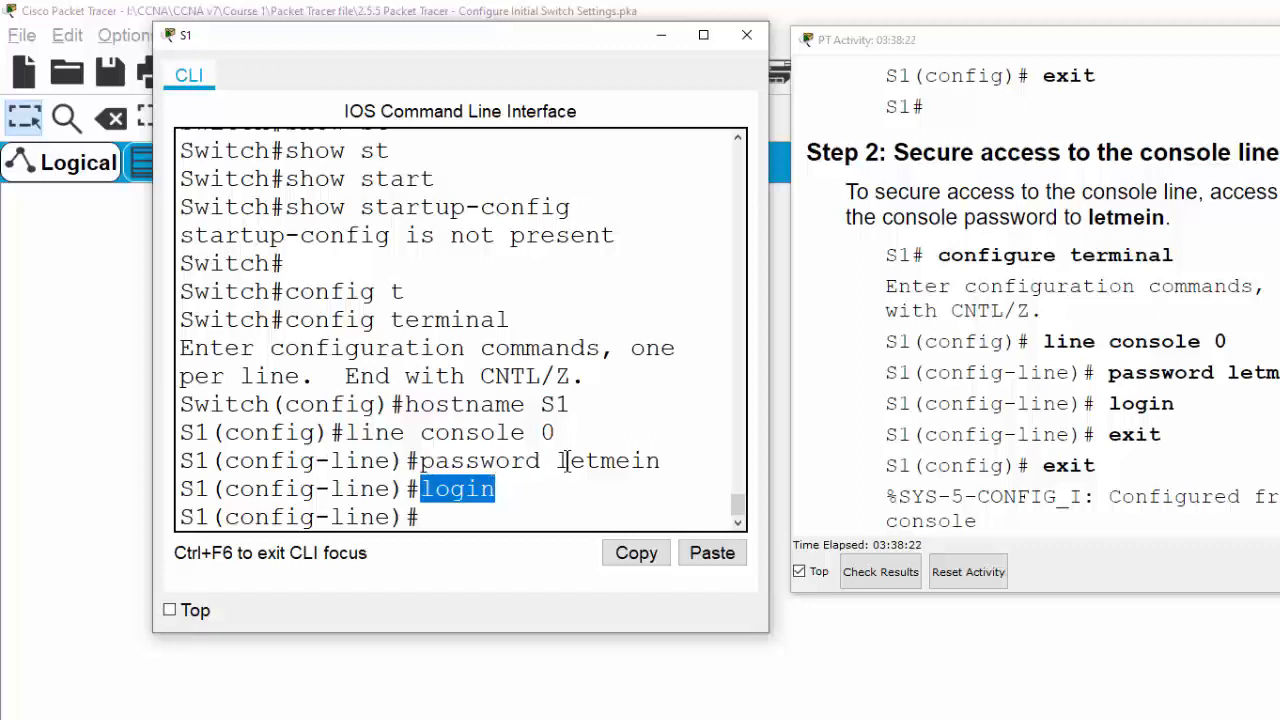
left_click(473, 510)
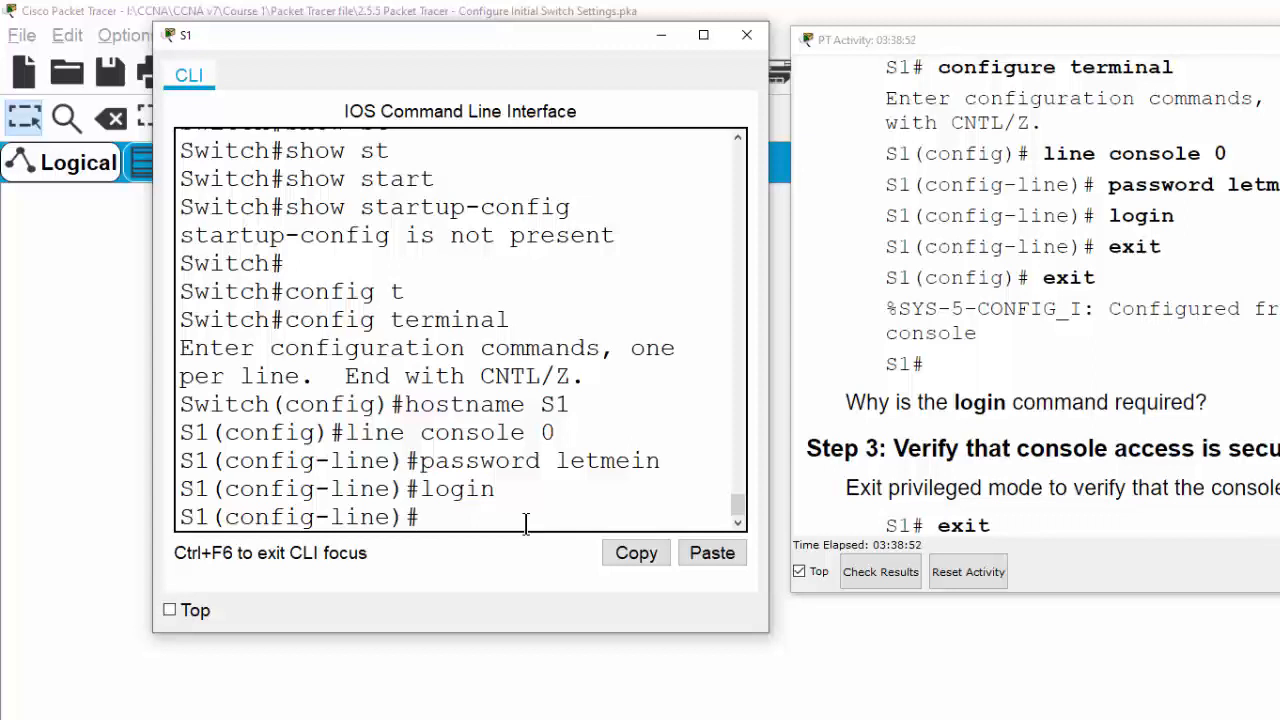
type("end")
key("Return")
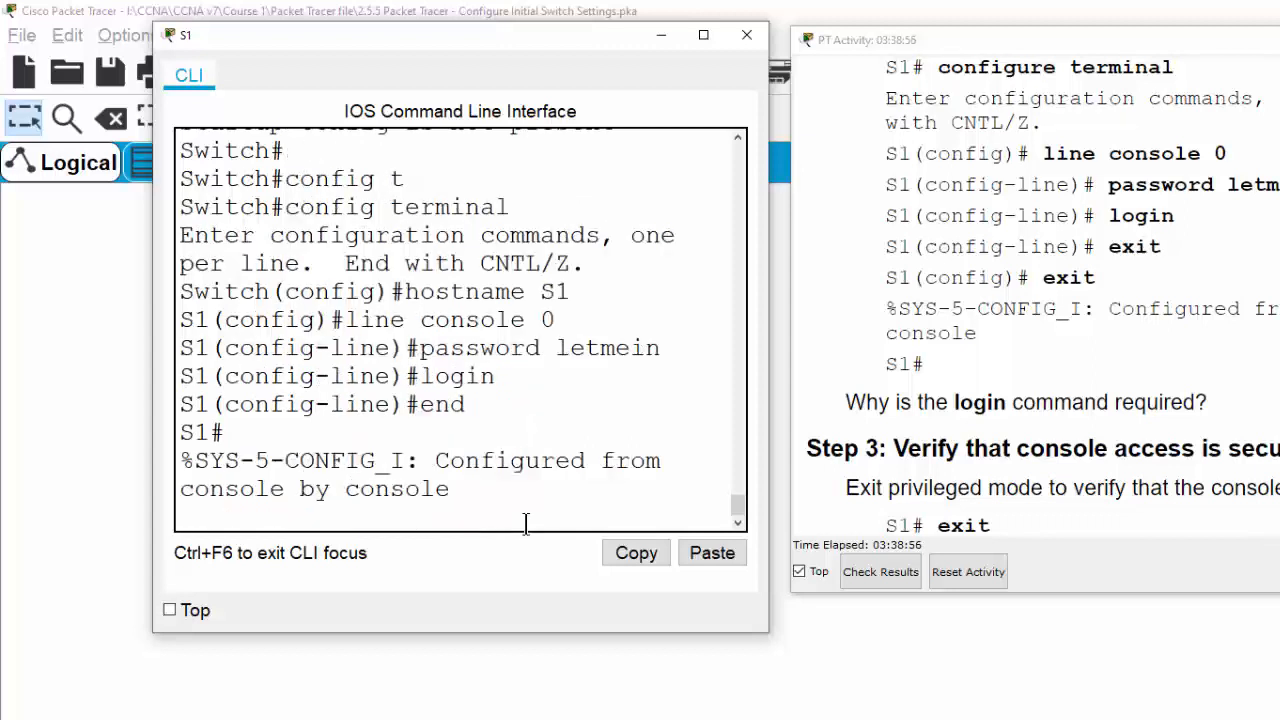
Exit S1 and log back in by entering the console password at the Password: prompt
key("Return")
type("exit")
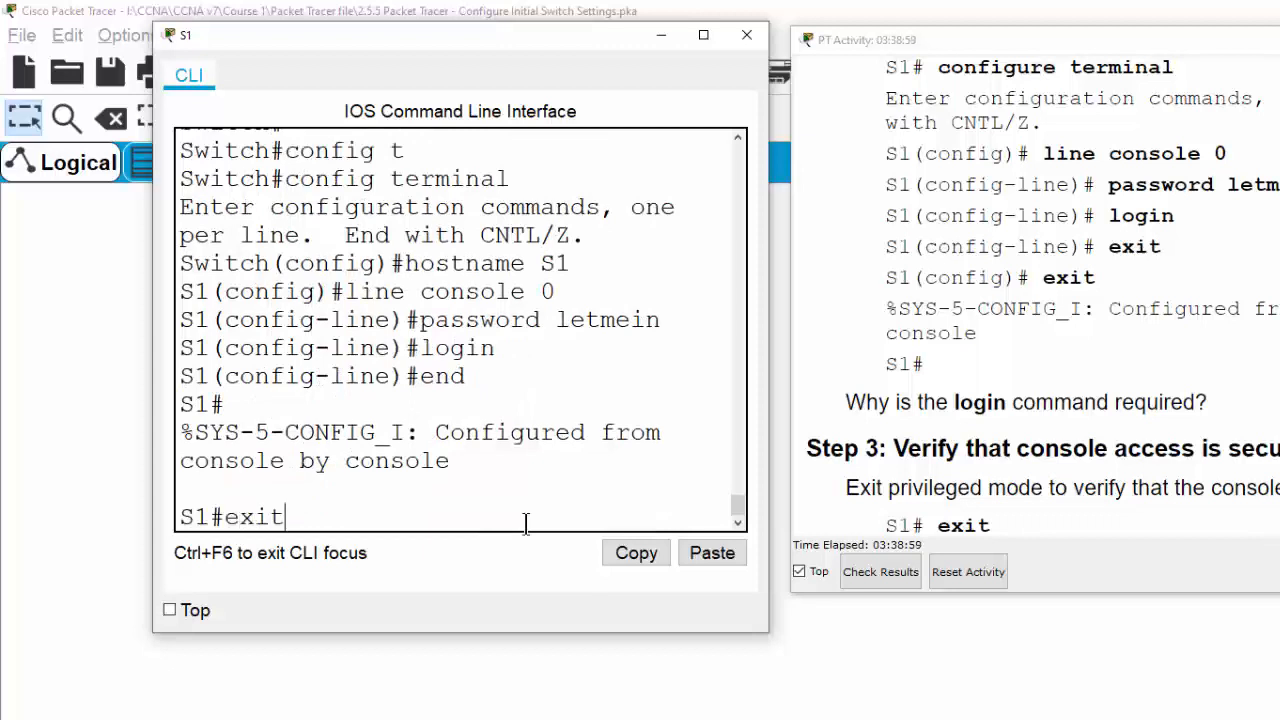
key("Return")
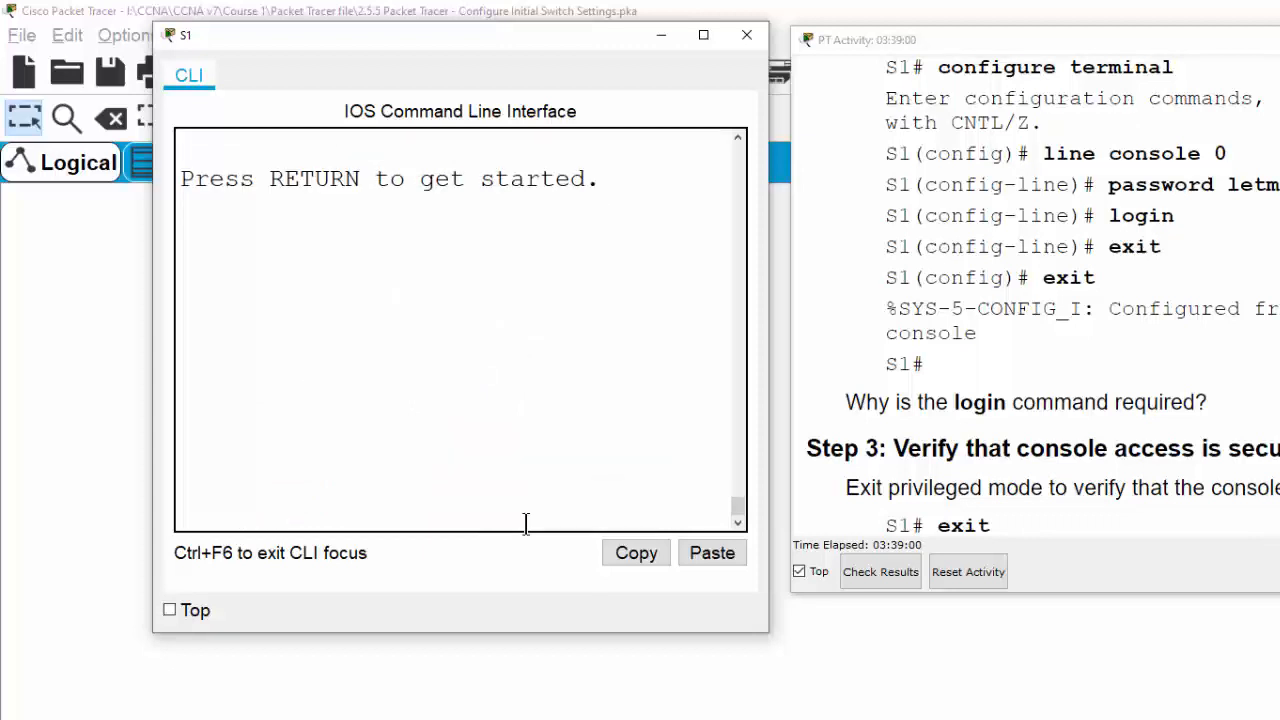
key("Return")
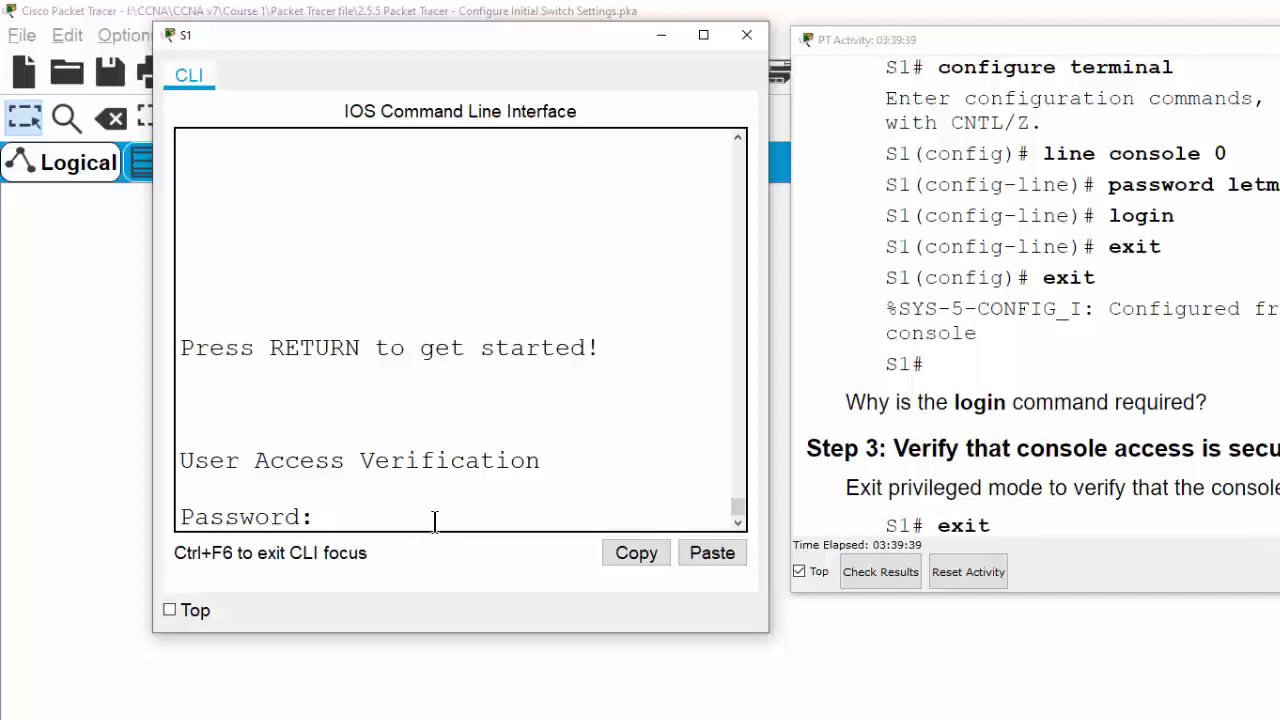
key("Return")
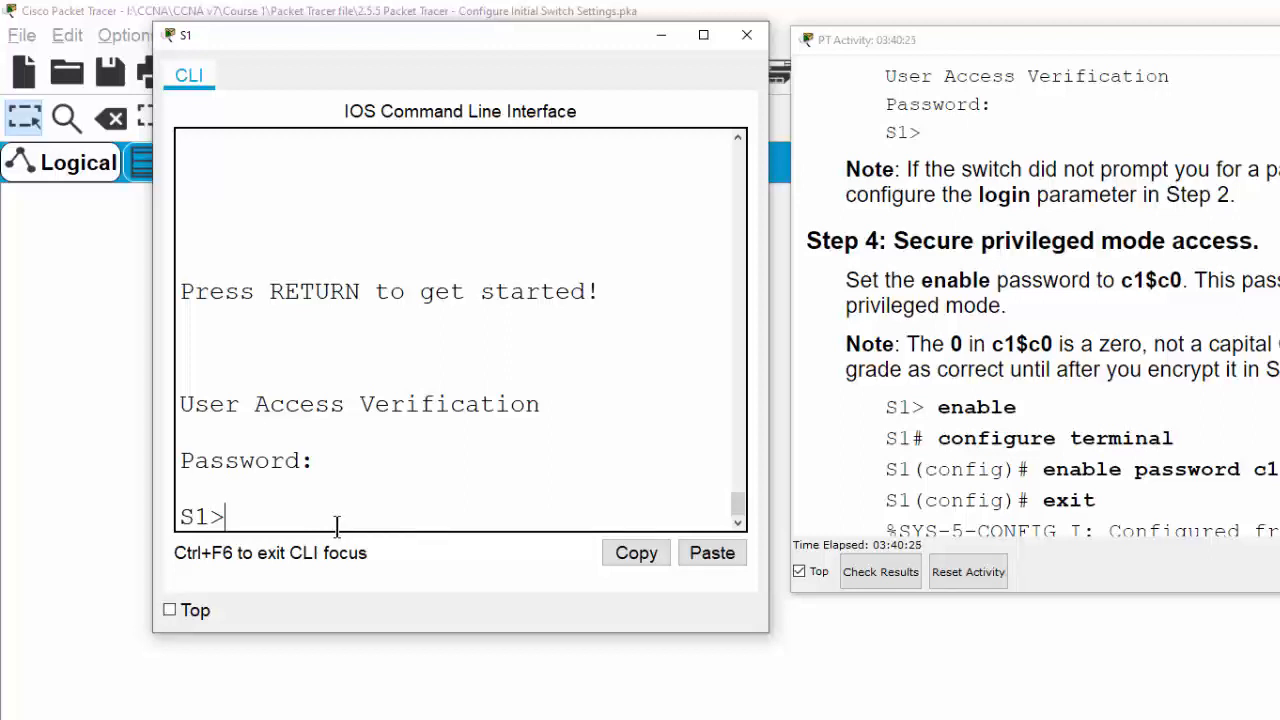
type("en")
Enter privileged mode with enable, then global configuration mode with configure terminal
key("Tab")
key("Return")
key("Return")
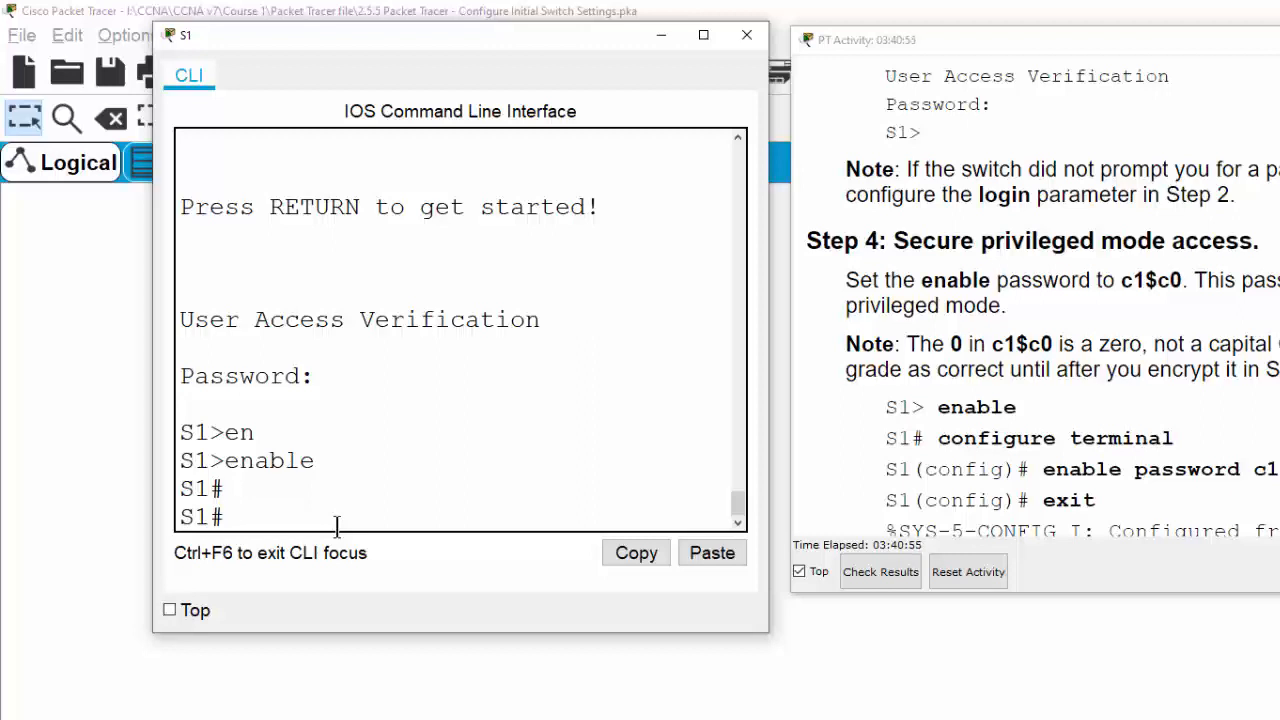
type("conf")
key("Tab")
type("t")
key("Tab")
key("Return")
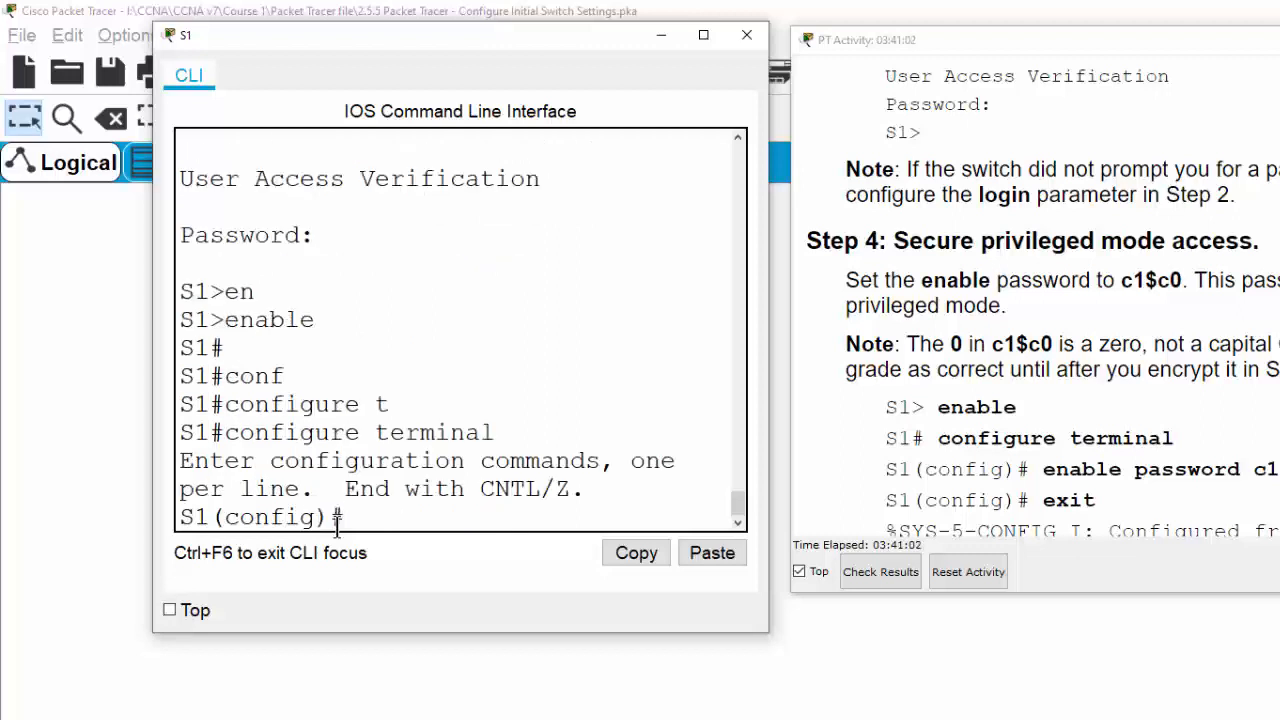
key("Return")
key("Return")
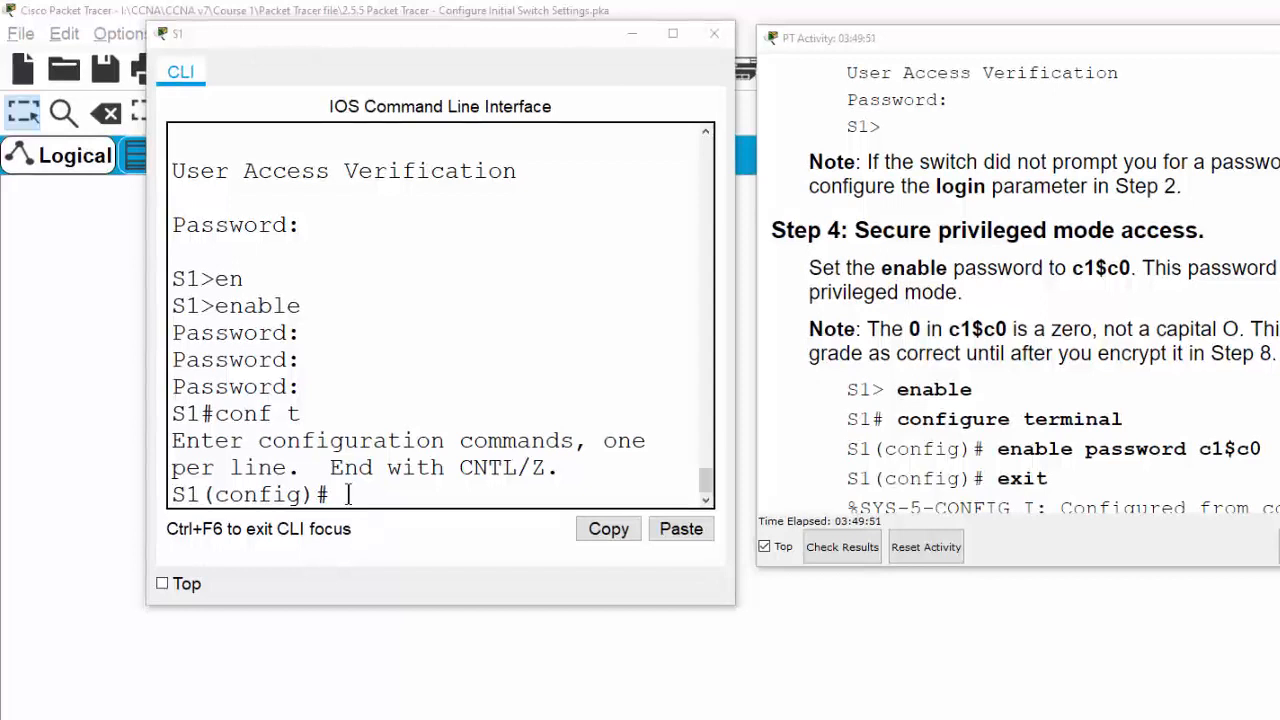
Set the enable password given in the instructions, then exit to the S1# prompt
left_click_drag(1095, 268, 1107, 268)
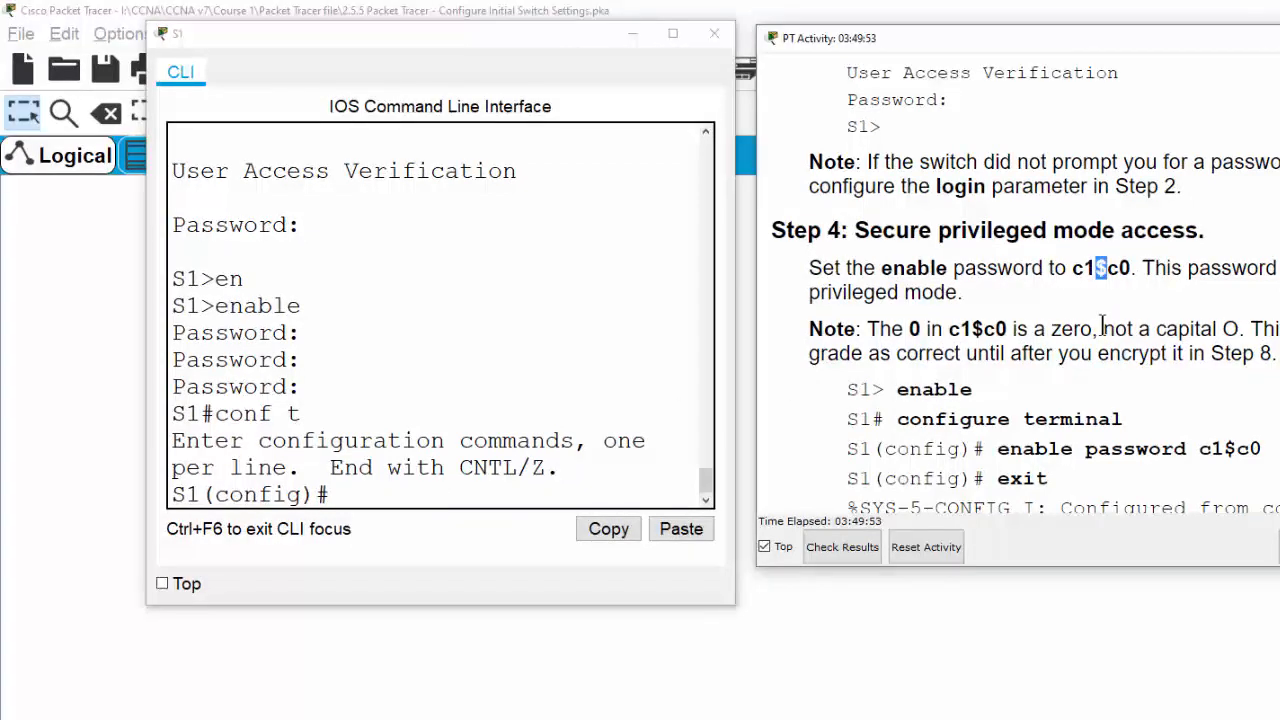
left_click(1116, 262)
left_click(325, 494)
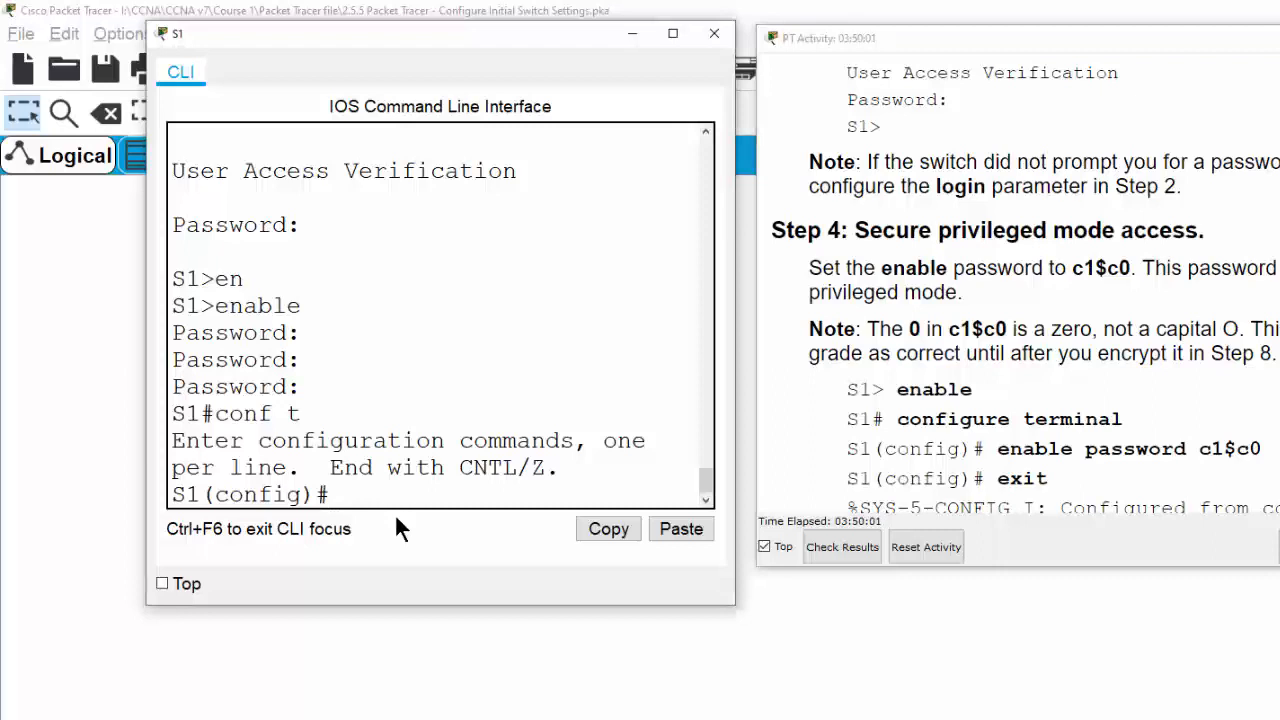
type("en")
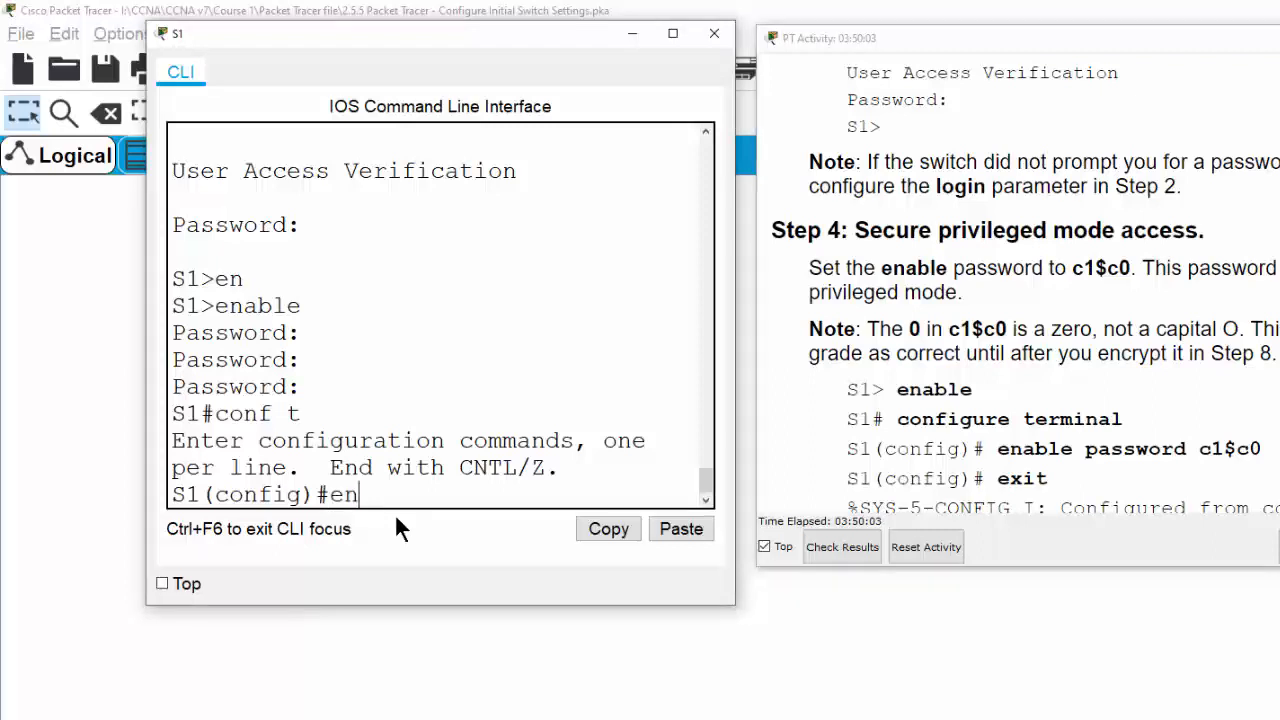
type("able password")
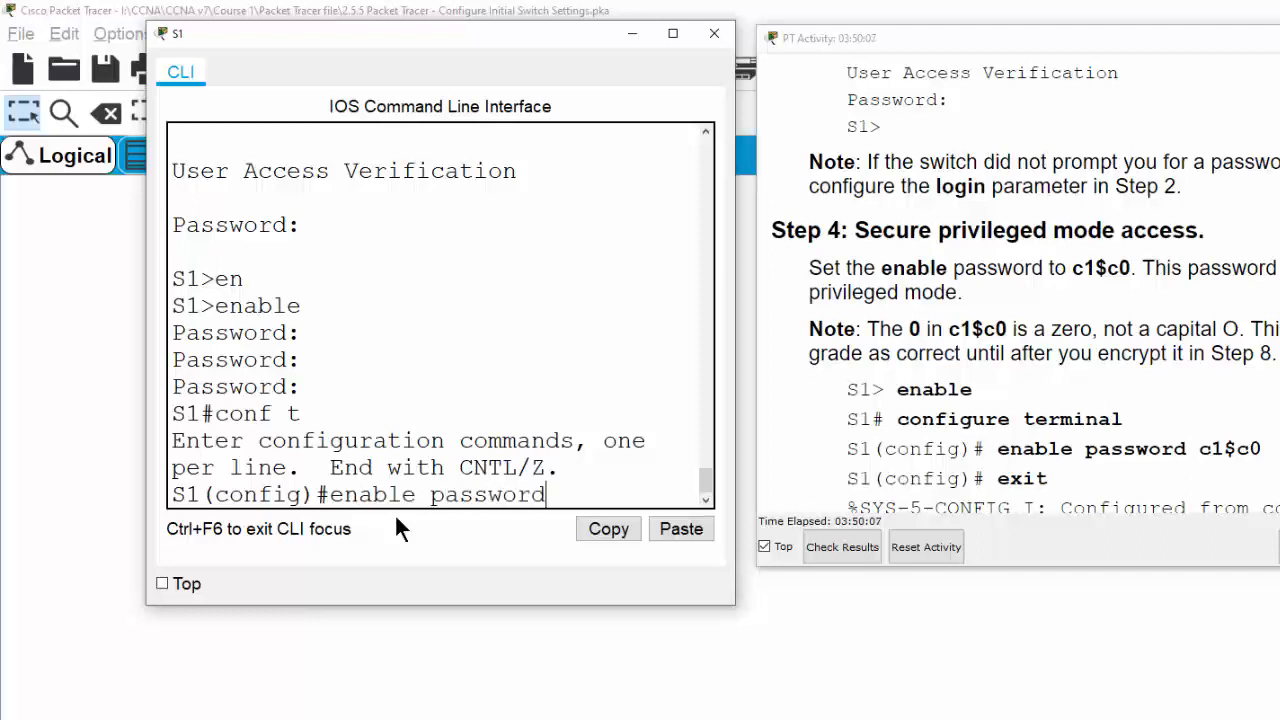
type(" c1$c0")
scroll(586, 490, "down", 1)
left_click_drag(632, 491, 561, 491)
left_click(652, 497)
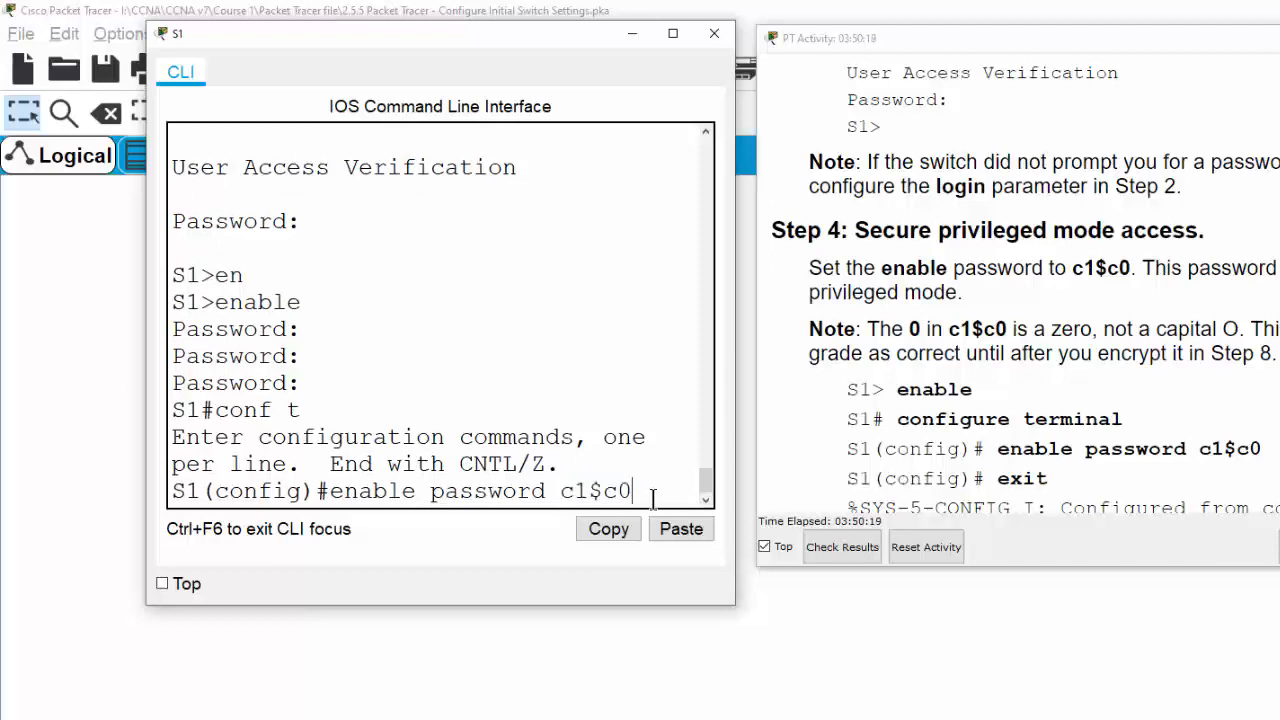
key("Return")
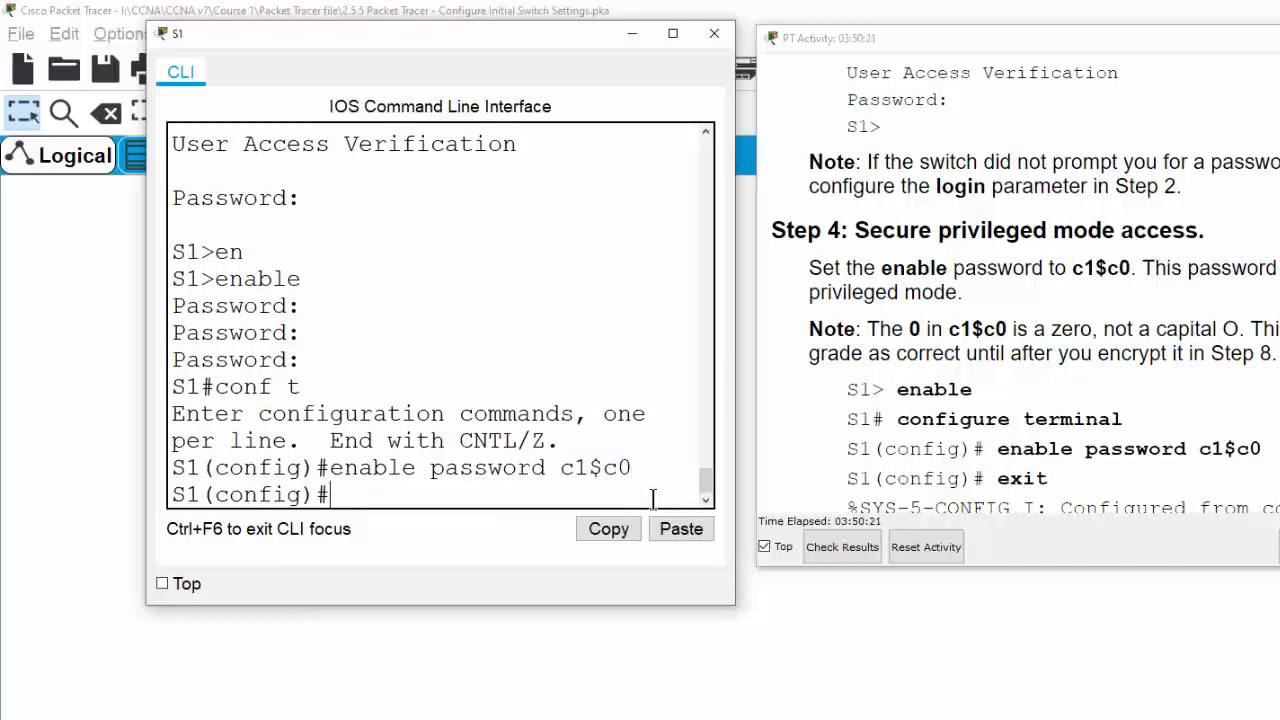
type("exit")
key("Return")
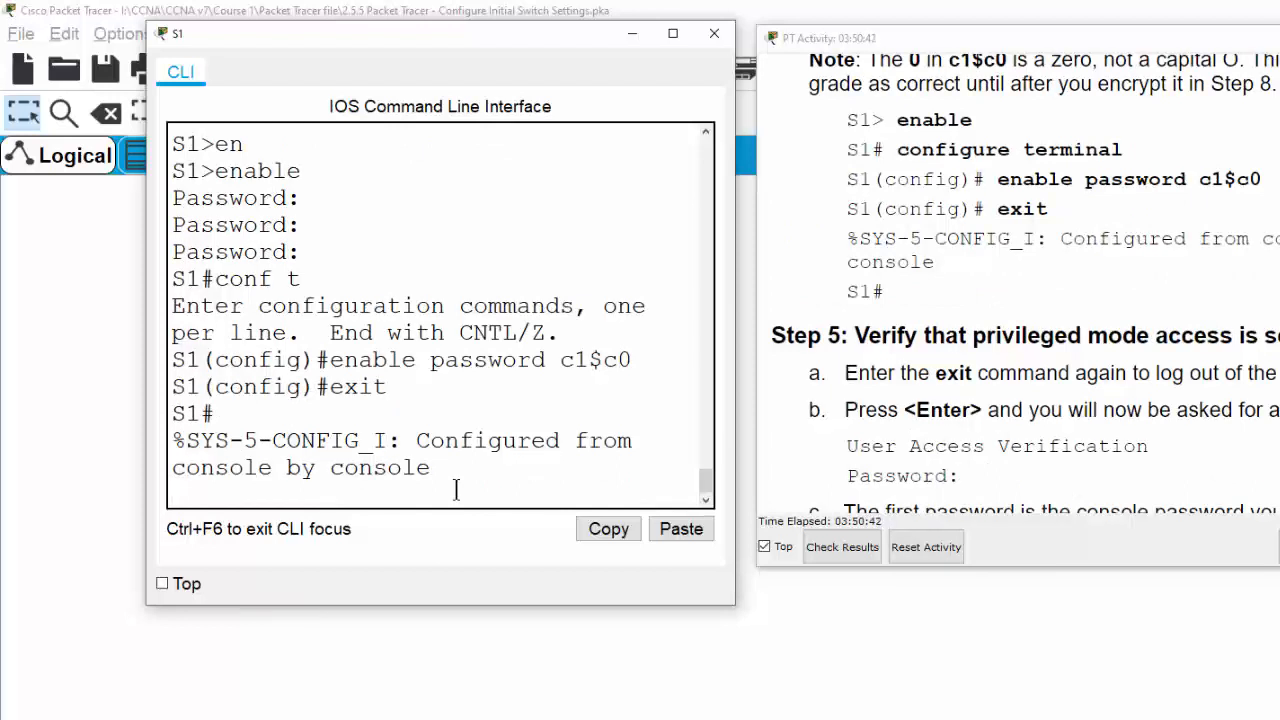
Log out of S1 and log back in with the console password
key("Return")
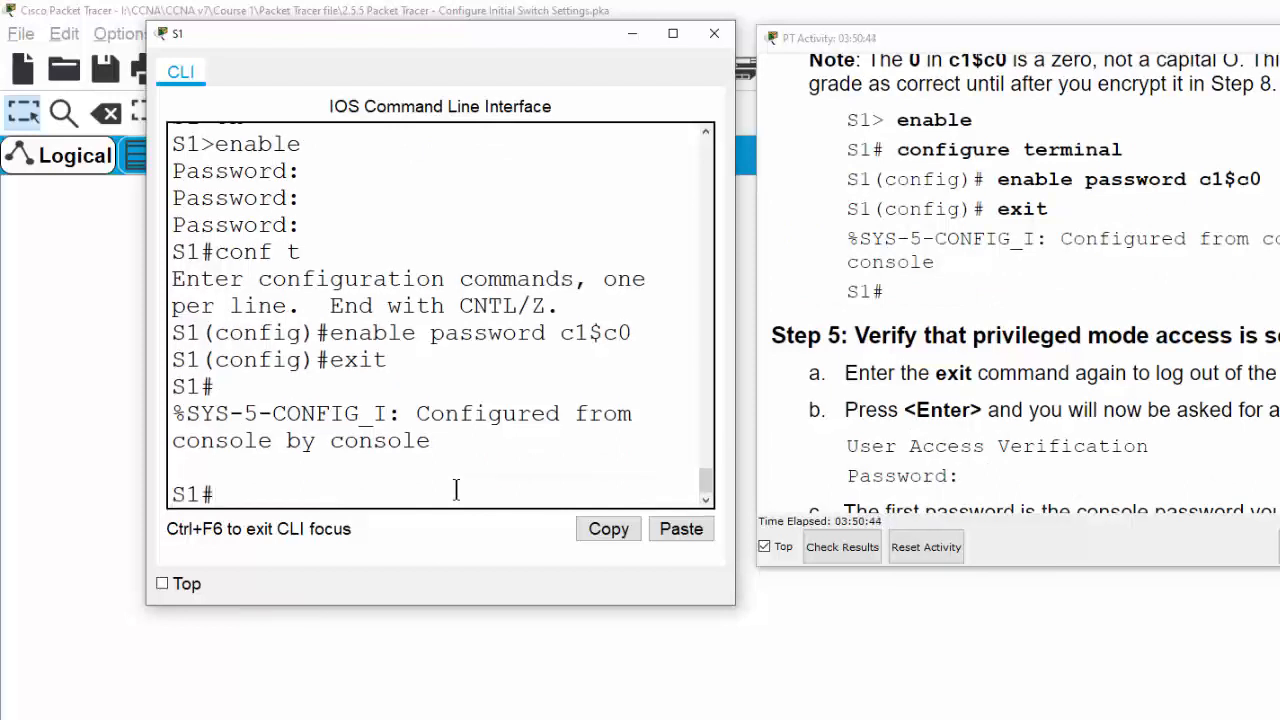
type("exit")
key("Return")
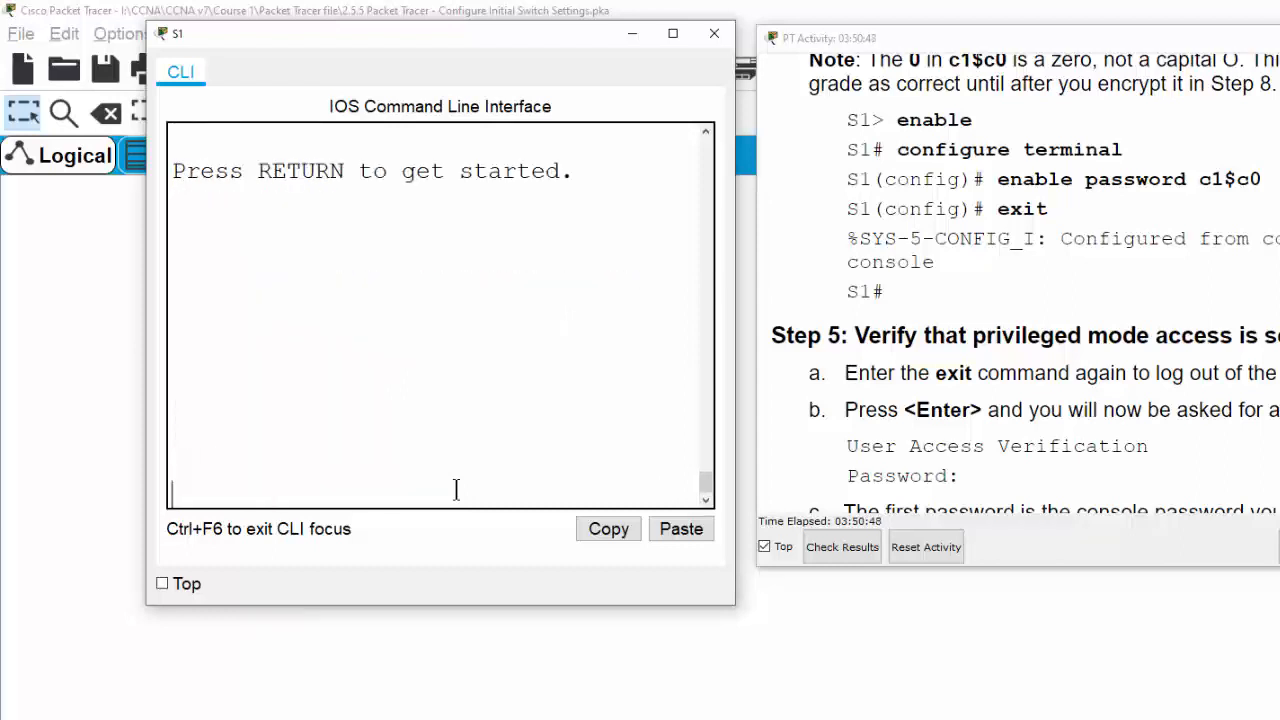
key("Return")
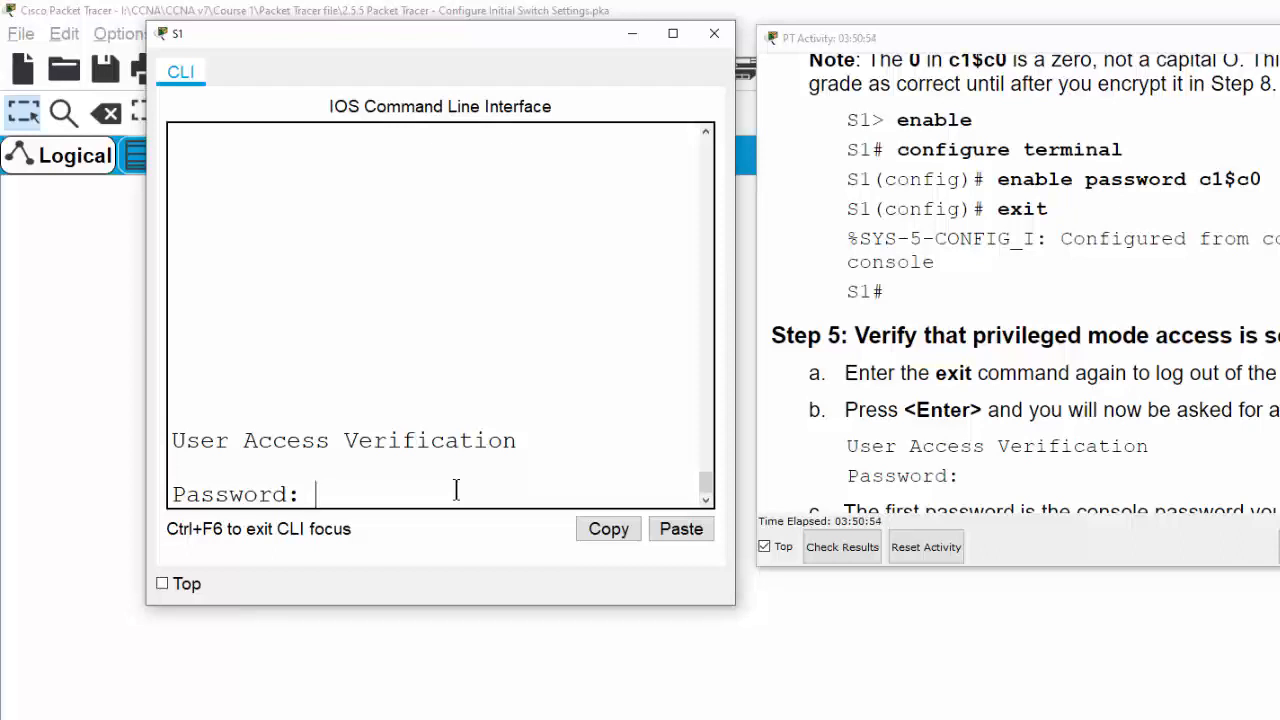
key("Return")
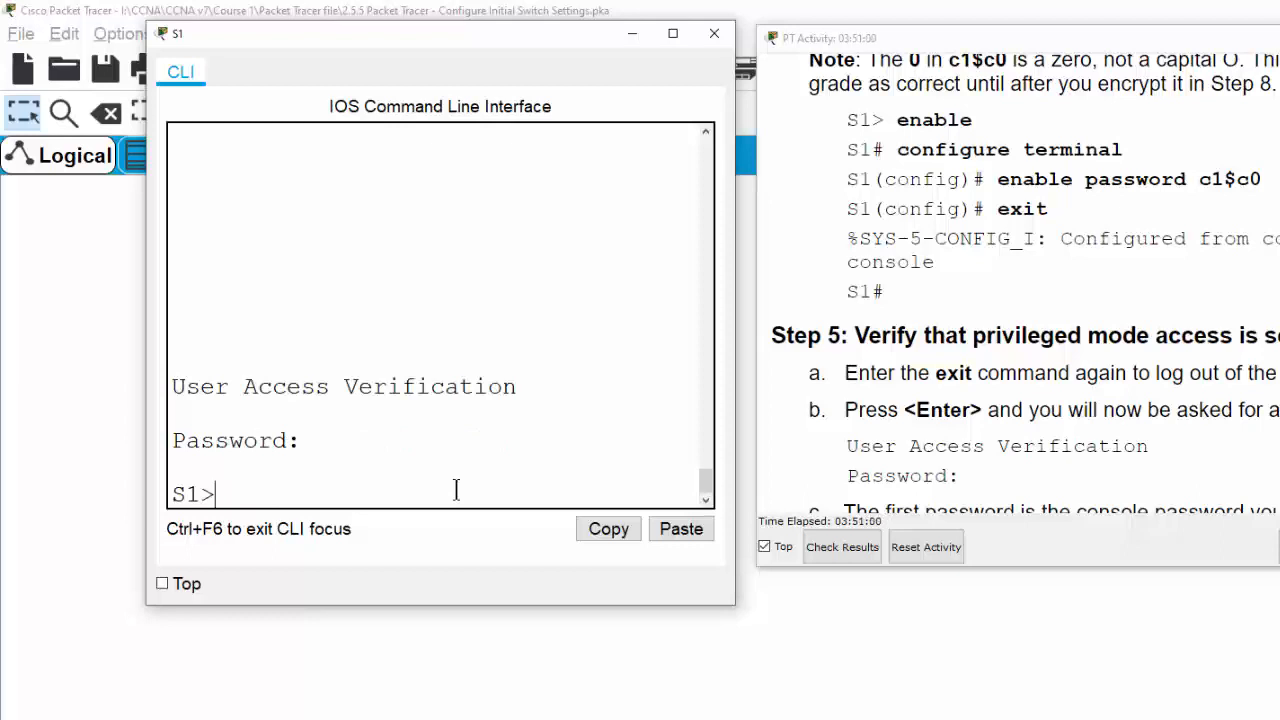
Run enable and supply the enable password to reach privileged mode
type("en")
key("Tab")
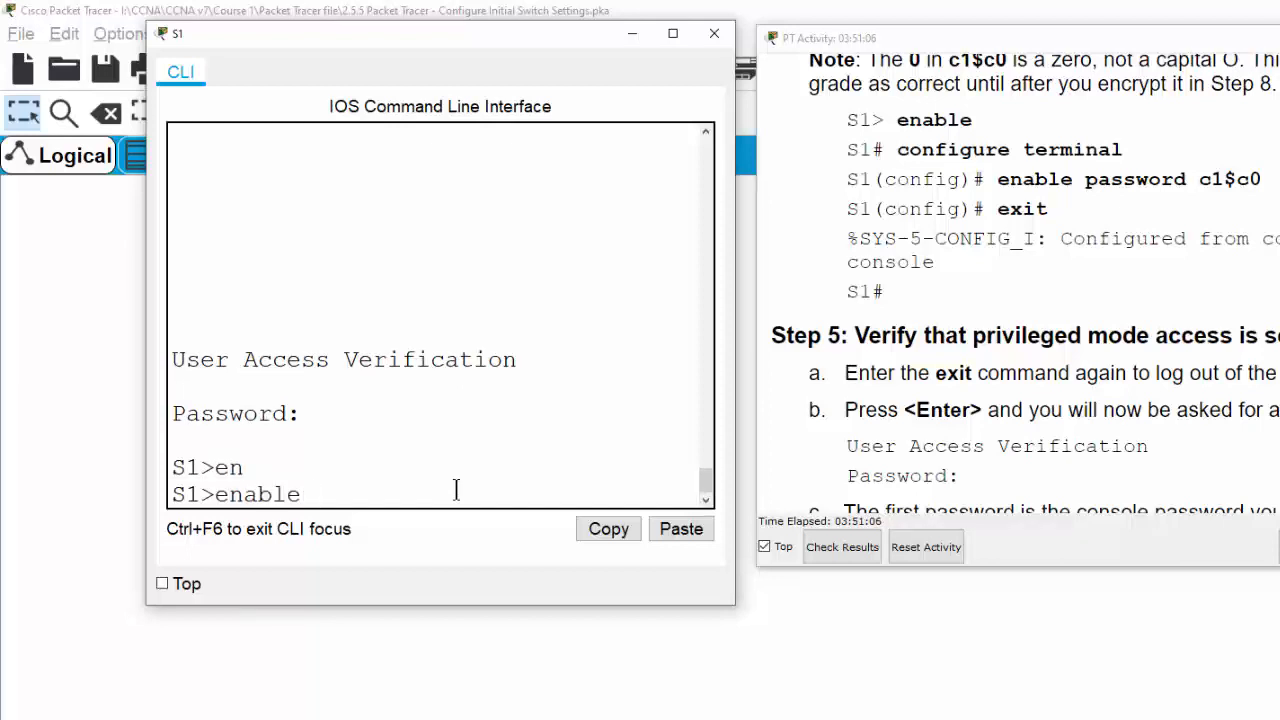
key("Return")
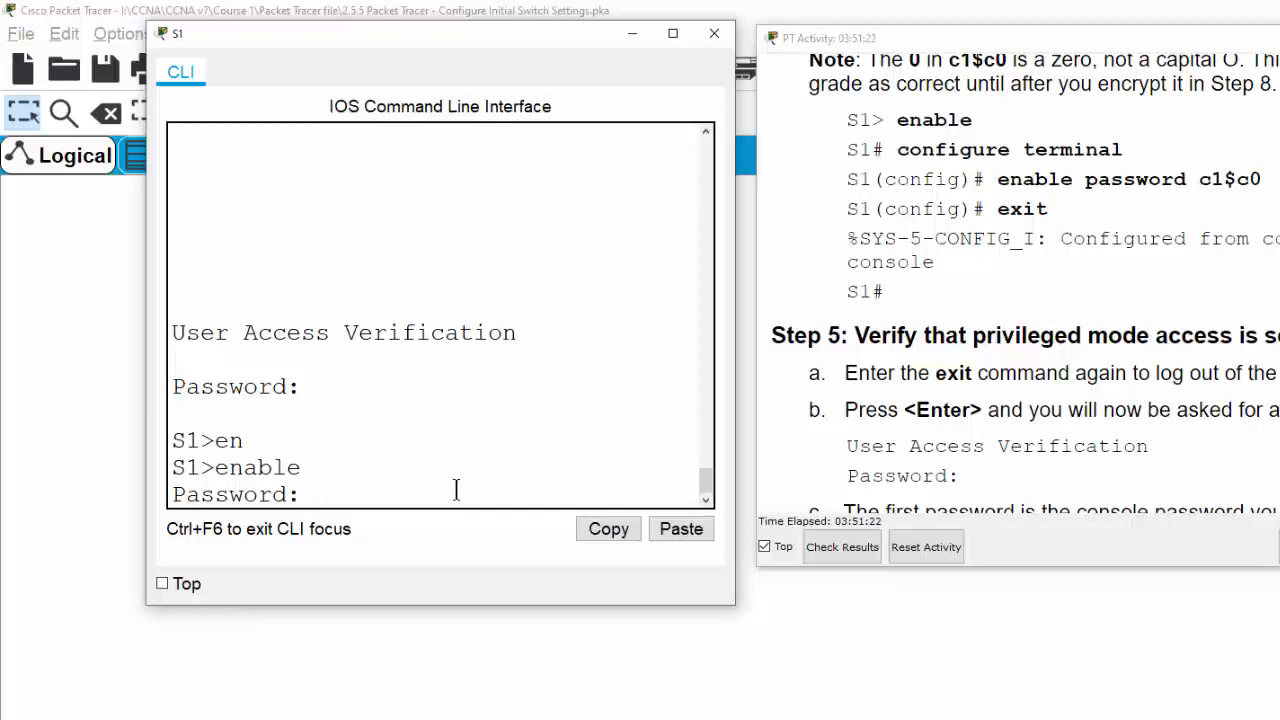
key("Return")
key("Return")
key("Return")
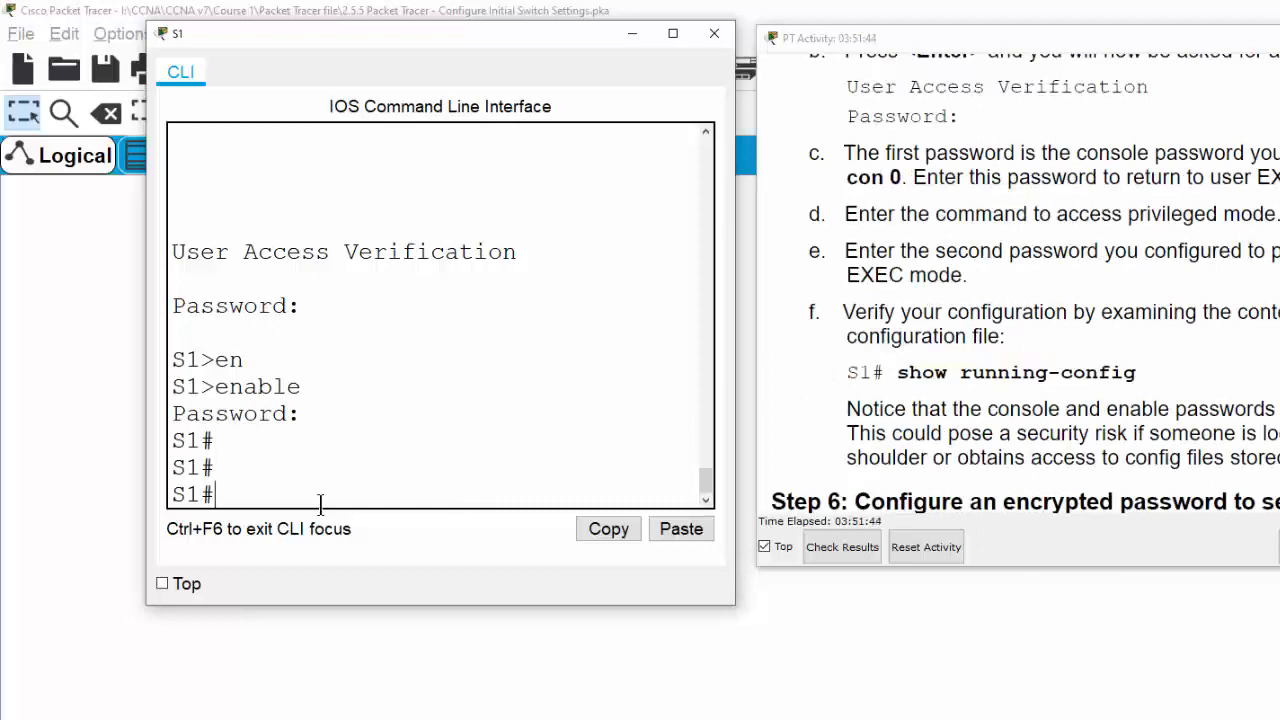
List S1's running configuration with show run and page down to the console line settings
type("show run")
key("Tab")
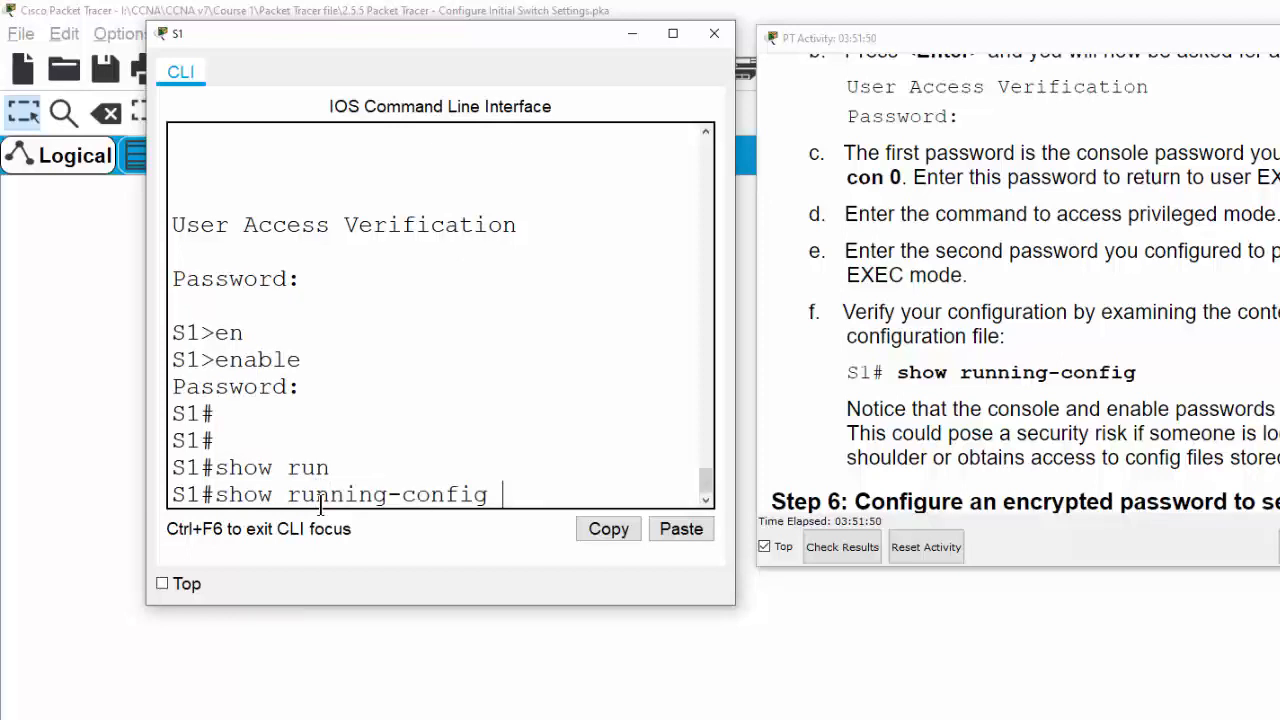
key("Return")
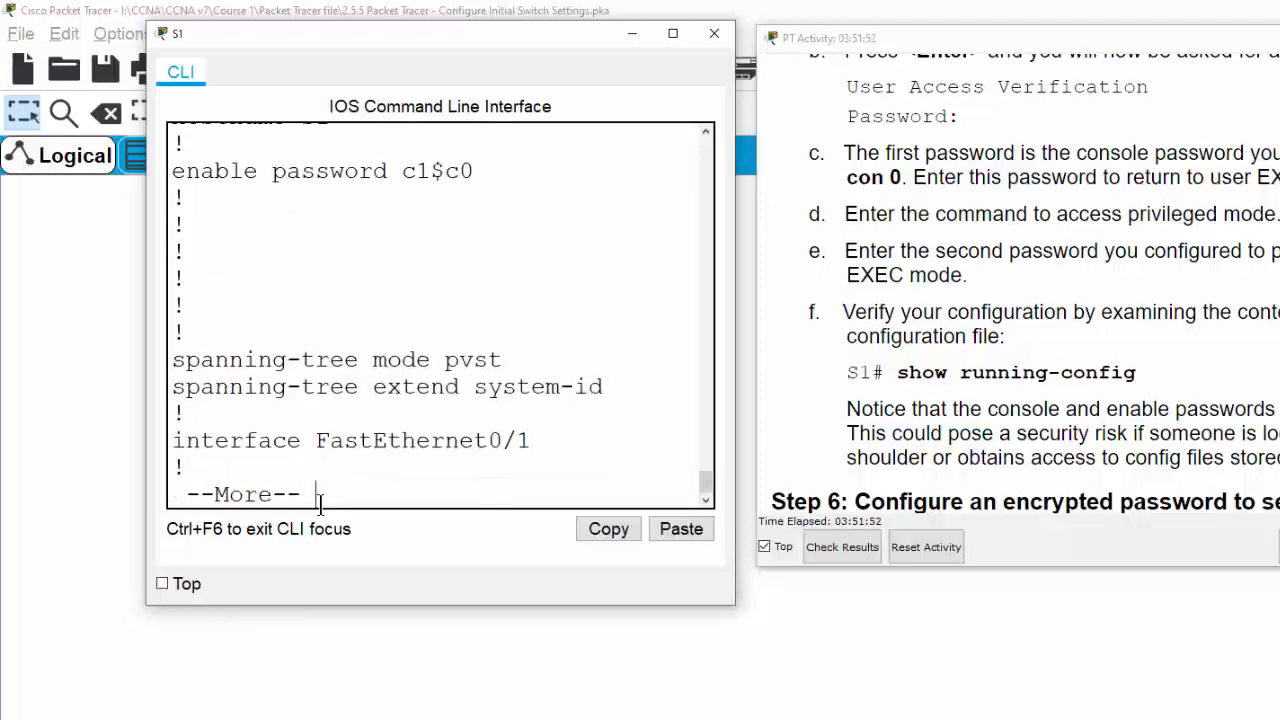
key("Return")
key("Return")
key("Return")
key("Return")
key("Return")
key("Return")
key("Return")
key("Return")
key("Return")
key("Return")
key("Return")
key("Return")
key("Return")
key("Return")
key("Return")
key("Return")
key("Return")
key("Return")
key("Return")
key("Return")
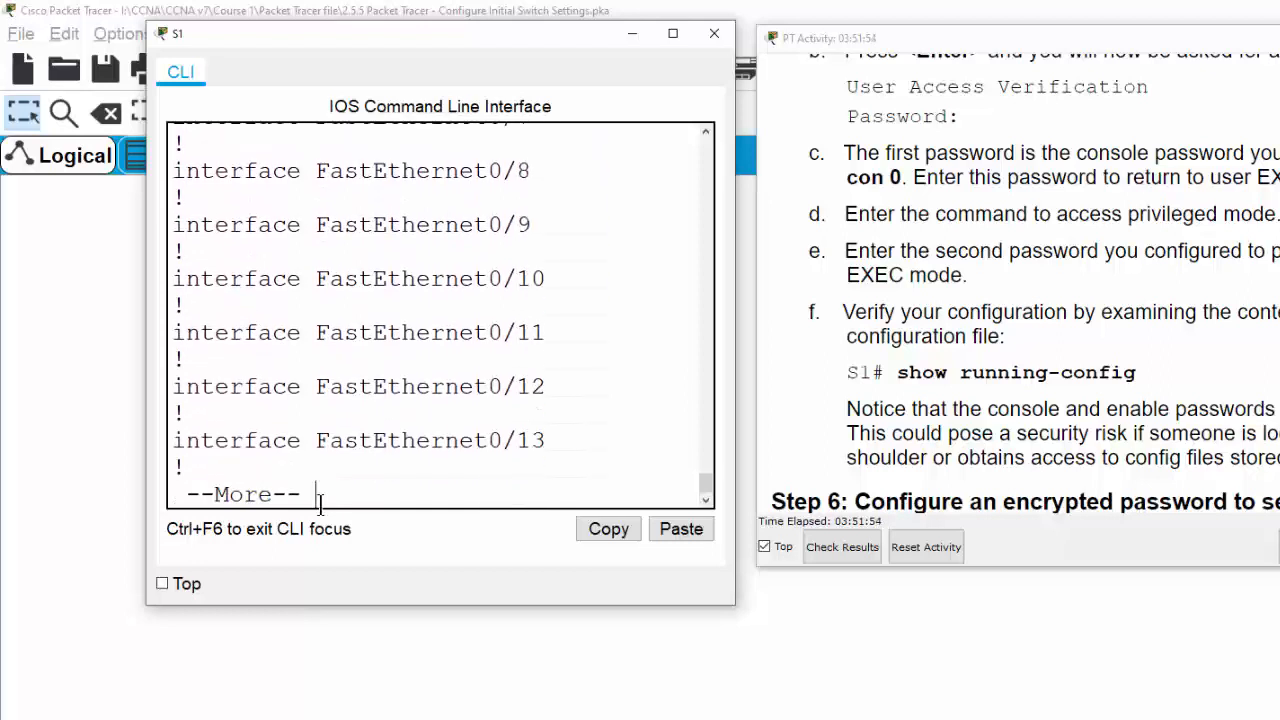
key("Return")
key("Return")
key("Return")
key("Return")
key("Return")
key("Return")
key("Return")
key("Return")
key("Return")
key("Return")
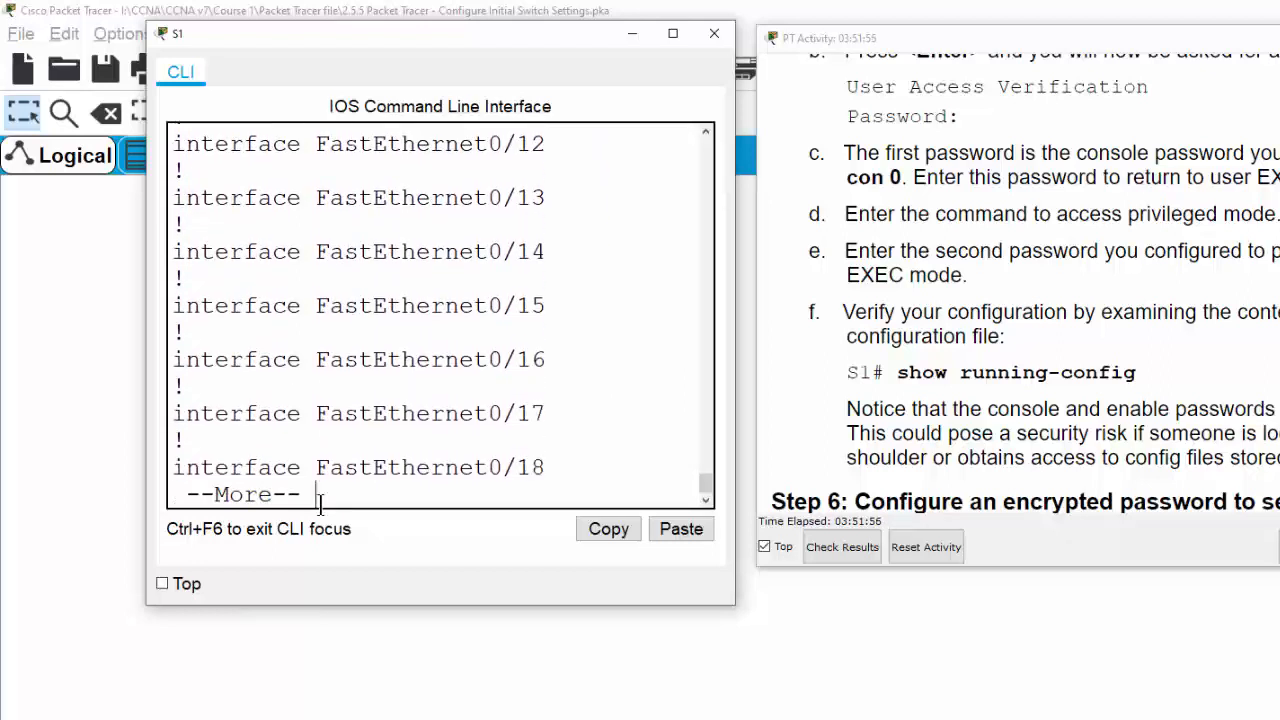
key("Return")
key("Return")
key("Return")
key("Return")
key("Return")
key("Return")
key("Return")
key("Return")
key("Return")
key("Return")
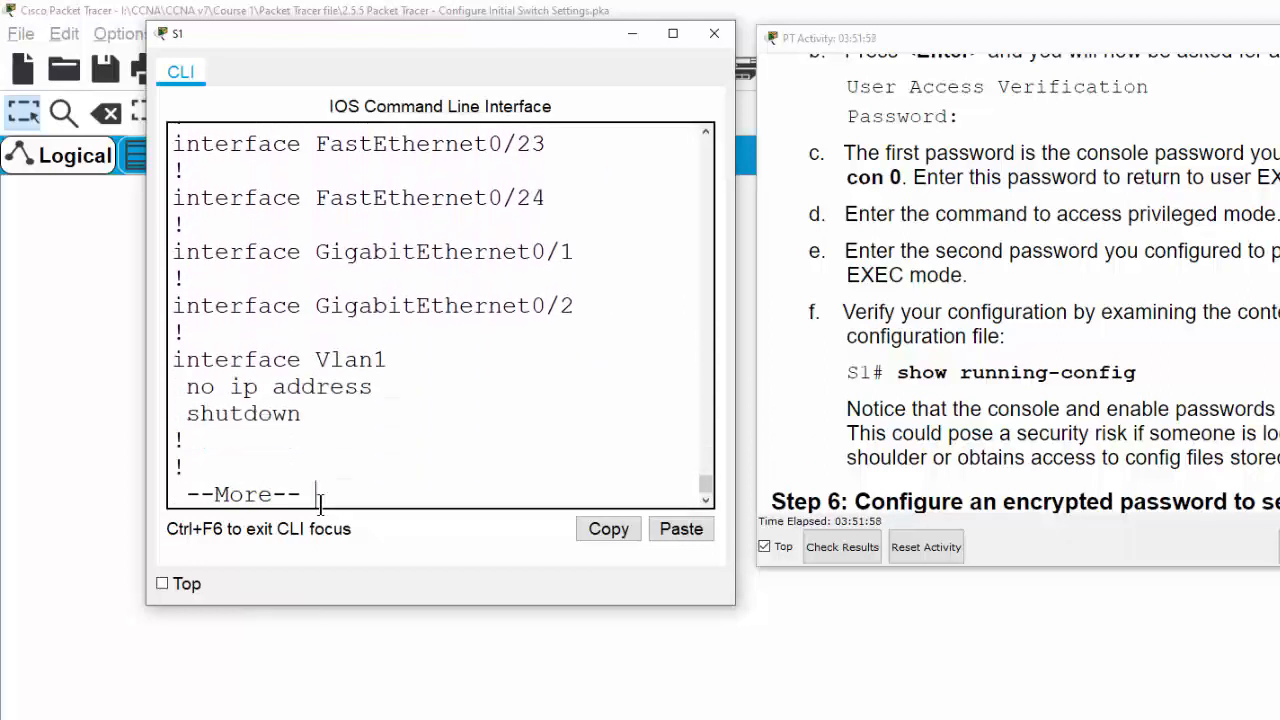
key("Return")
key("Return")
key("Return")
key("Return")
key("Return")
key("Return")
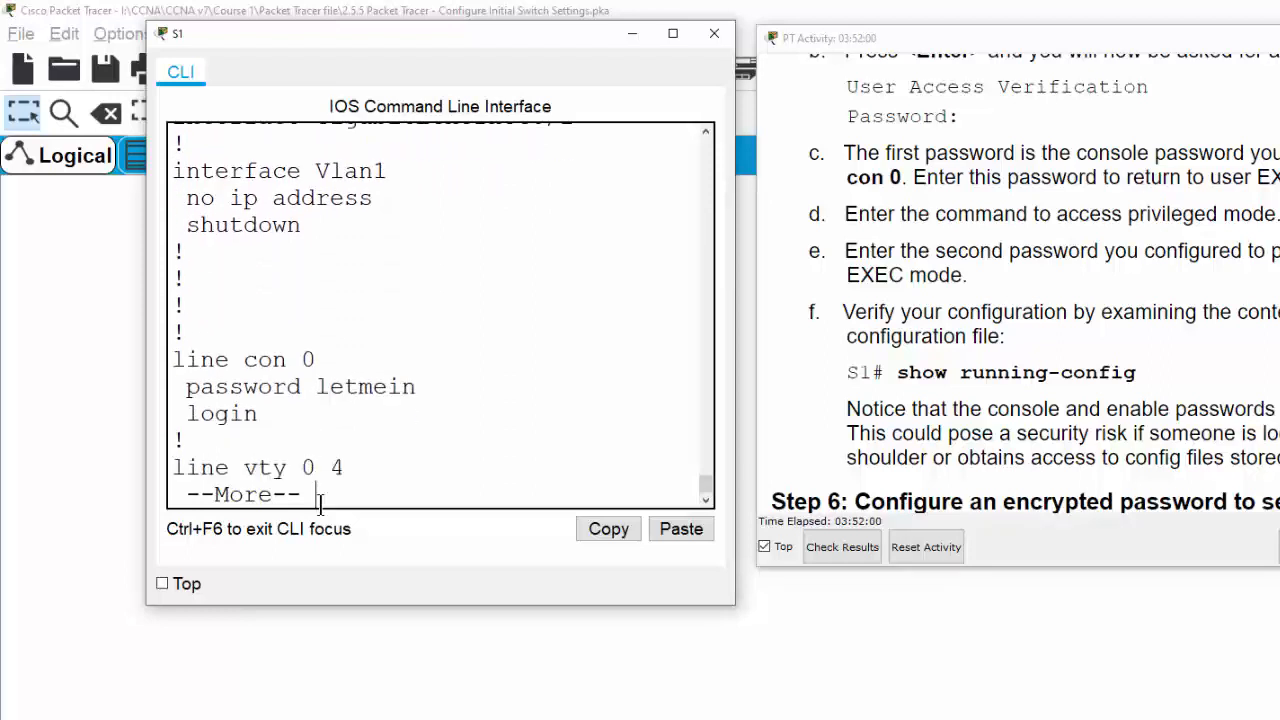
key("Return")
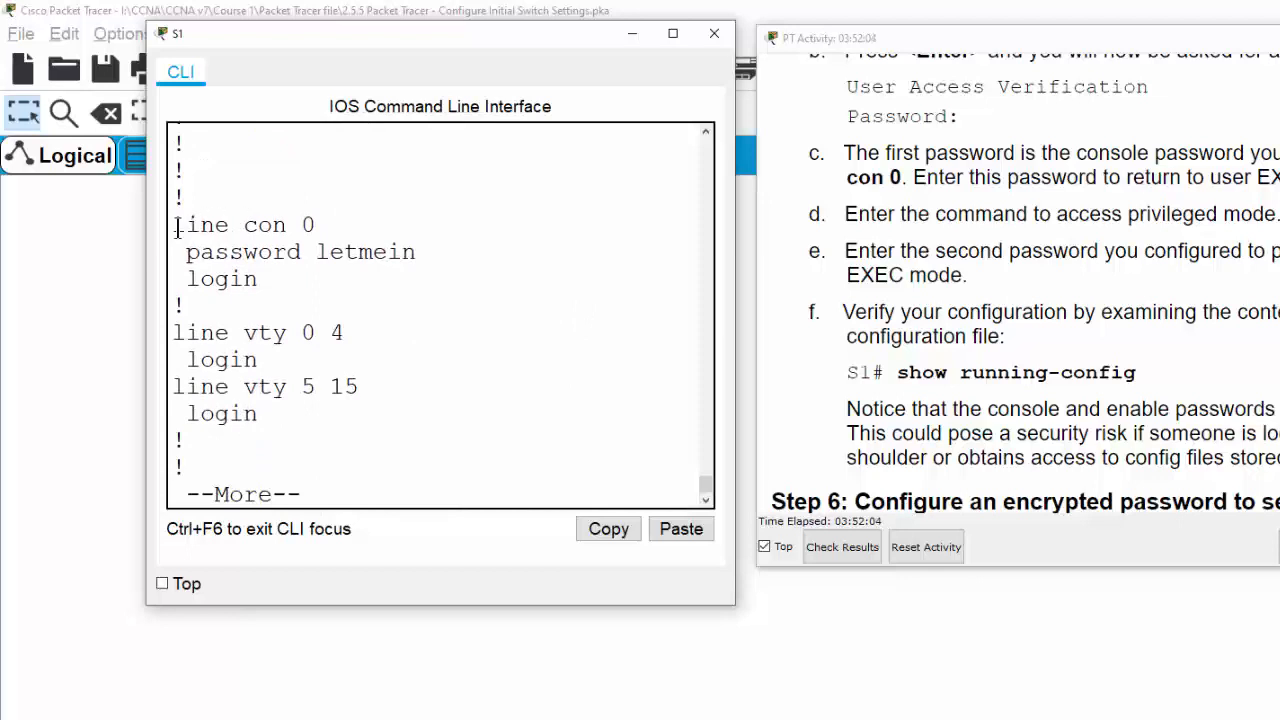
Highlight the line con 0 entry and its plain-text console password
left_click_drag(177, 225, 325, 244)
left_click(325, 244)
left_click_drag(188, 254, 416, 255)
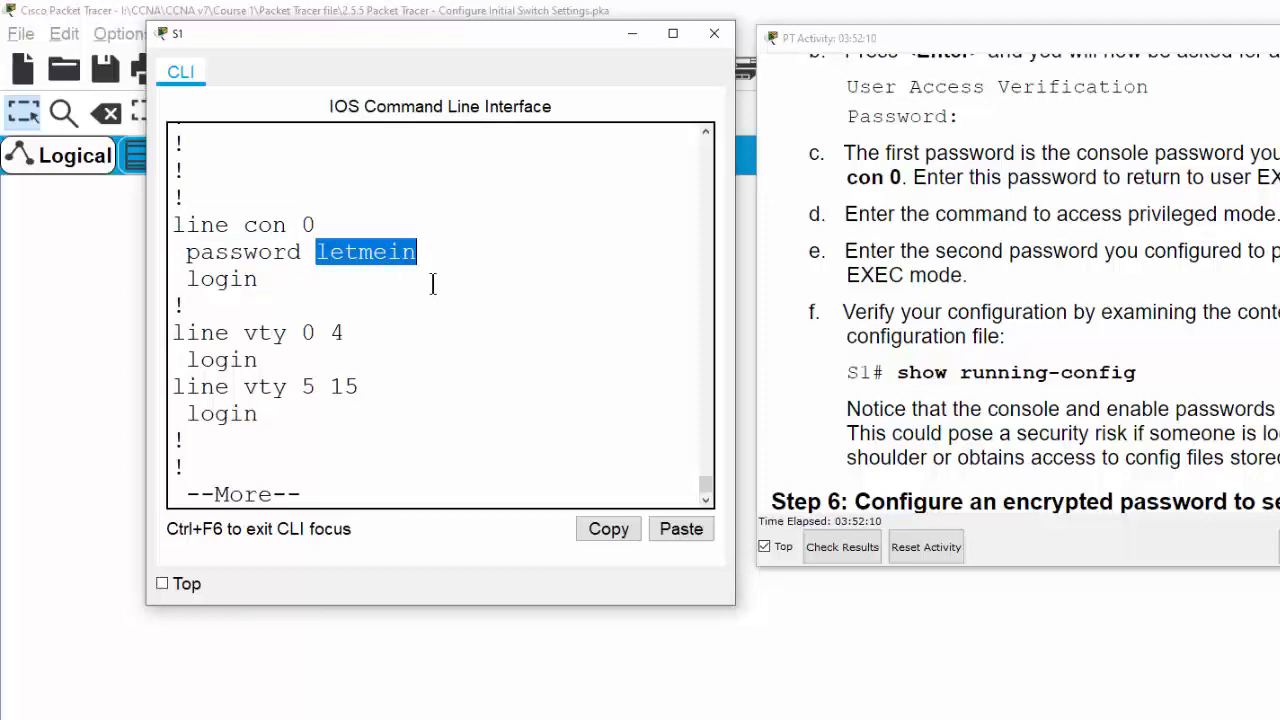
key("Return")
key("Return")
key("Return")
key("Return")
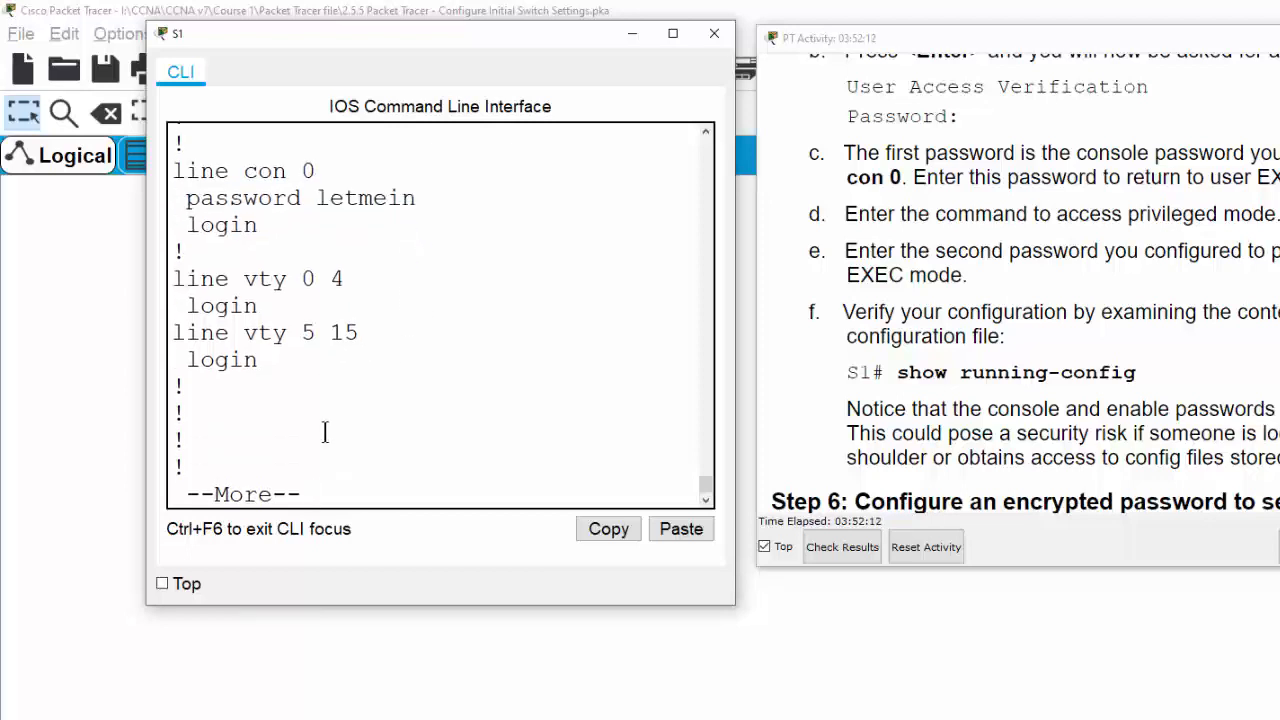
Scroll back and highlight the enable password line showing its plain-text value
scroll(325, 432, "up", 20)
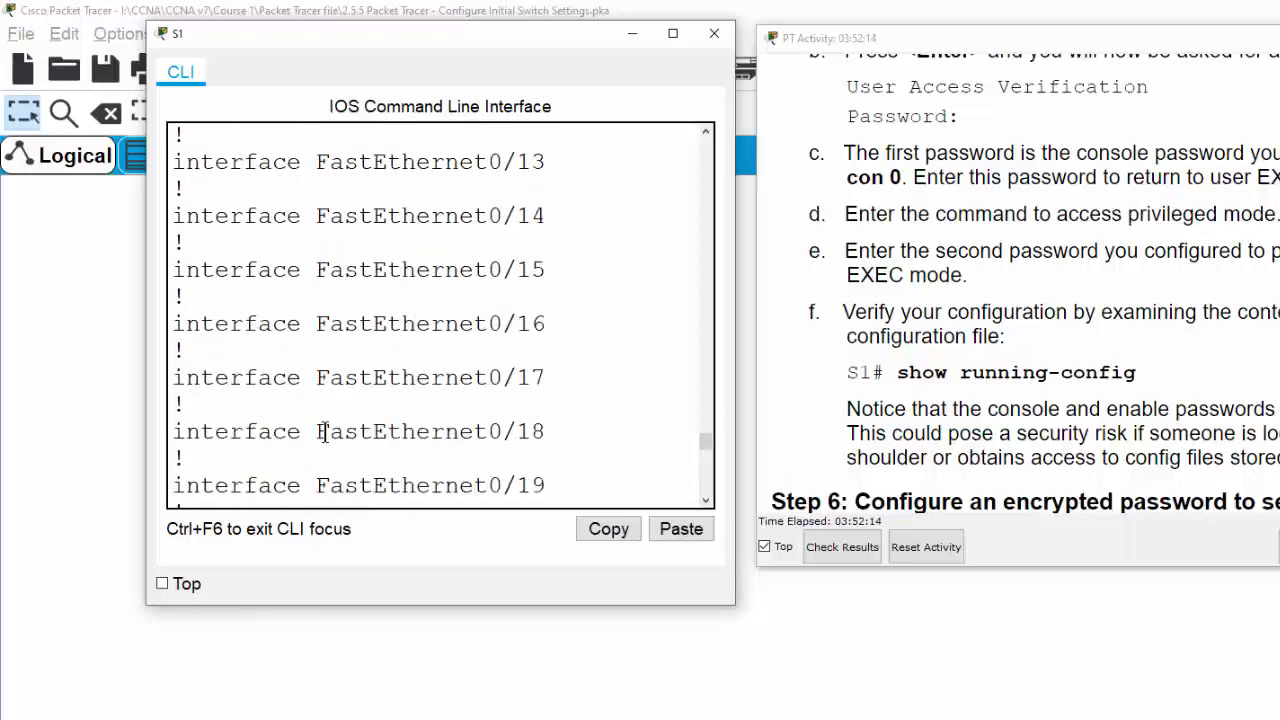
scroll(325, 432, "up", 3)
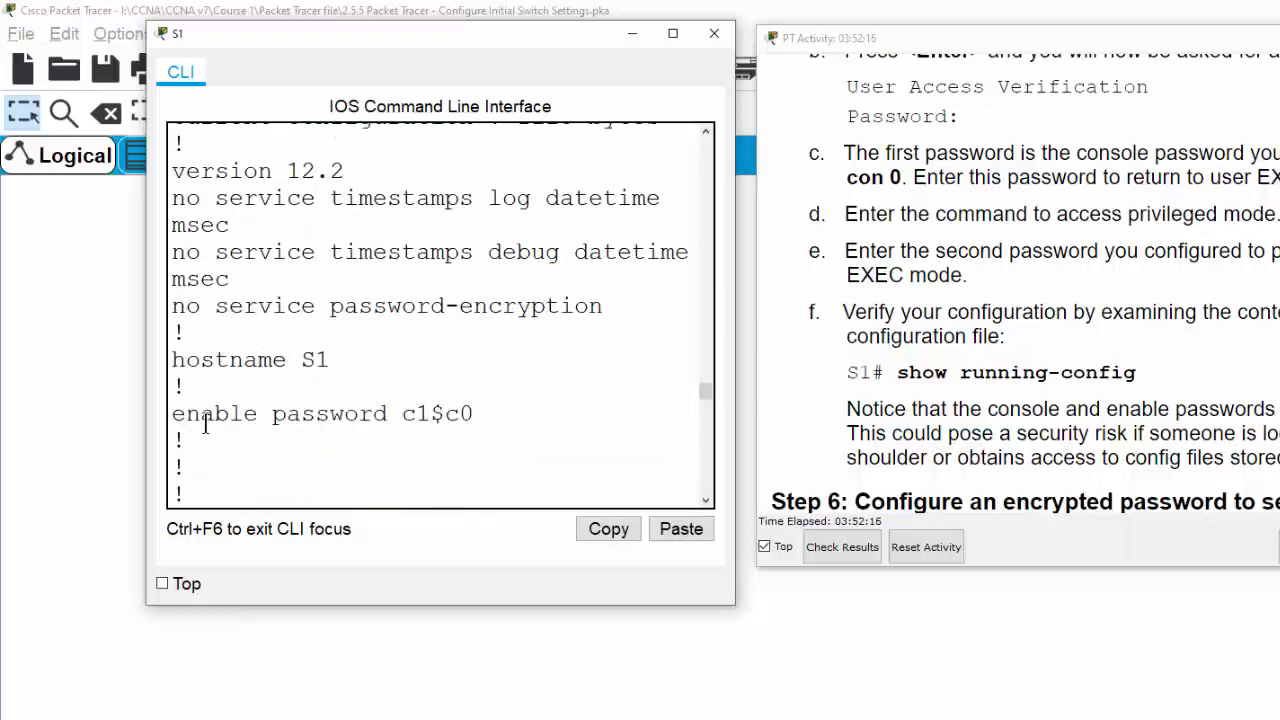
double_click(352, 416)
double_click(436, 414)
left_click(370, 418)
left_click_drag(482, 413, 402, 414)
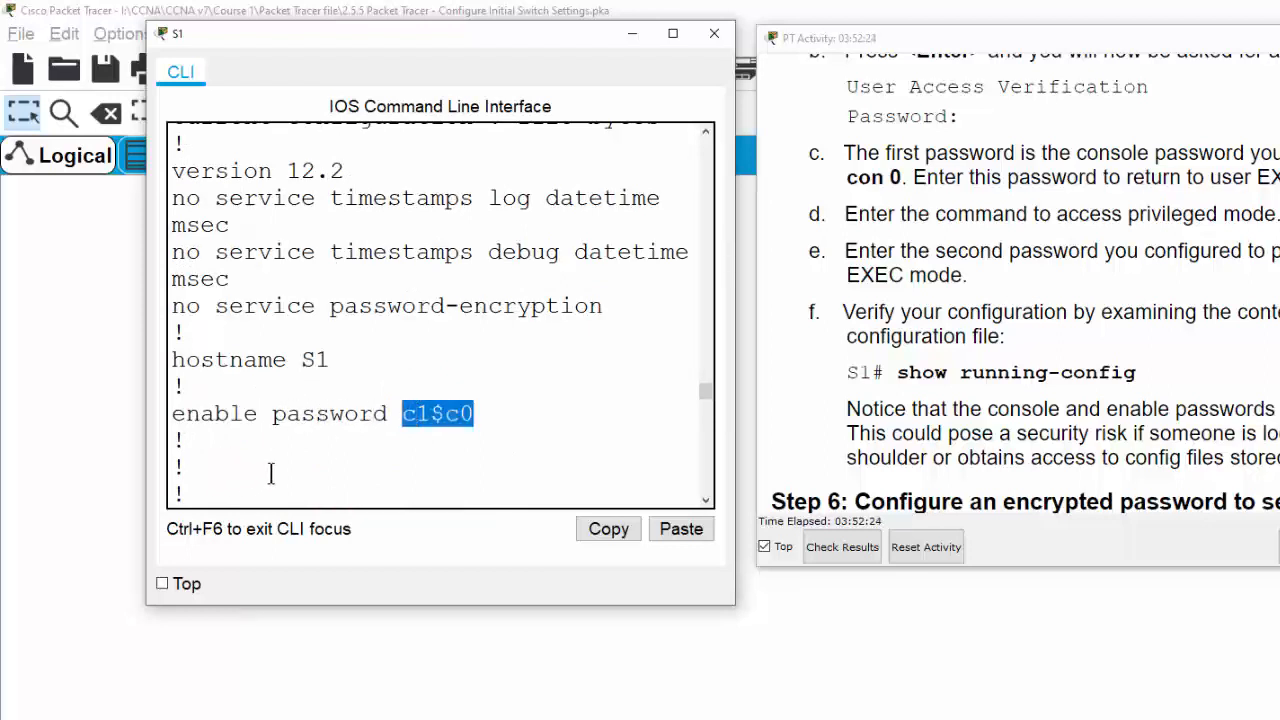
left_click(505, 418)
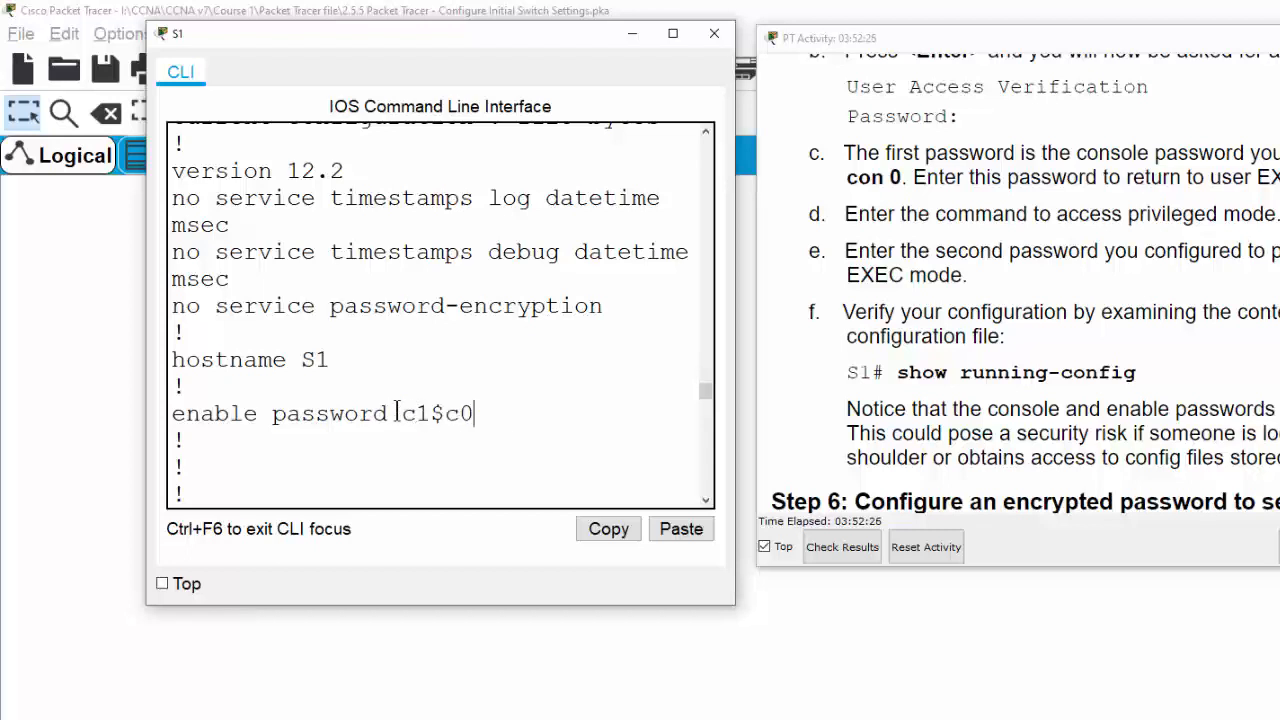
double_click(436, 413)
left_click(548, 459)
Scroll to the end of the listing and return to the S1# prompt
scroll(501, 498, "down", 2)
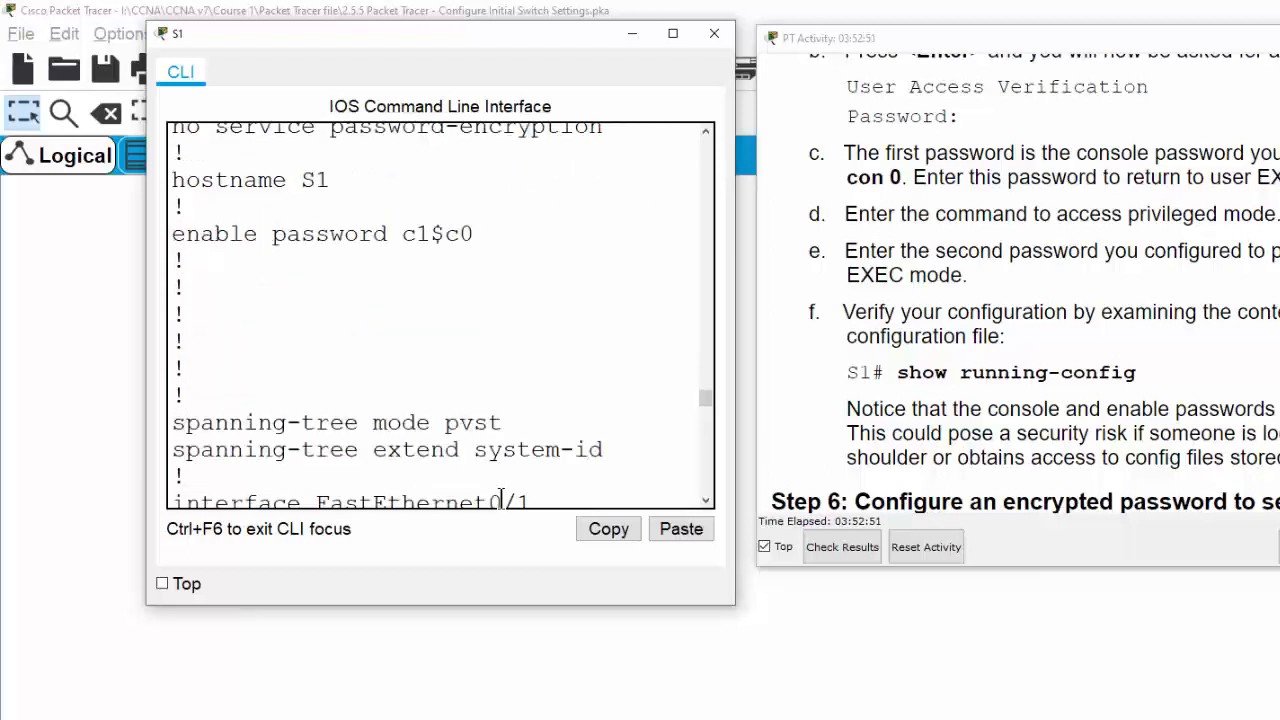
scroll(440, 450, "down", 2)
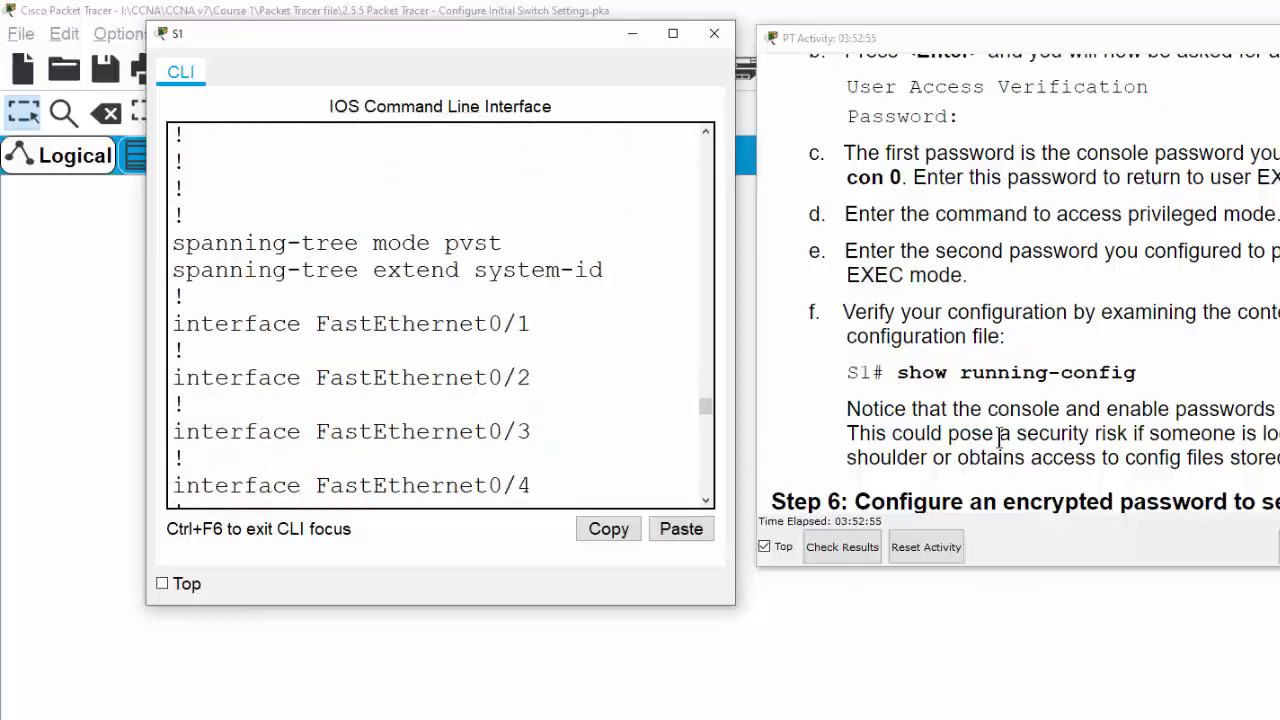
scroll(1000, 438, "down", 1)
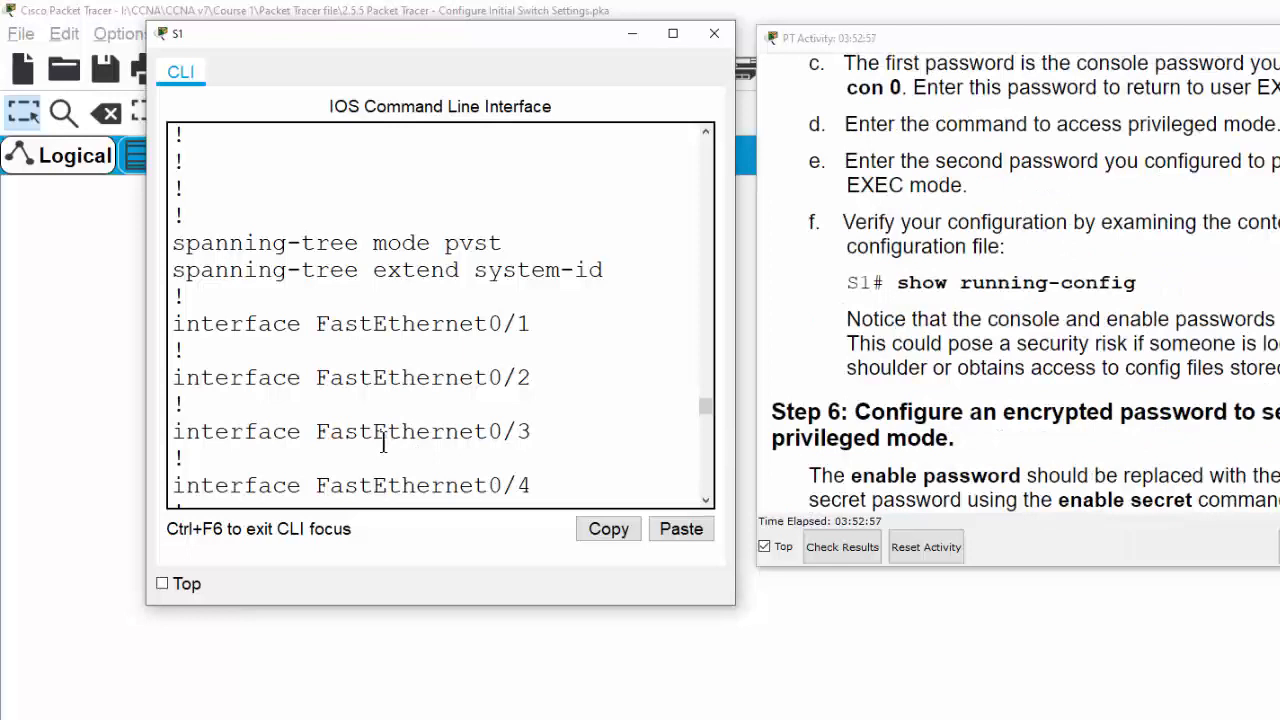
scroll(383, 443, "down", 18)
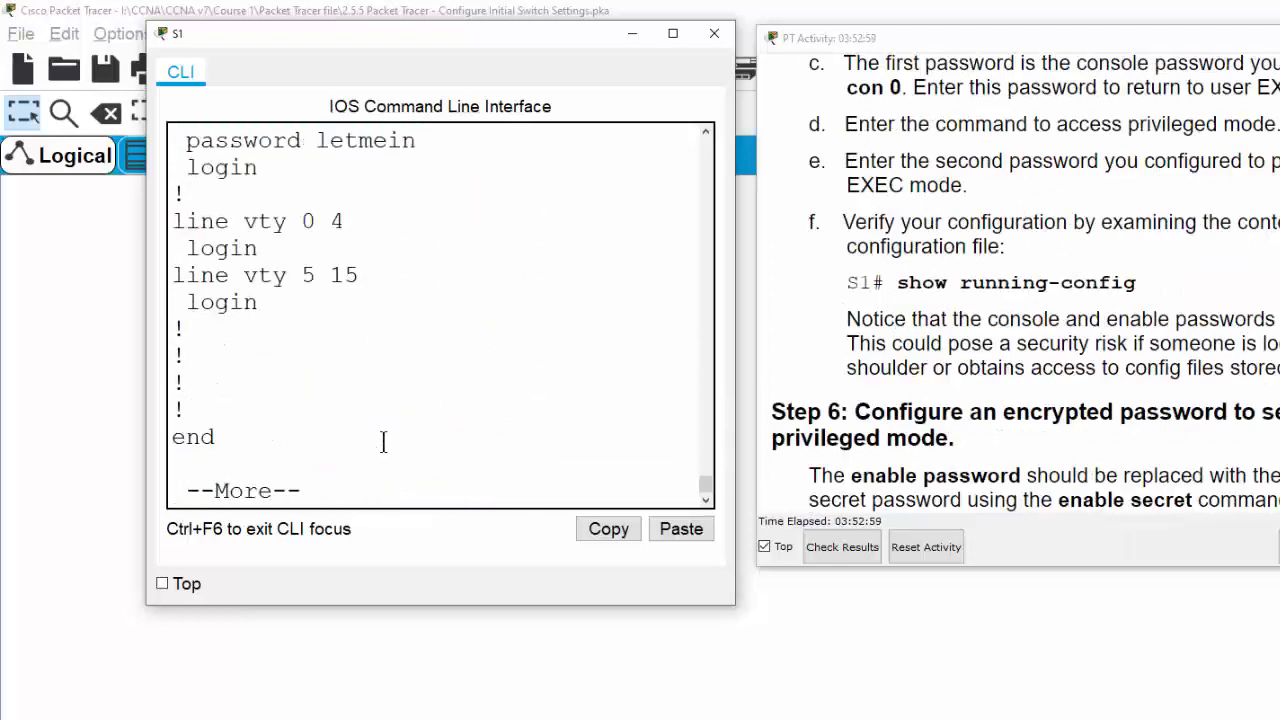
key("space")
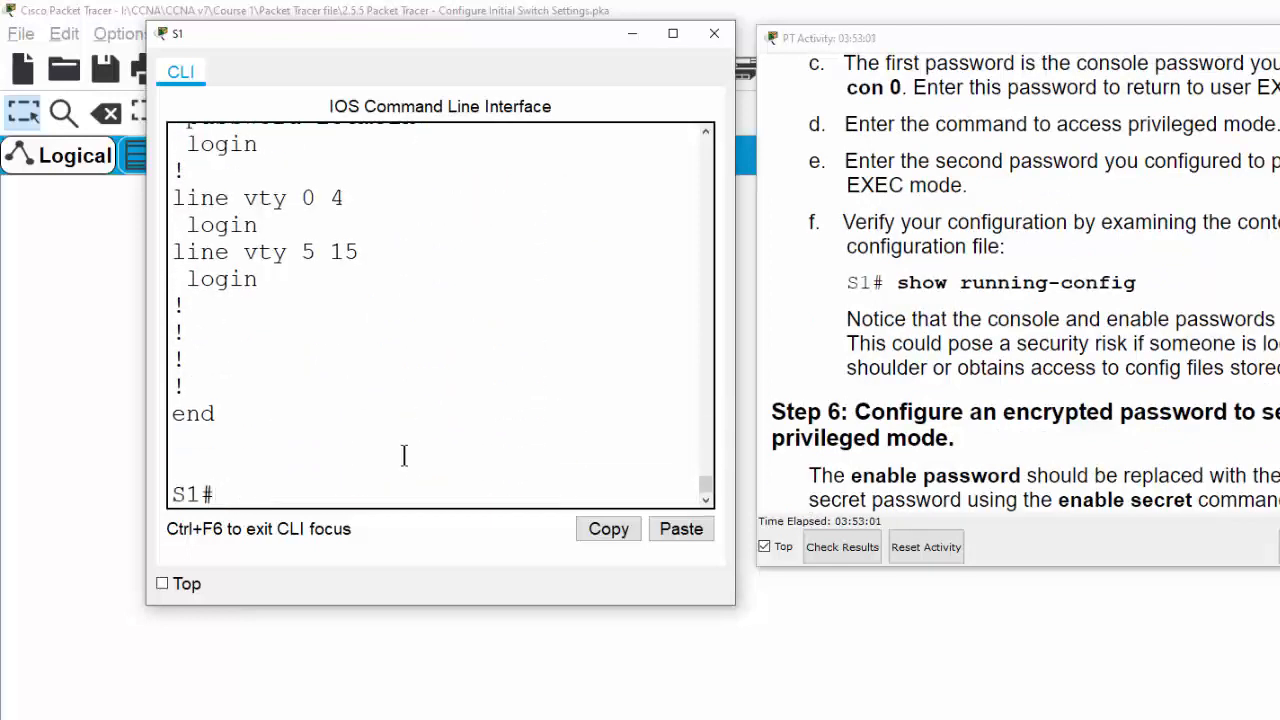
From global configuration mode, set an enable secret using the lab's secret password
type("conf t")
key("Return")
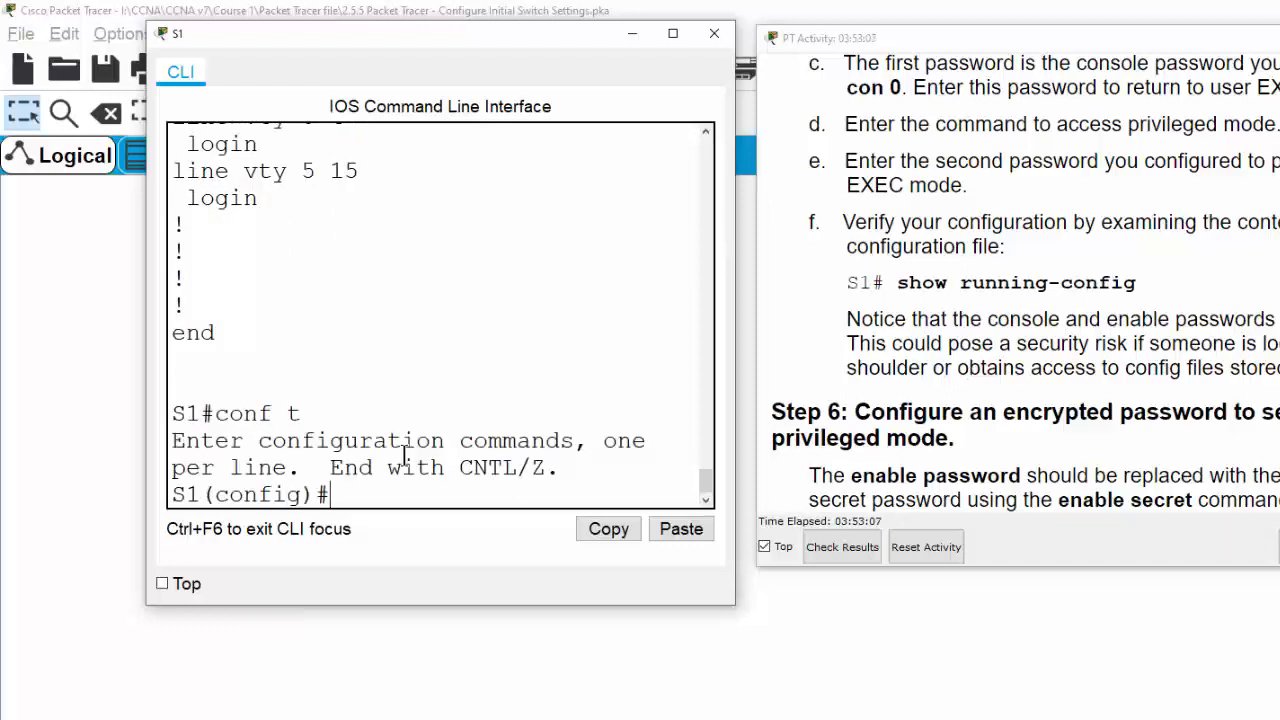
type("enable")
type("se")
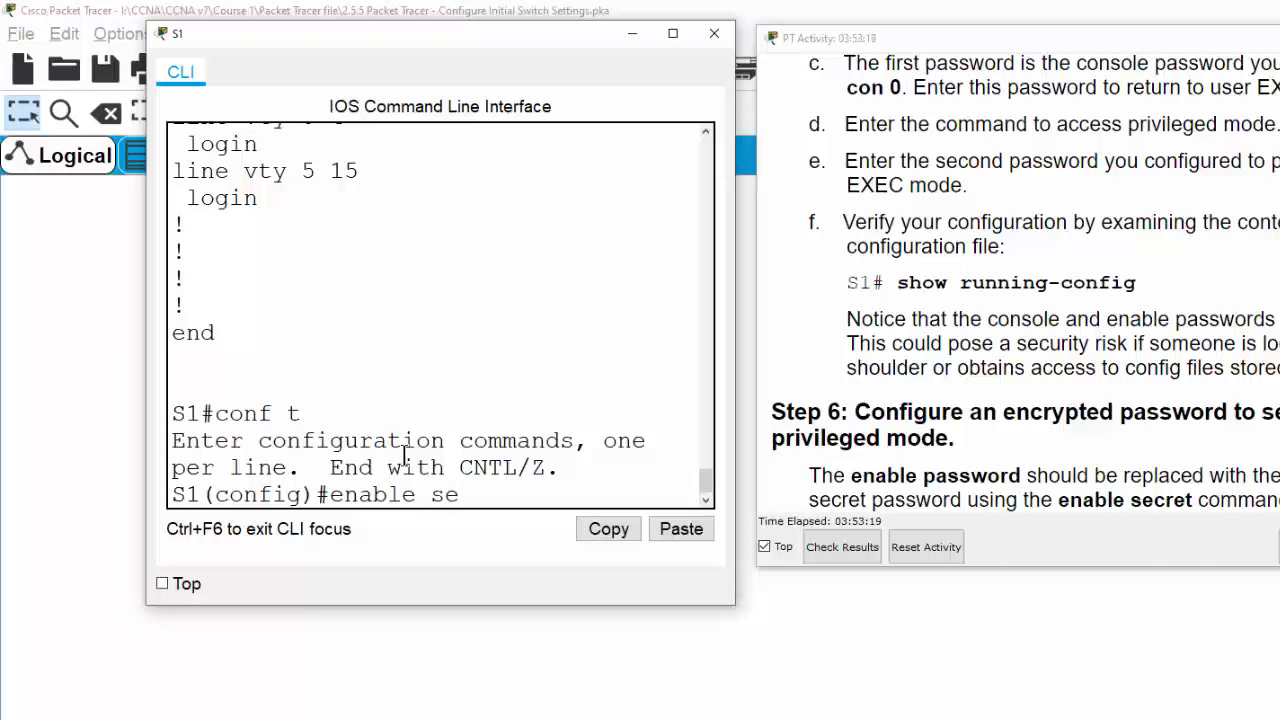
type("cret")
scroll(1138, 413, "down", 3)
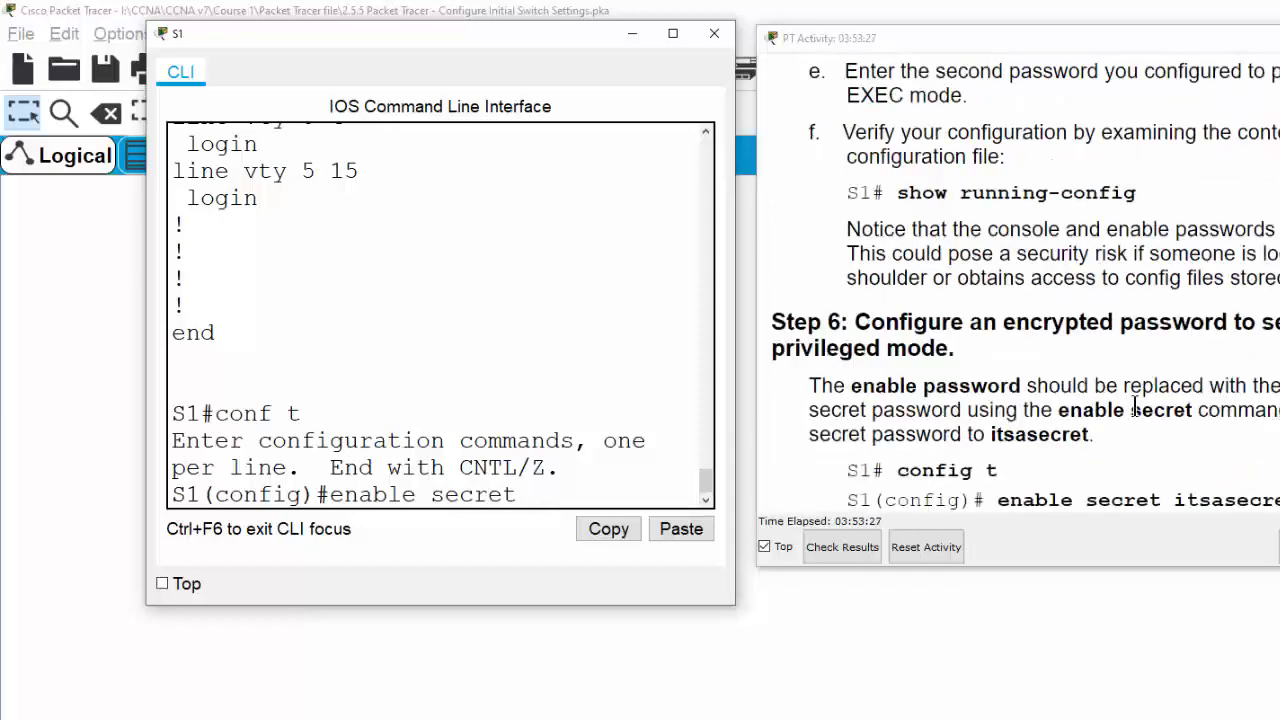
type("it")
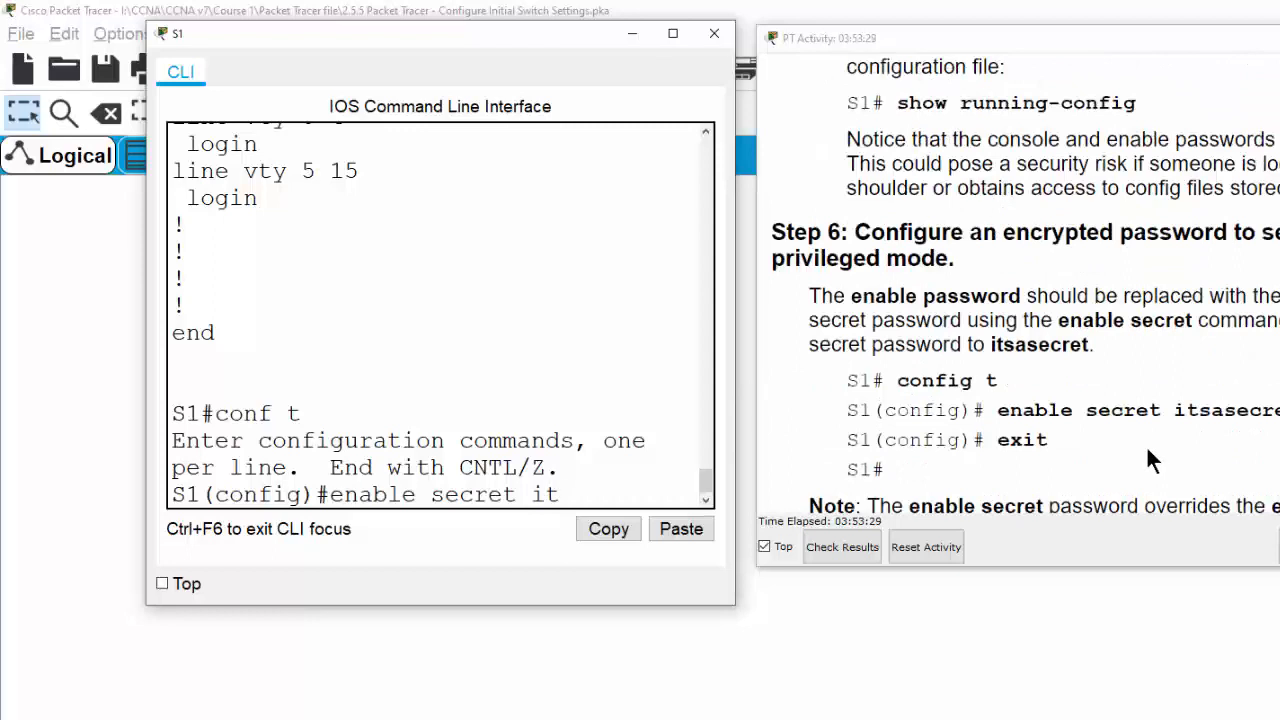
type("sasecre")
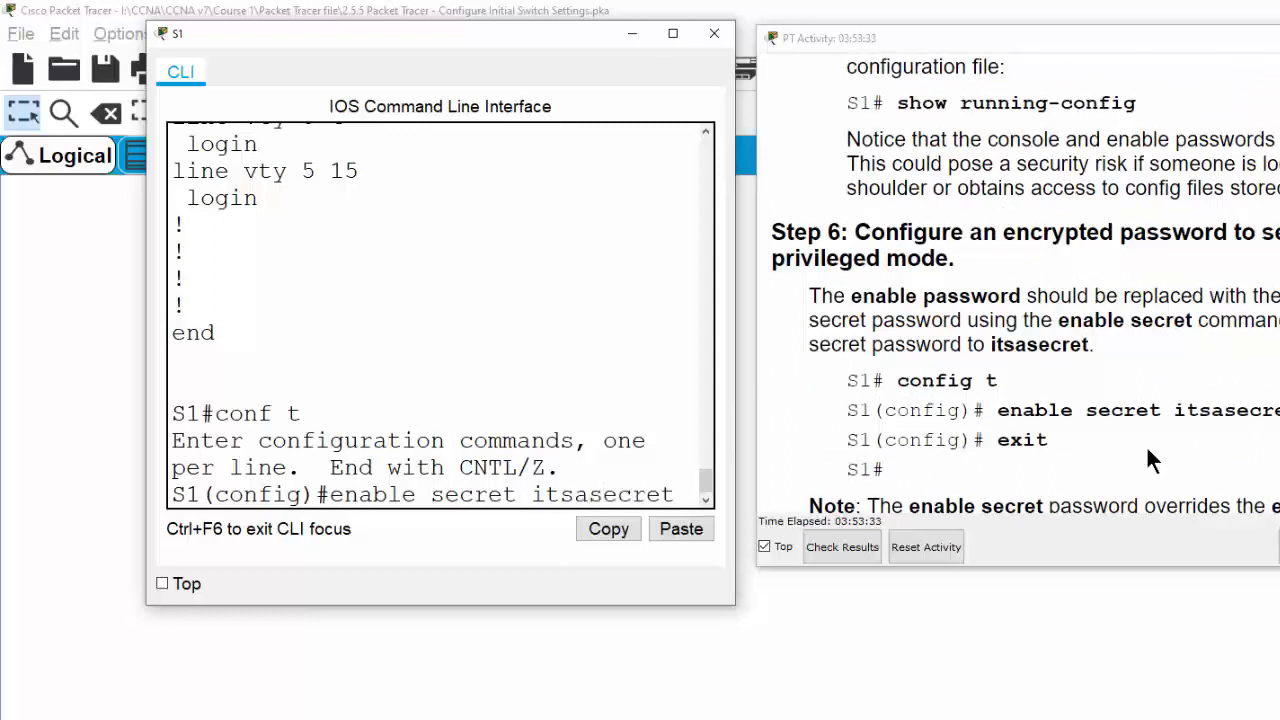
type("t")
key("Return")
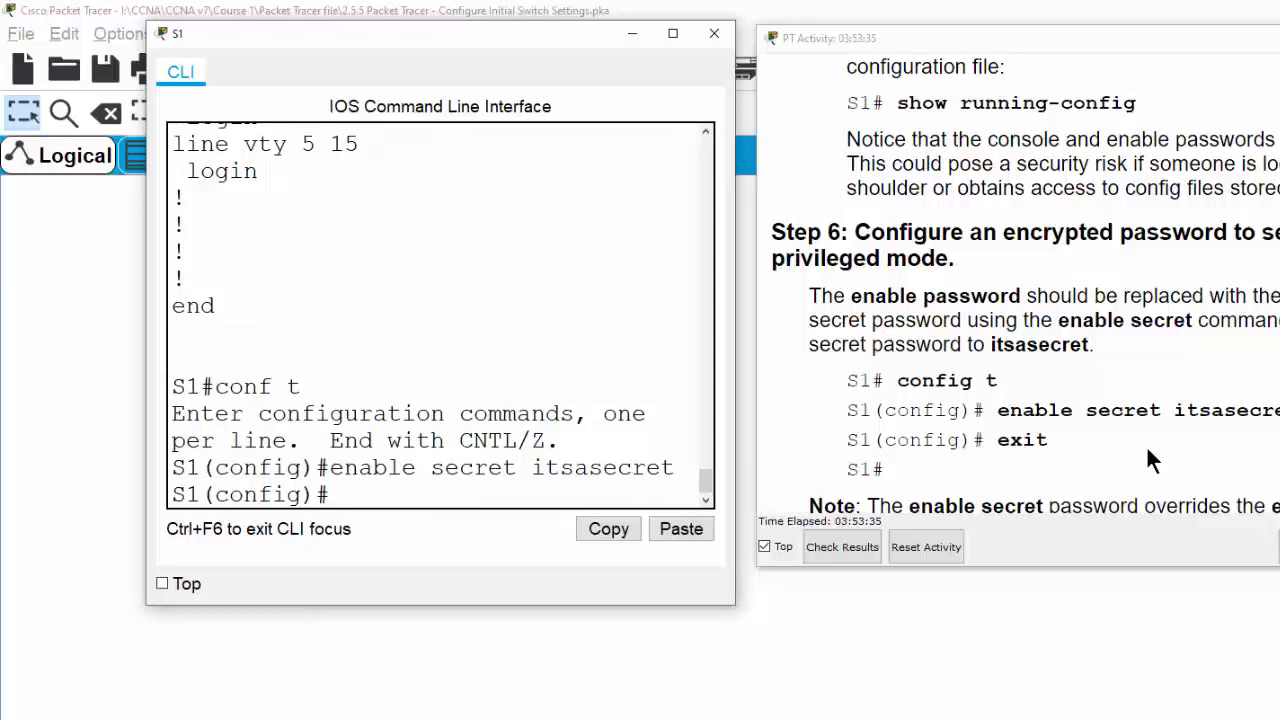
key("Return")
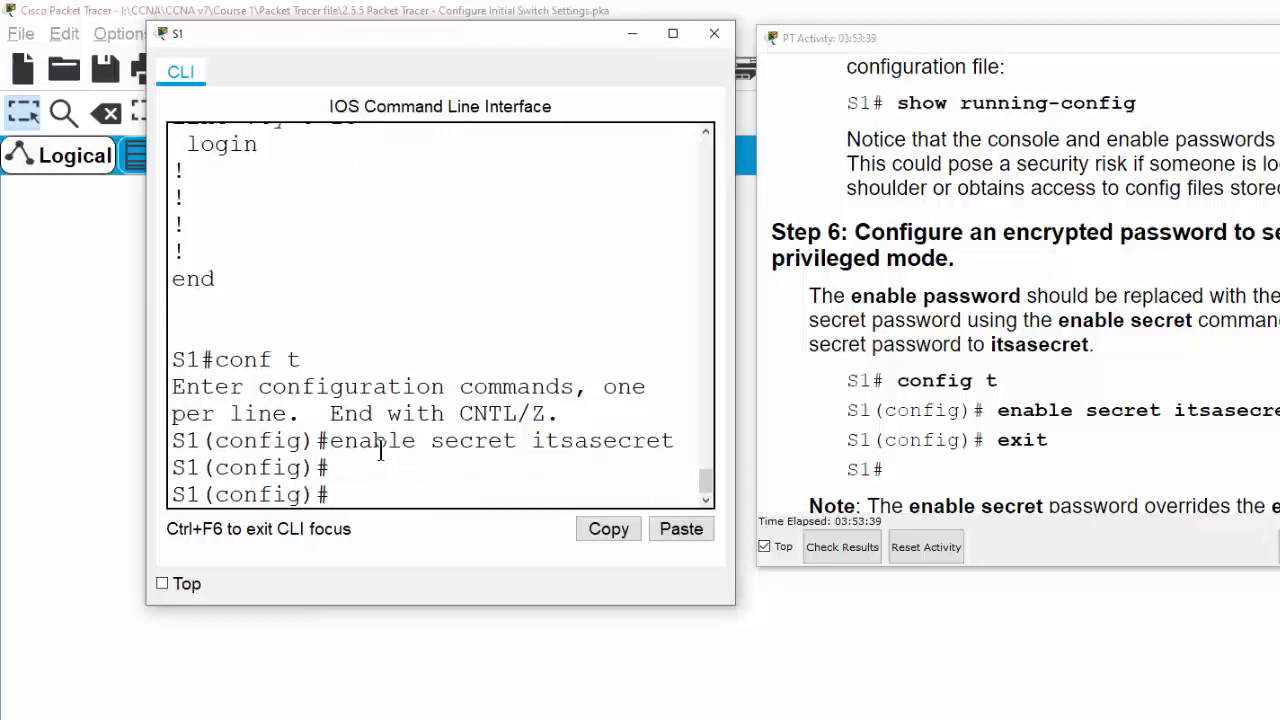
Highlight the entered enable secret command line to point it out
left_click_drag(341, 441, 603, 443)
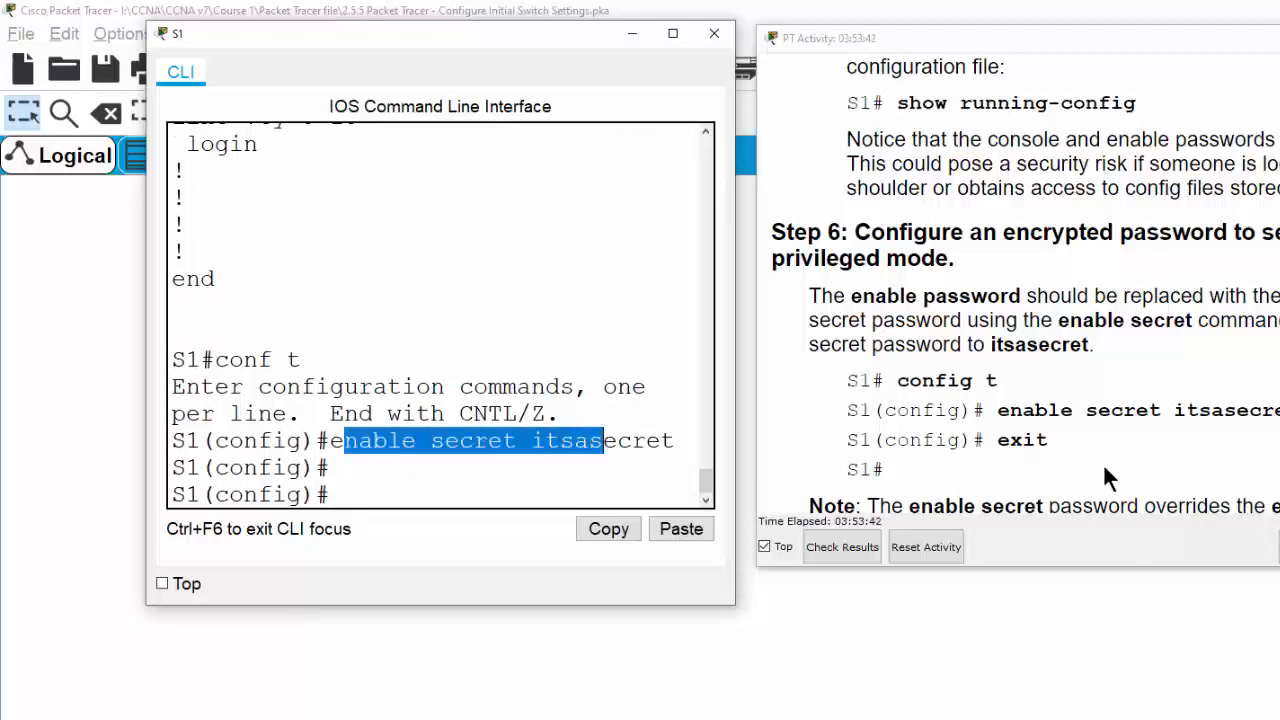
triple_click(473, 443)
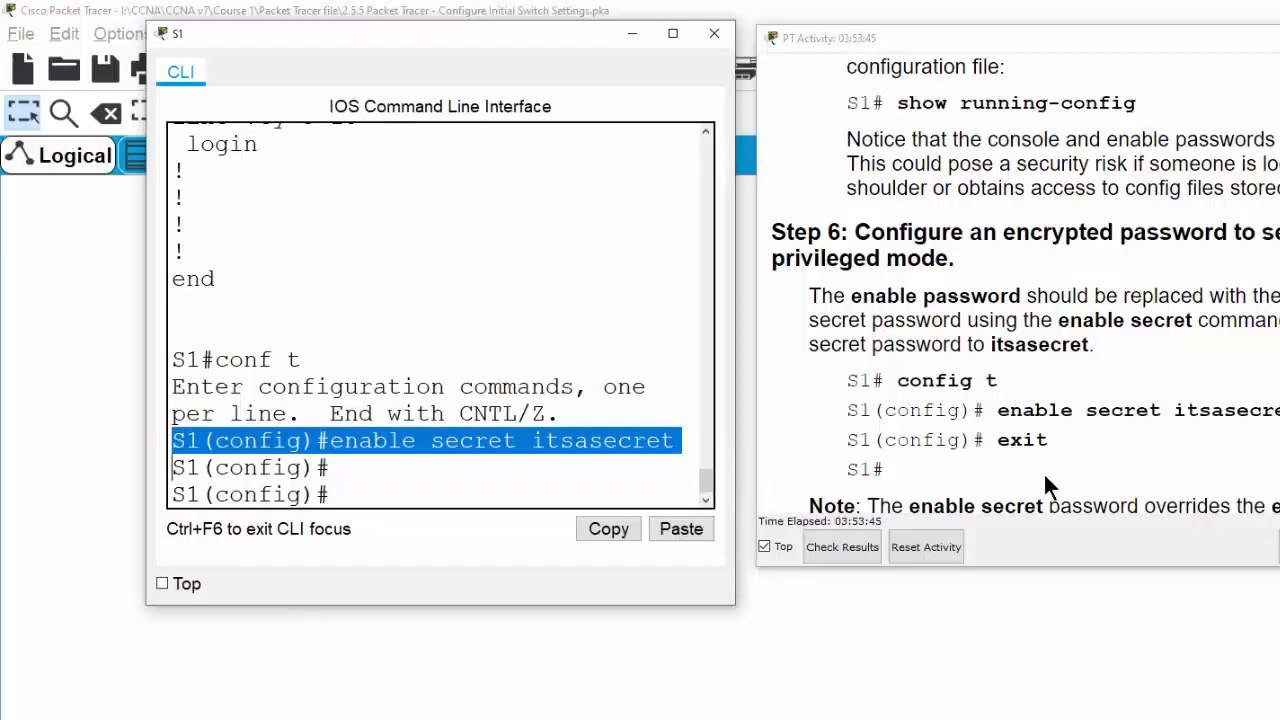
scroll(1101, 476, "down", 1)
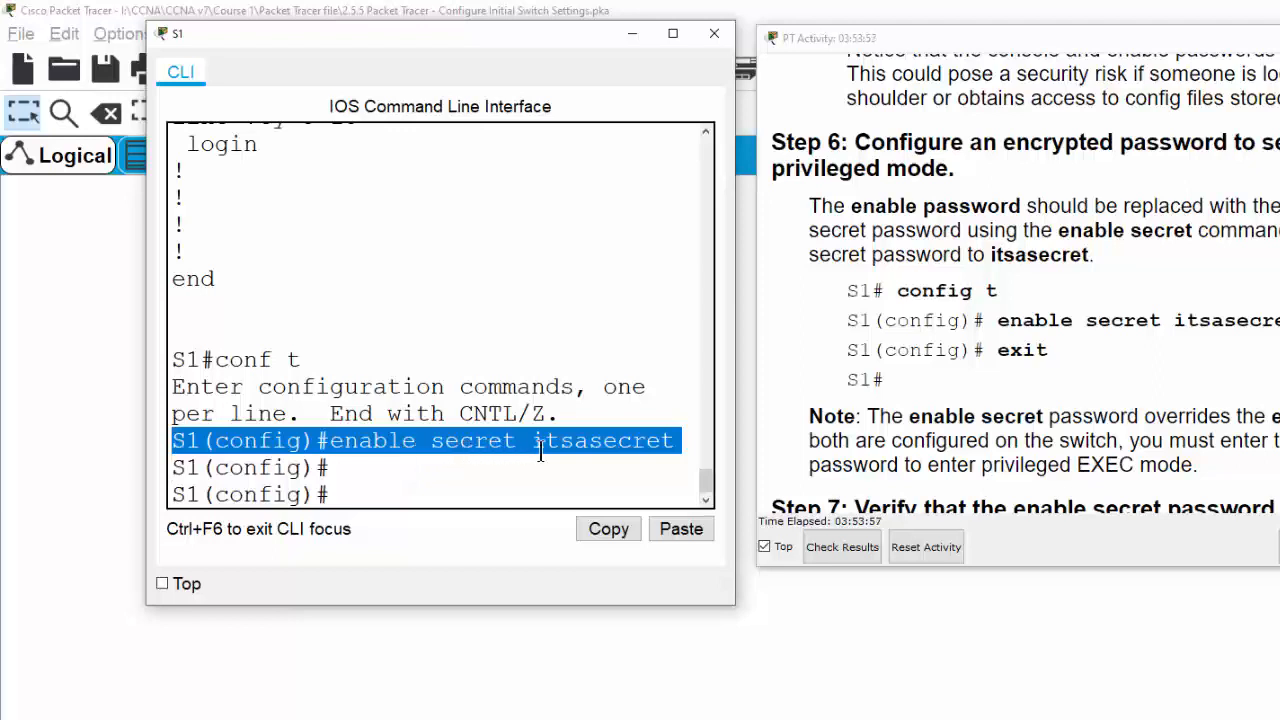
left_click(429, 494)
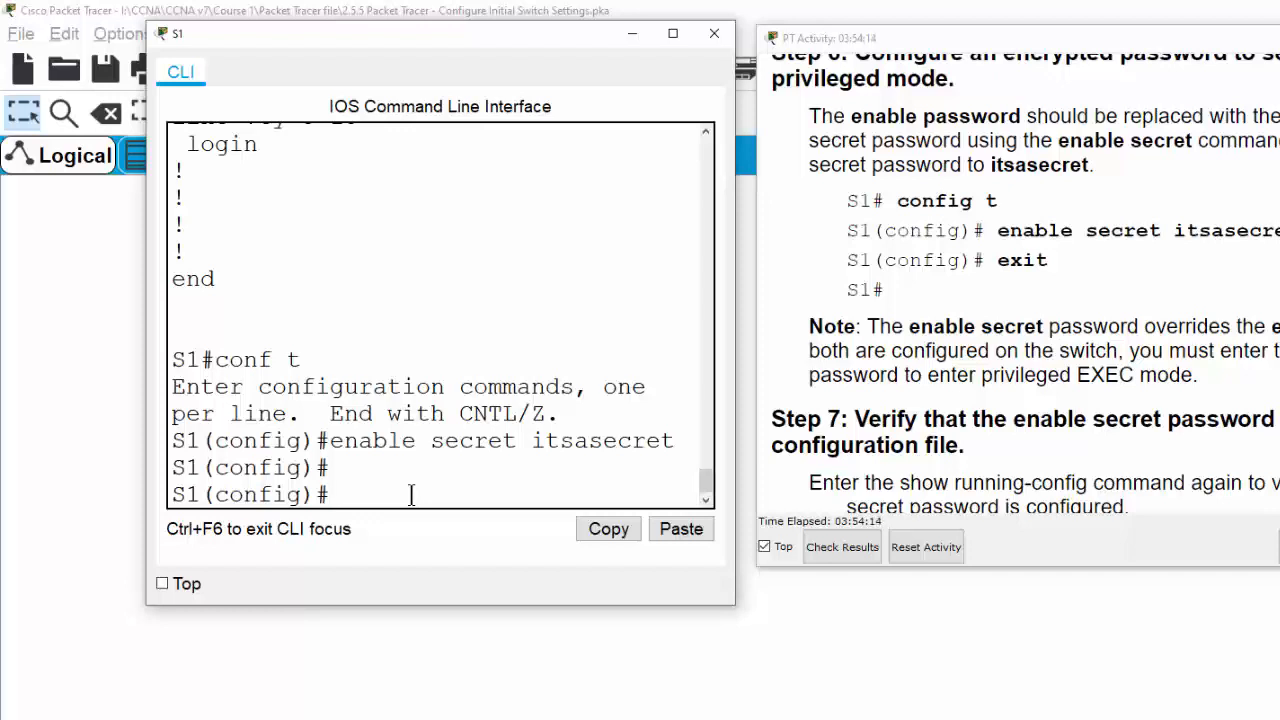
Exit configuration mode and list the running configuration with show running-config
type("exit")
key("Return")
type("sho")
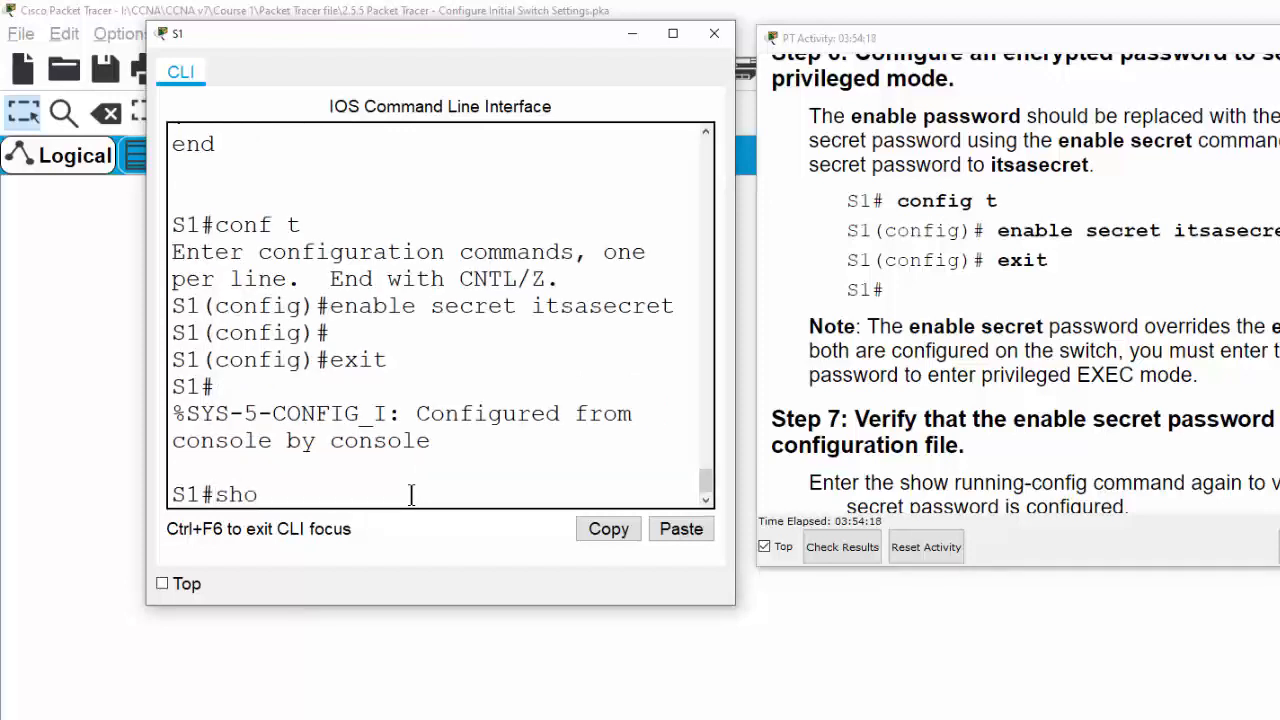
type("w run")
key("Tab")
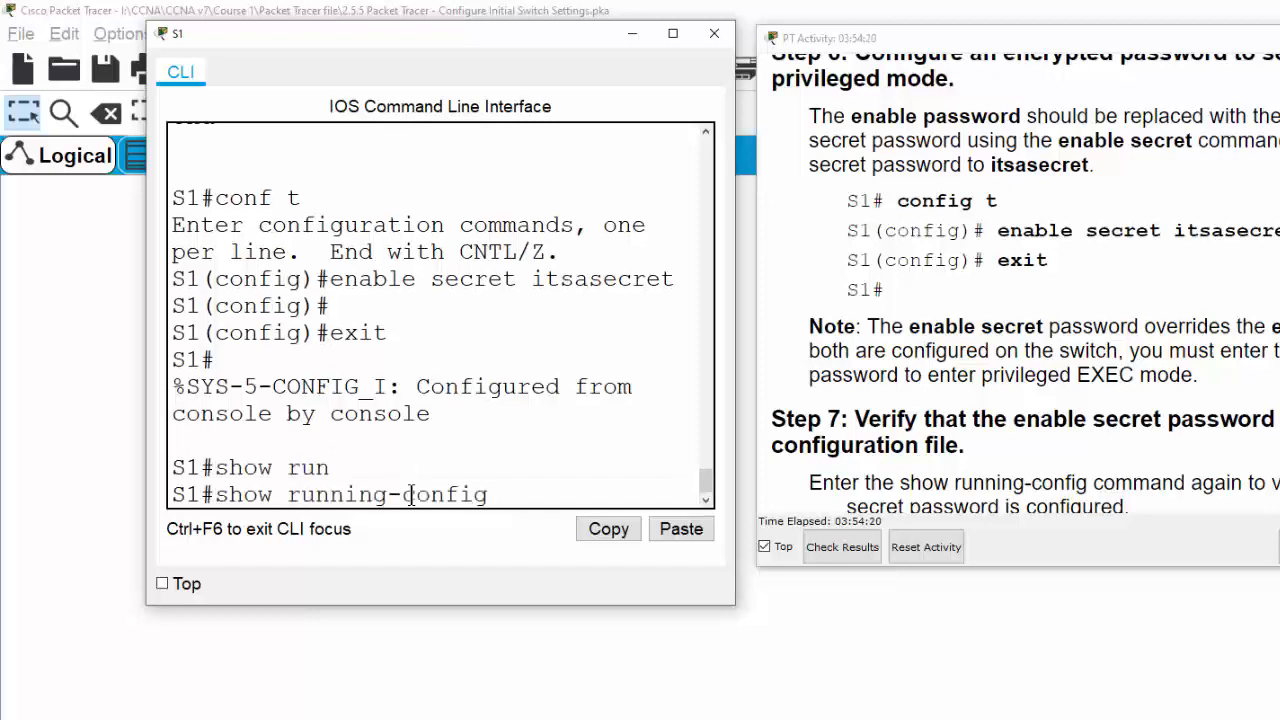
key("Return")
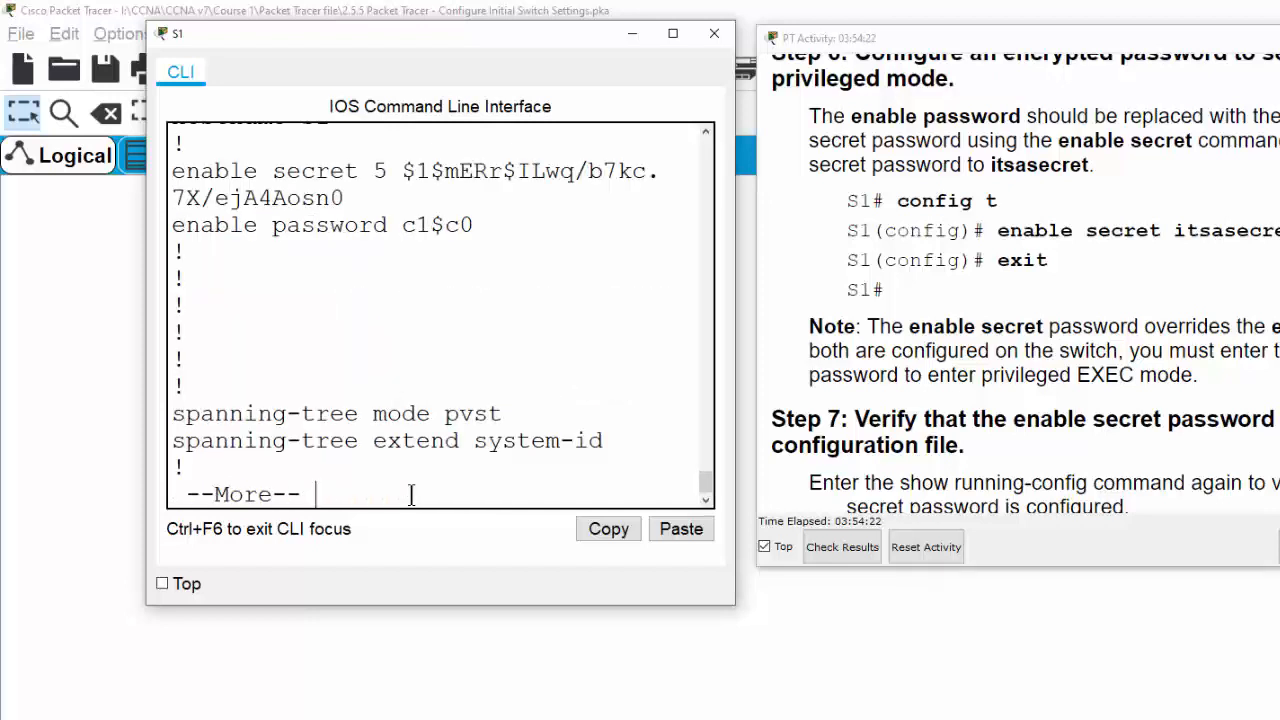
scroll(318, 308, "up", 1)
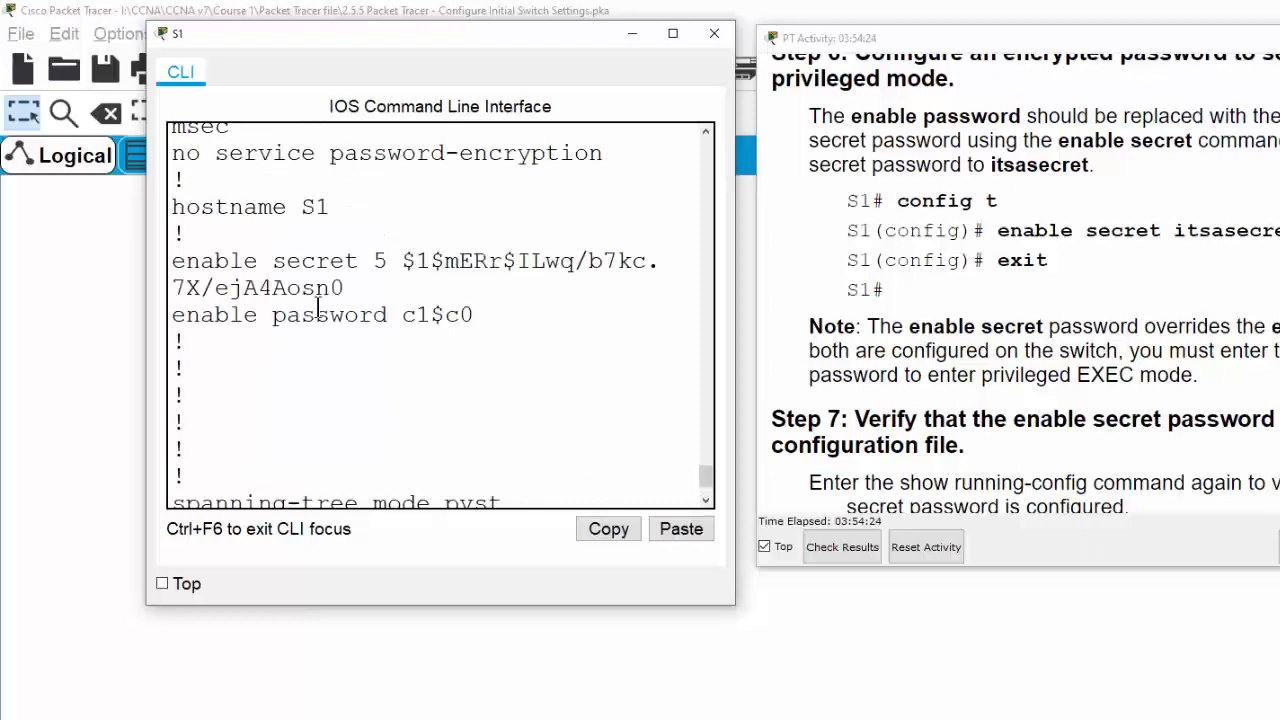
scroll(318, 308, "up", 1)
Highlight the enable secret line showing encryption type 5 and its hashed value
left_click_drag(172, 350, 377, 354)
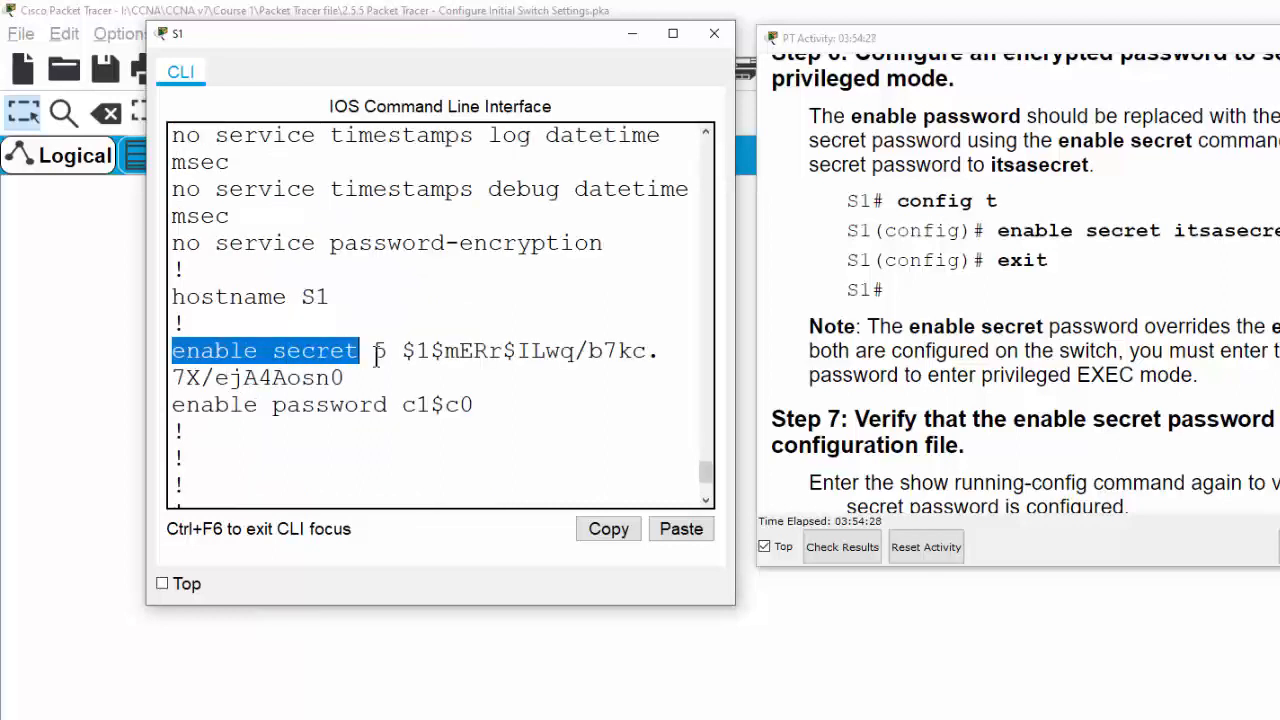
double_click(379, 353)
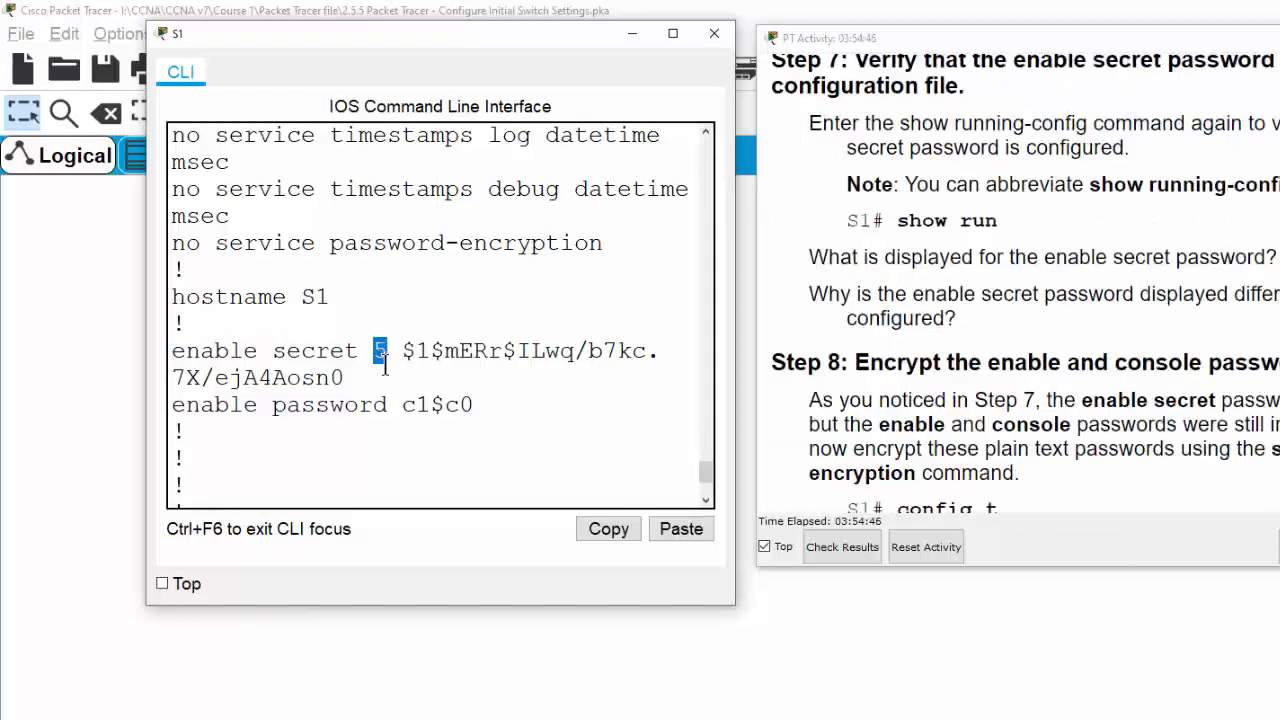
left_click_drag(402, 352, 626, 366)
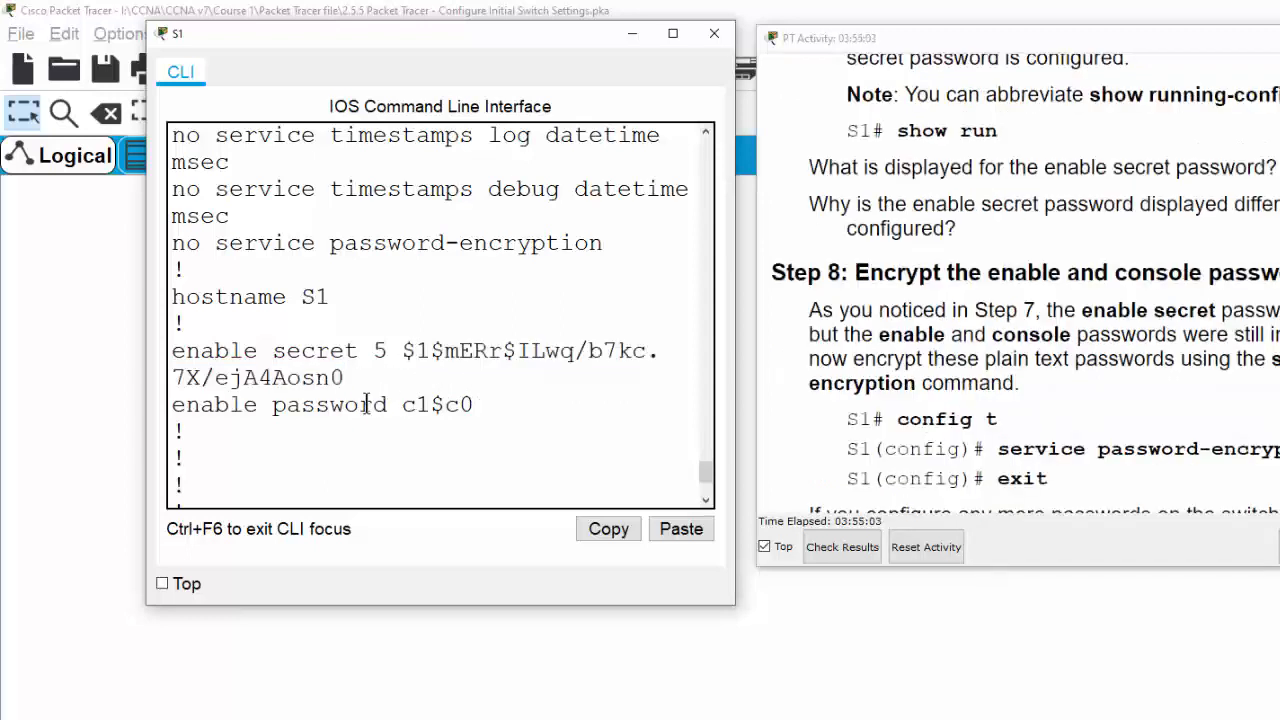
left_click(367, 404)
Highlight the enable password line whose value is still plain text
left_click_drag(172, 404, 300, 405)
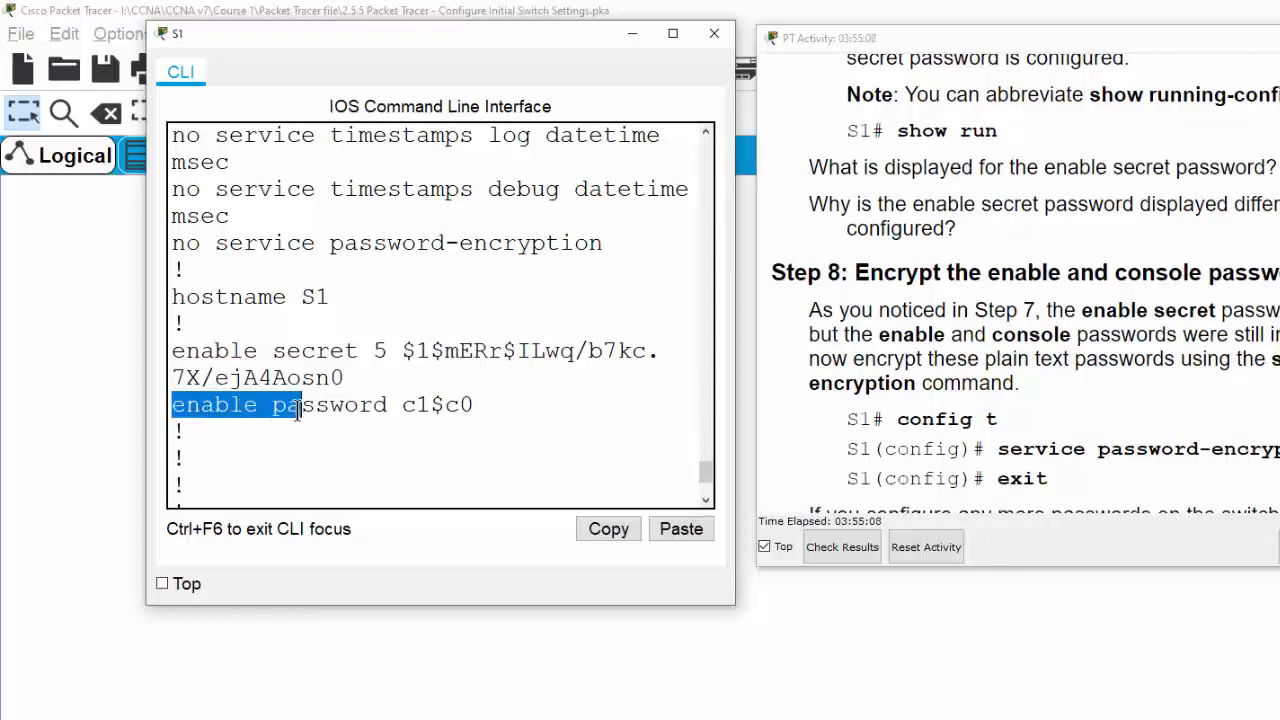
double_click(363, 405)
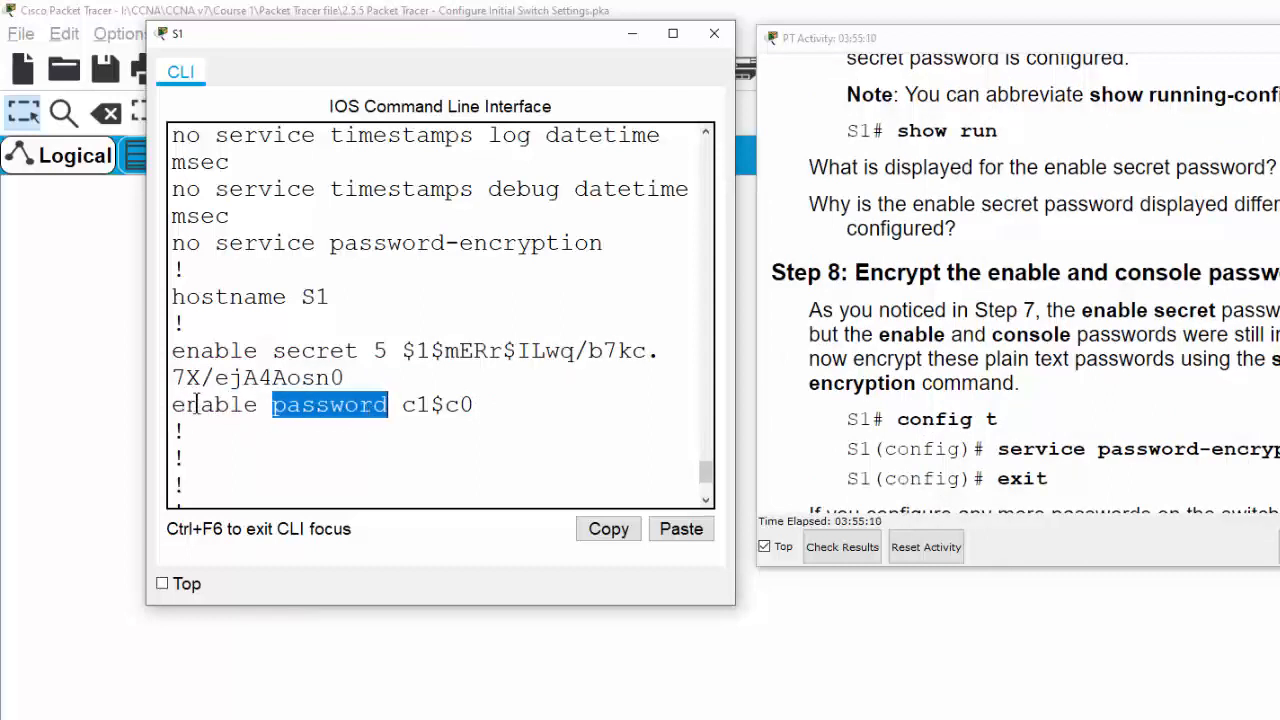
left_click_drag(429, 405, 401, 405)
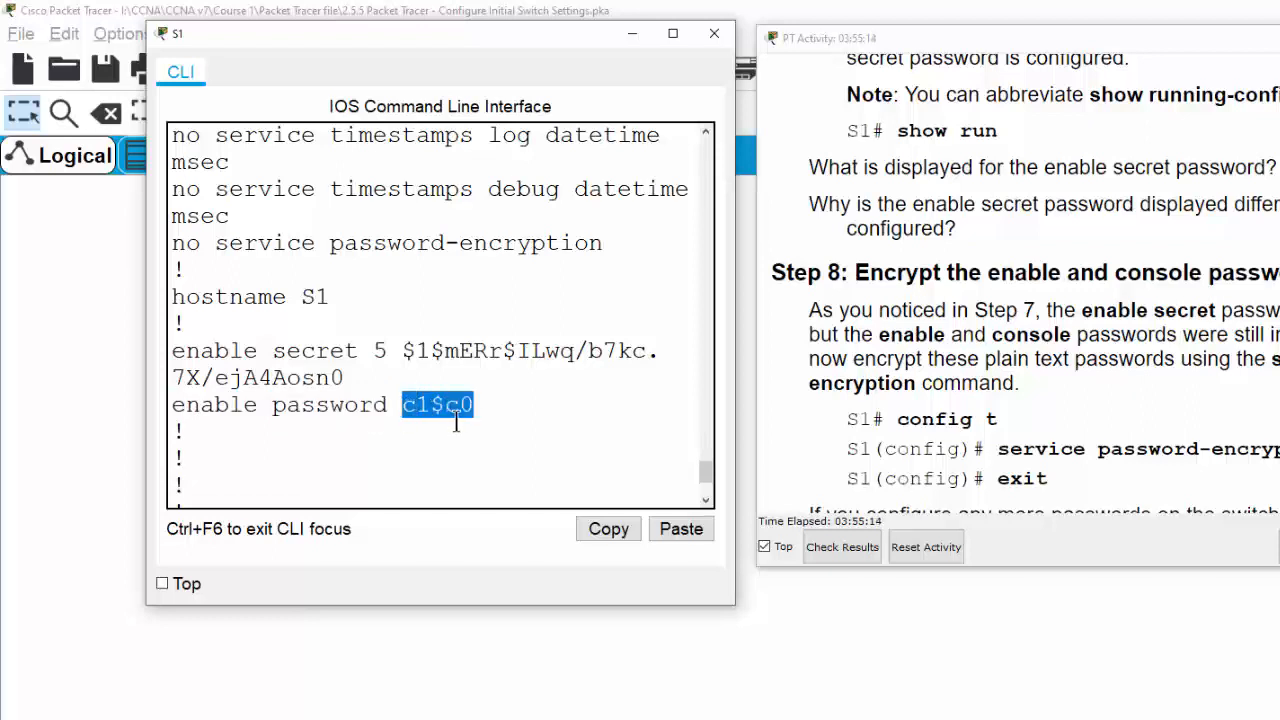
left_click(482, 404)
left_click_drag(482, 404, 401, 405)
scroll(424, 444, "down", 3)
left_click(408, 474)
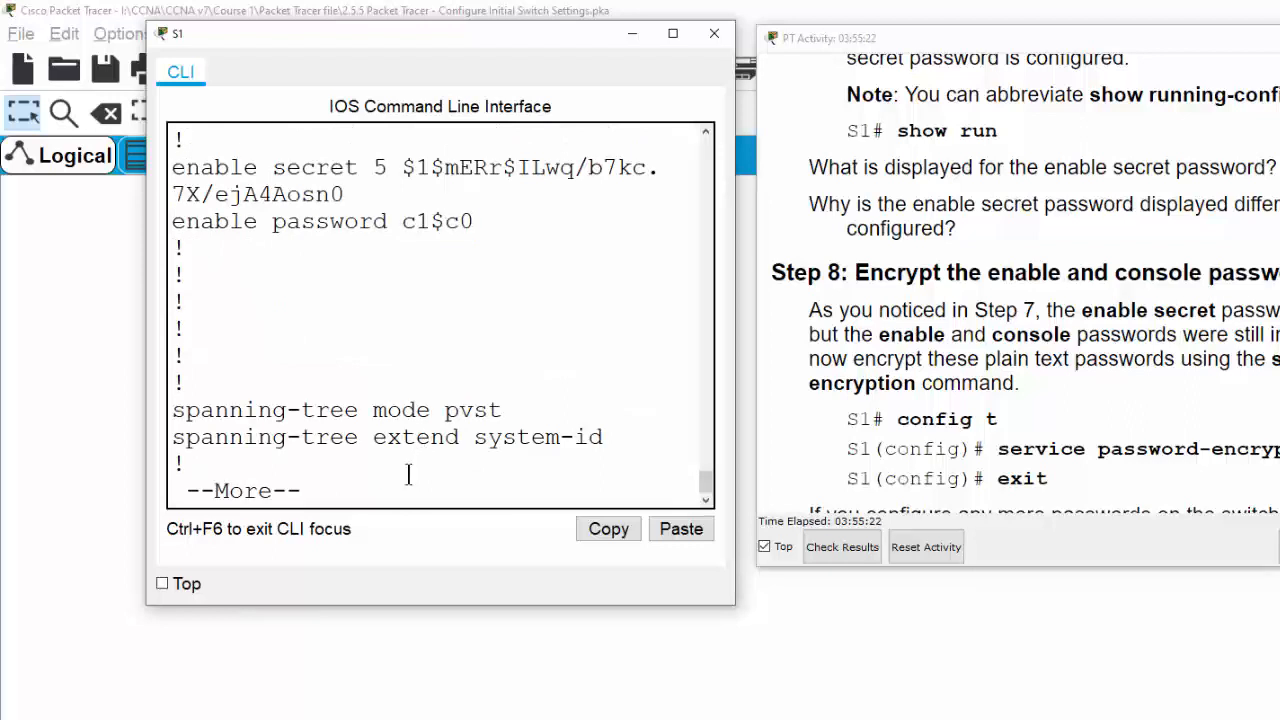
Page further through the configuration, quit the listing and type conf t
key("Return")
key("Return")
key("Return")
key("Return")
key("Return")
key("Return")
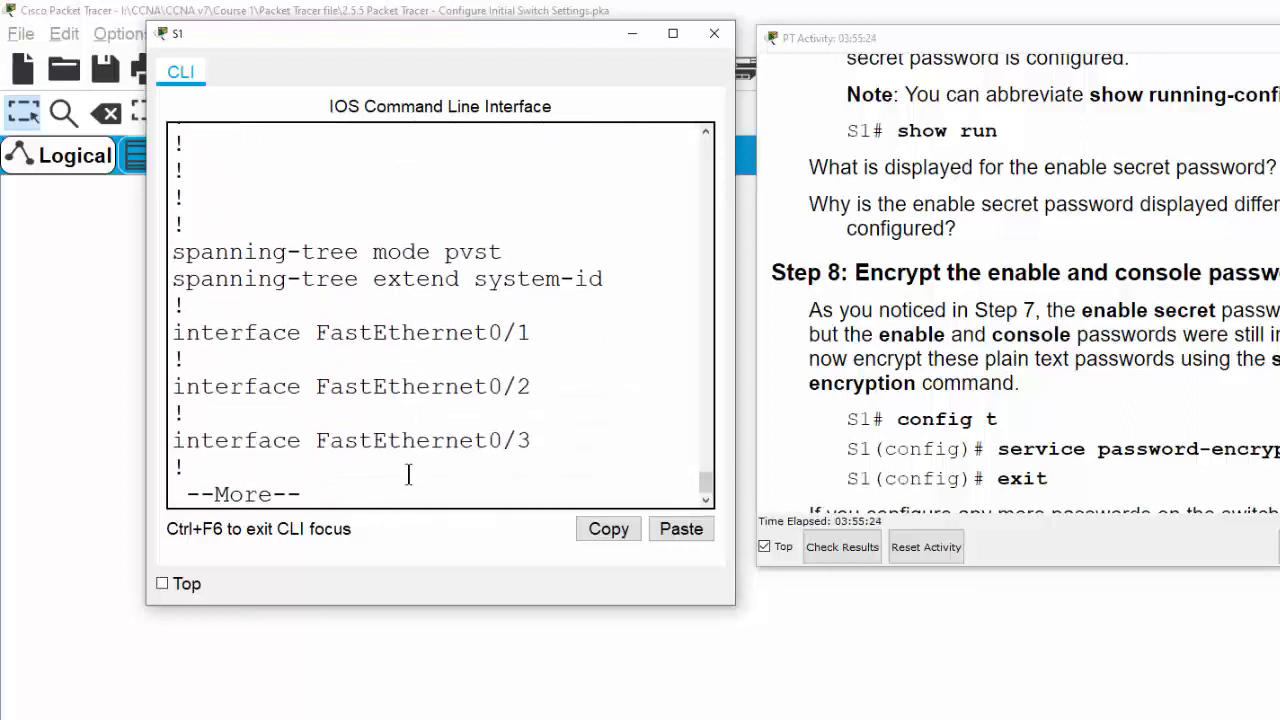
key("Return")
key("Return")
key("Return")
key("Return")
key("Return")
key("Return")
key("Return")
key("Return")
key("Return")
key("Return")
key("Return")
key("Return")
key("Return")
key("Return")
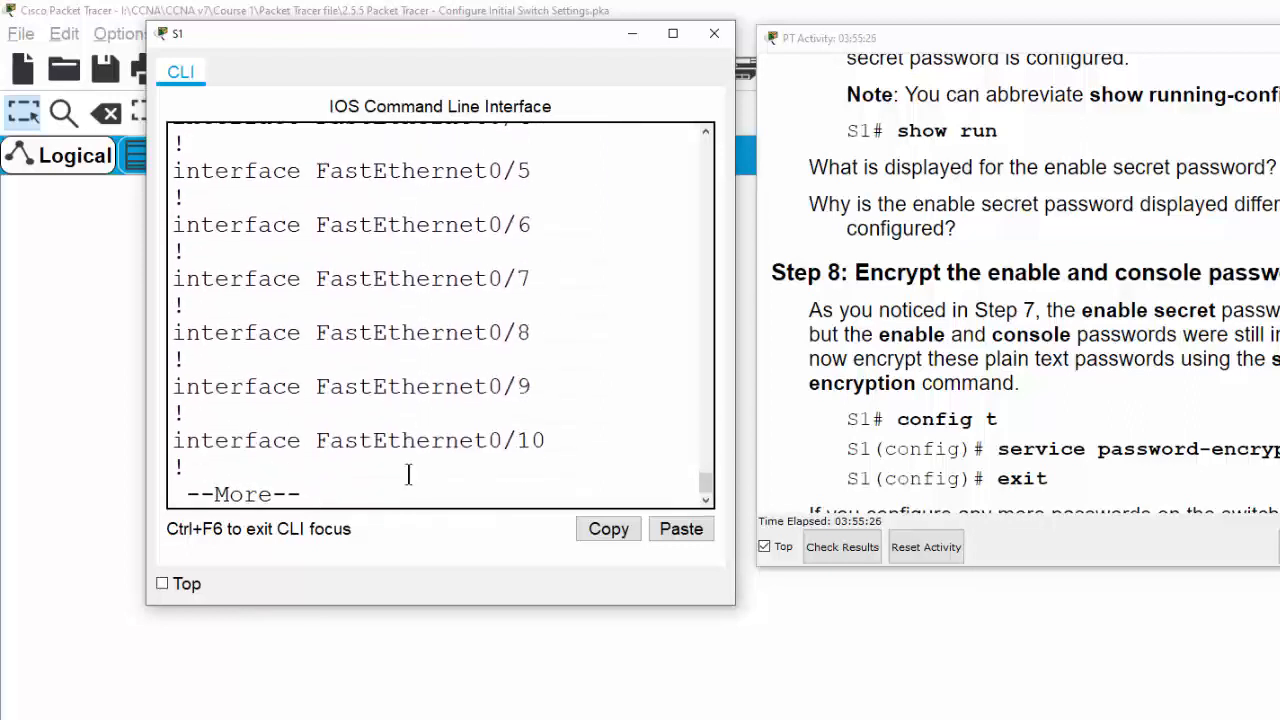
type("q")
type("conf ")
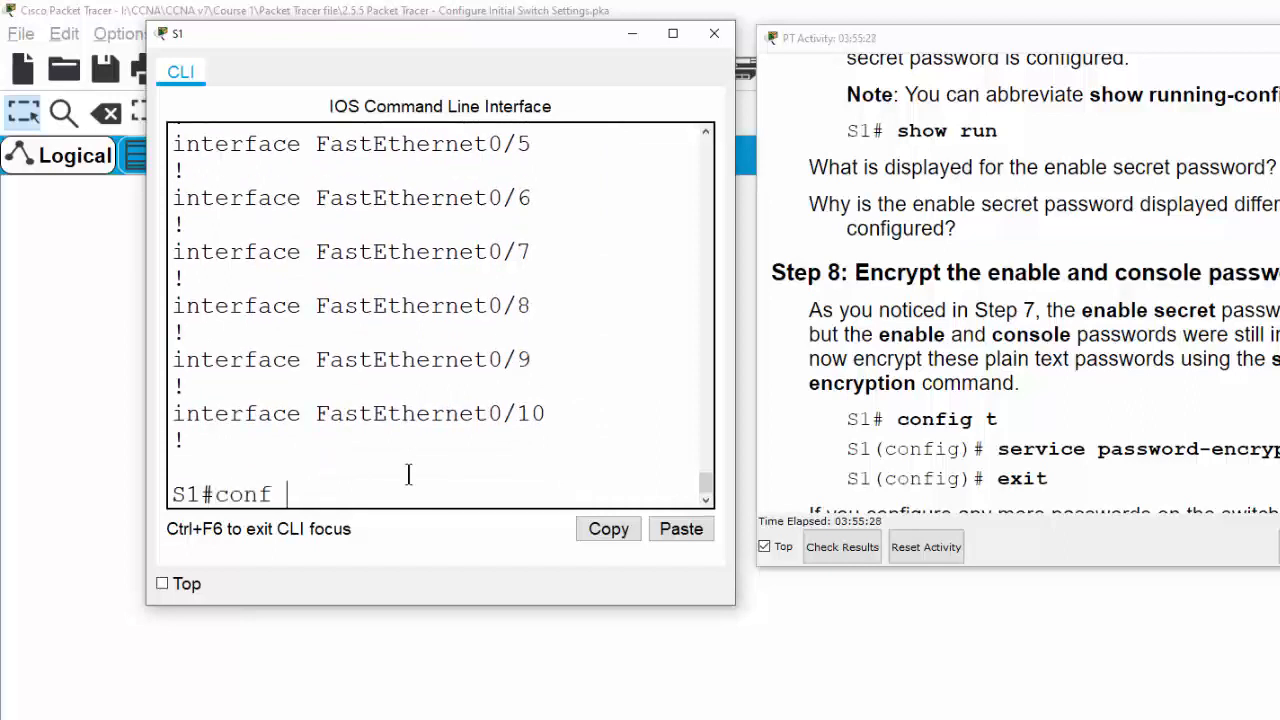
type("t")
Enter global configuration mode and apply service password-encryption
key("Return")
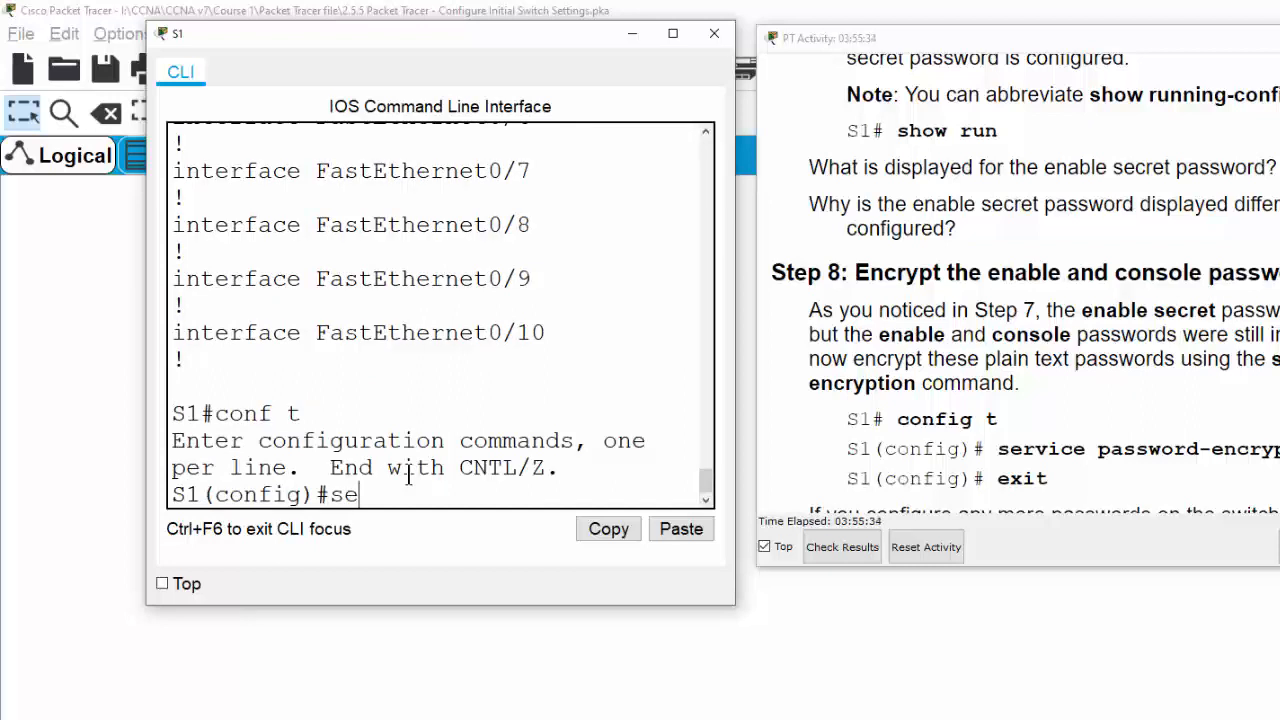
type("serv")
type("u")
type("ic")
key("Tab")
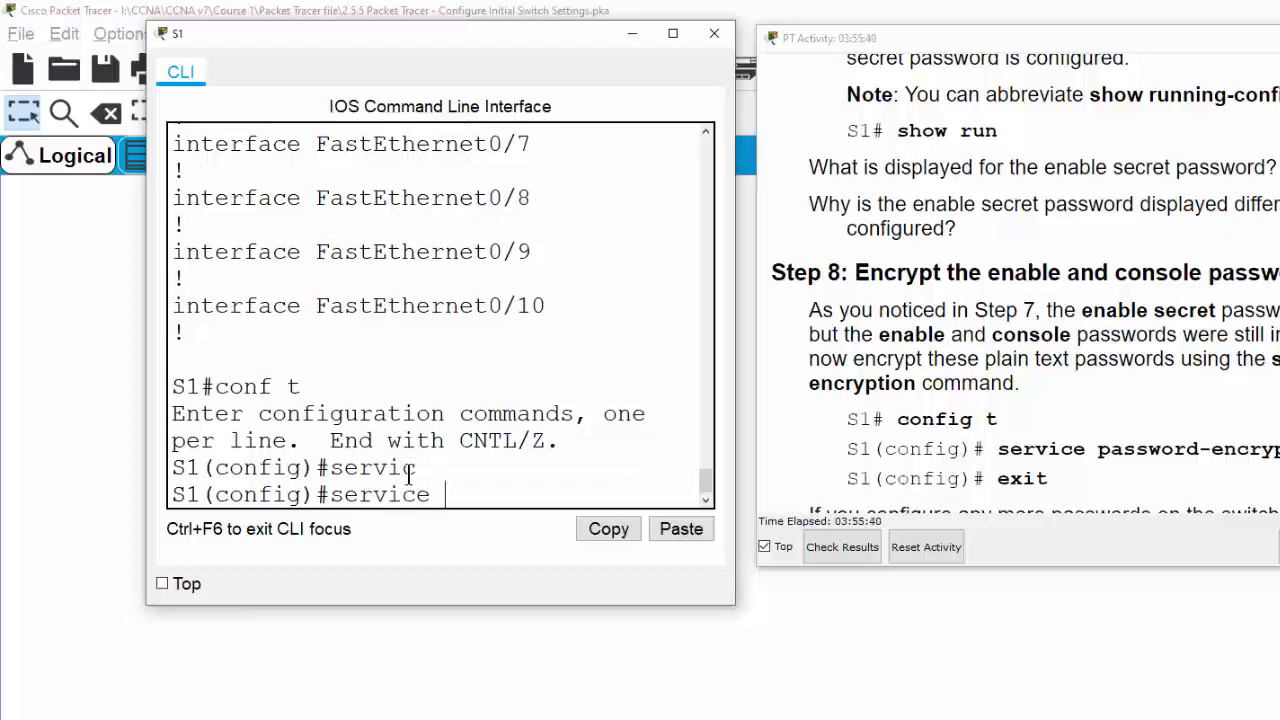
type("pas")
key("Tab")
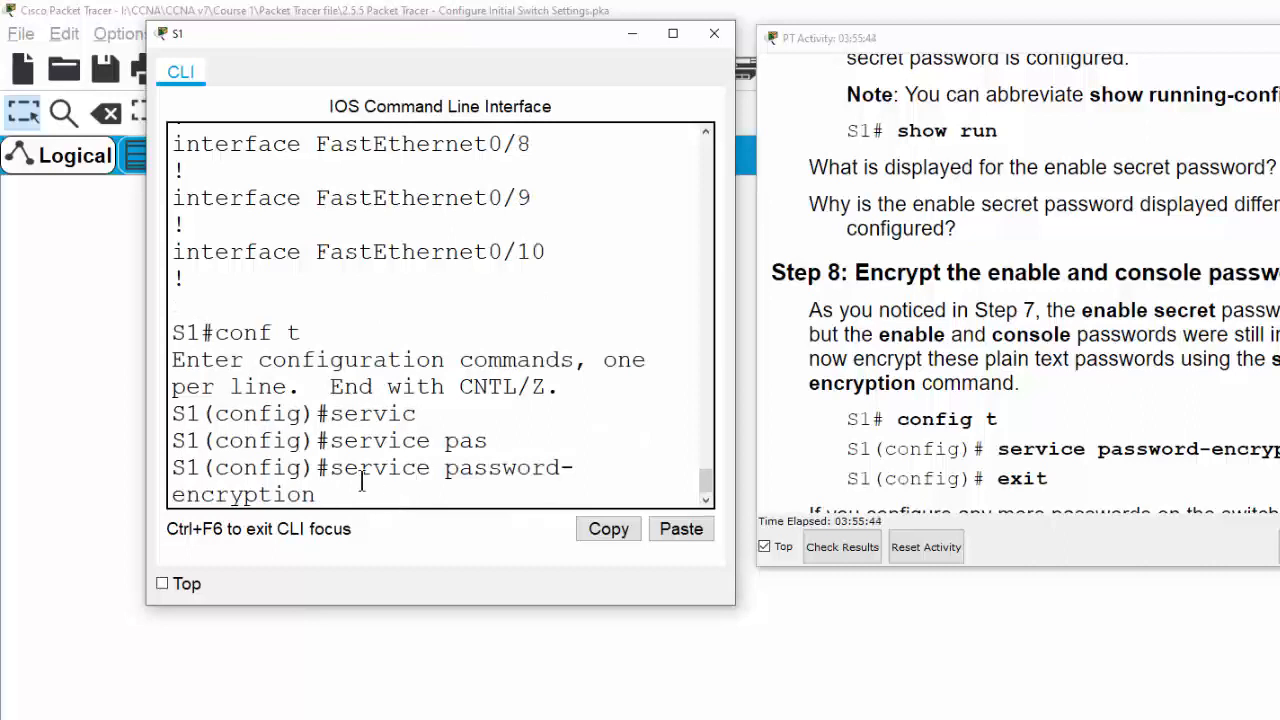
left_click_drag(331, 470, 463, 497)
left_click(377, 503)
scroll(379, 459, "up", 1)
scroll(379, 458, "down", 1)
key("Return")
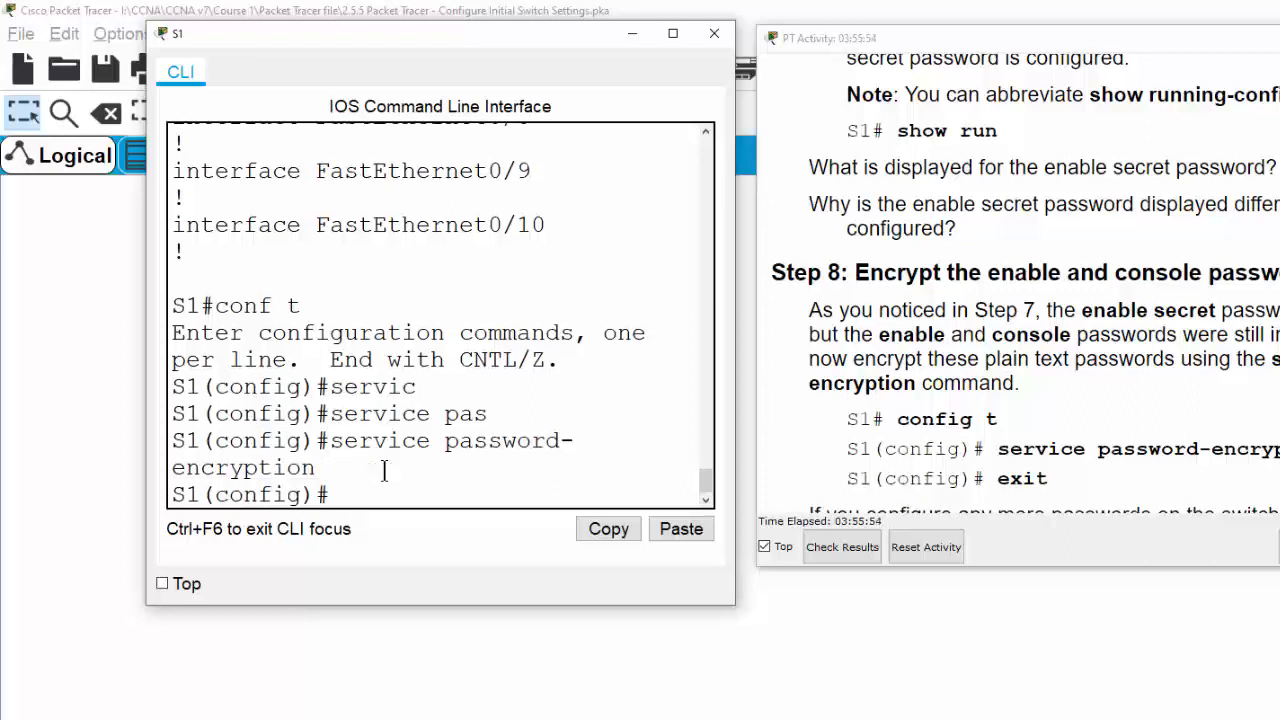
key("Return")
Exit configuration mode and type show run at the S1# prompt
type("e")
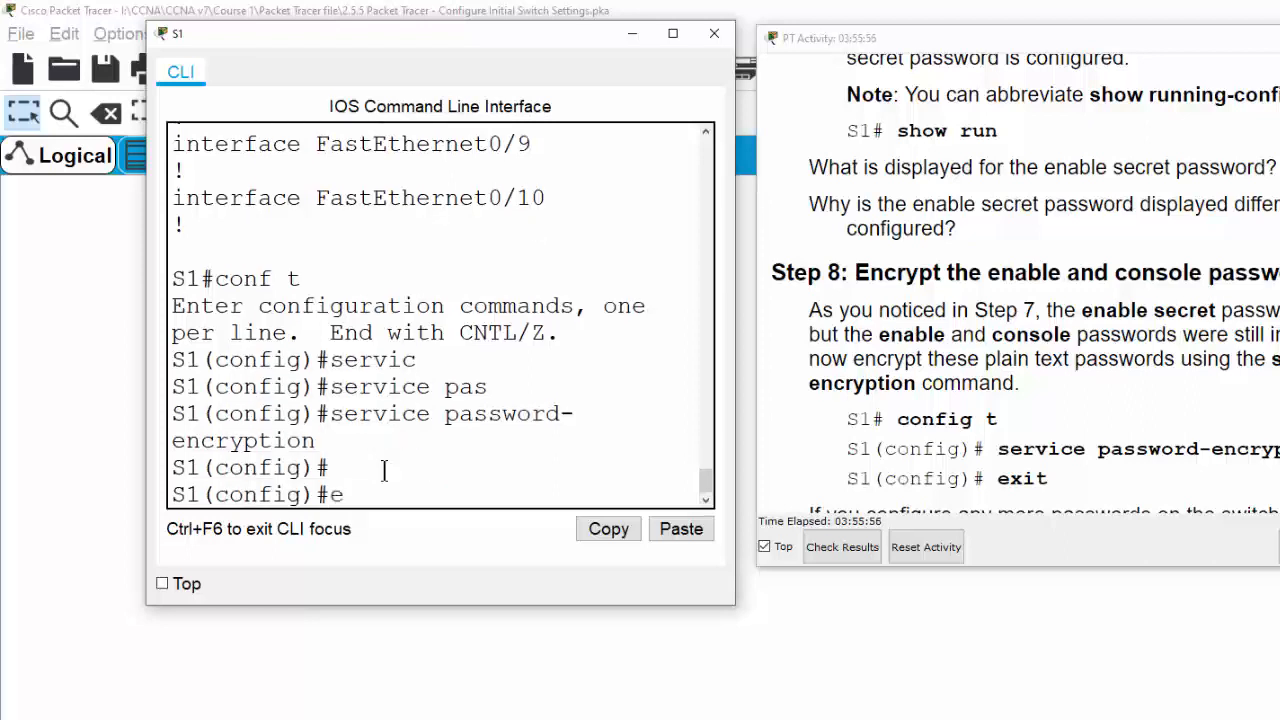
type("xit")
key("Return")
key("Return")
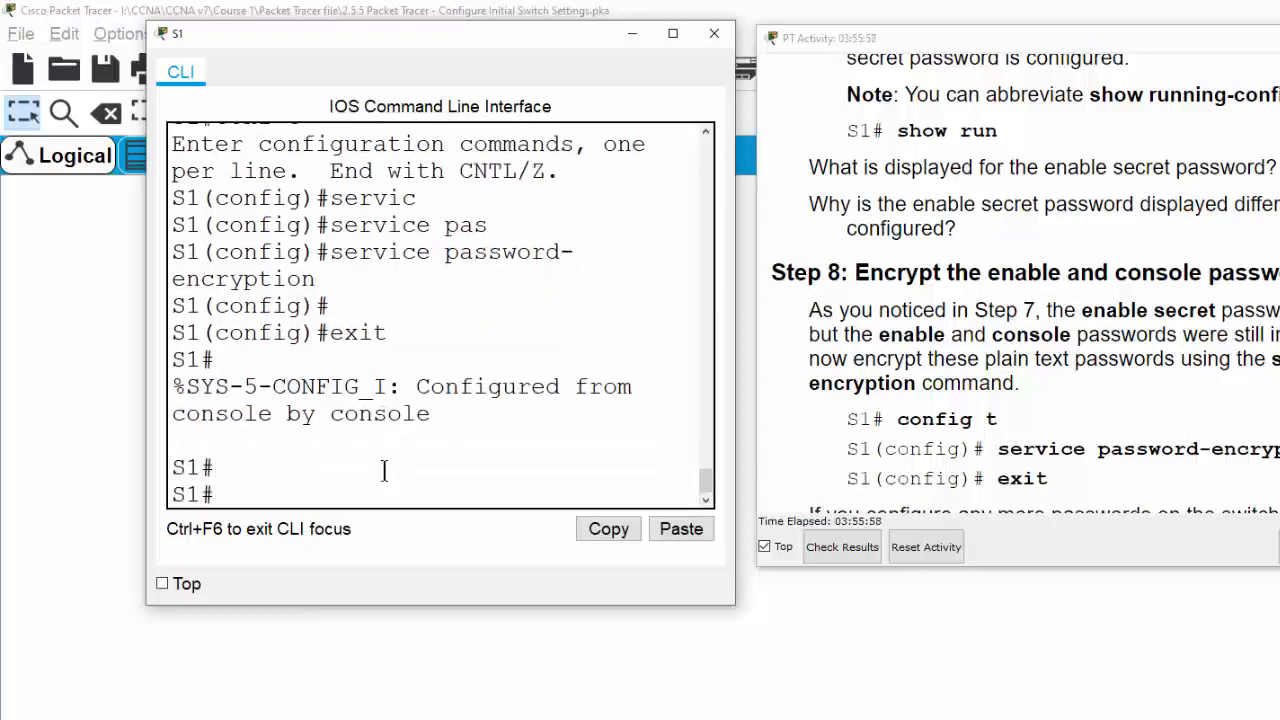
type("show run")
key("Return")
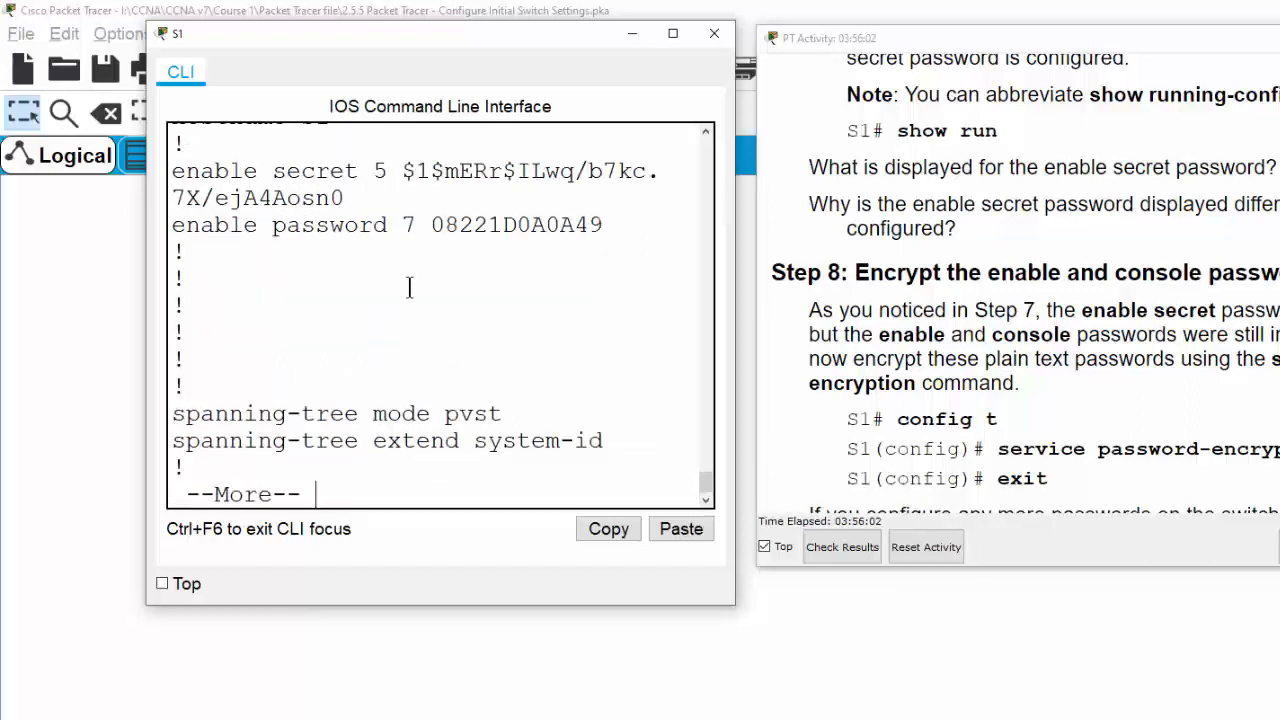
left_click_drag(175, 225, 384, 226)
double_click(495, 226)
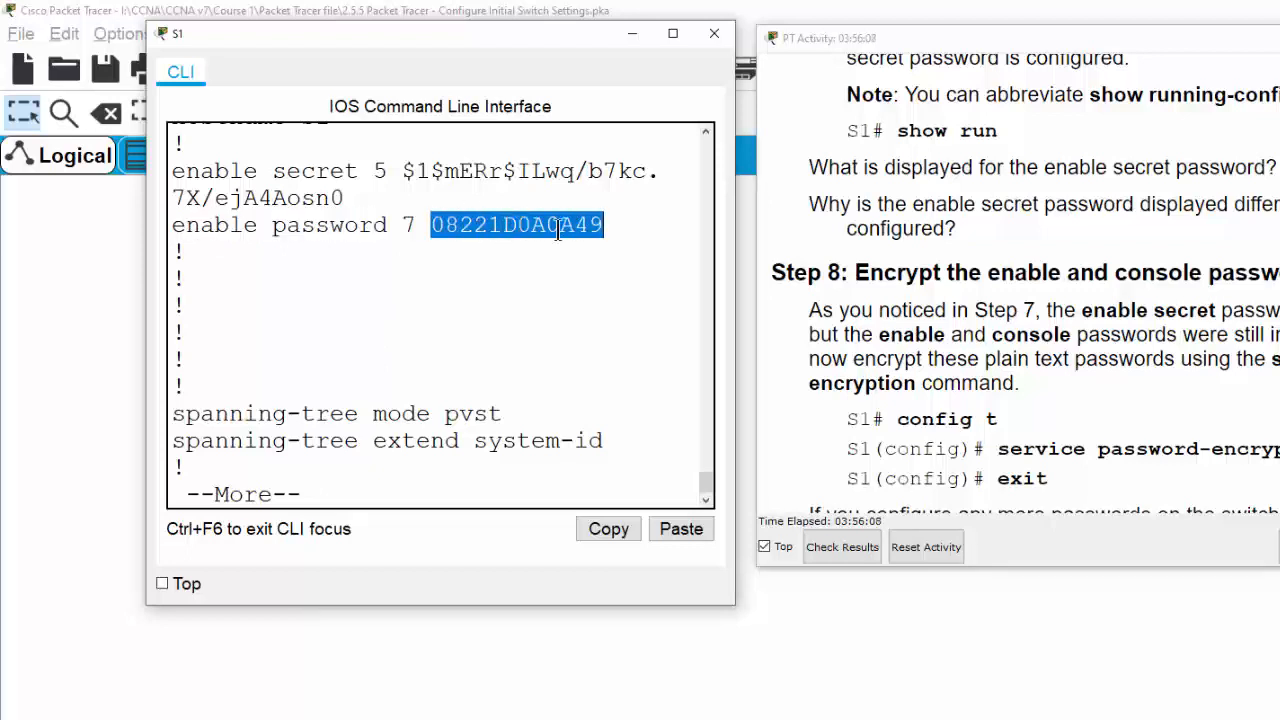
left_click(474, 273)
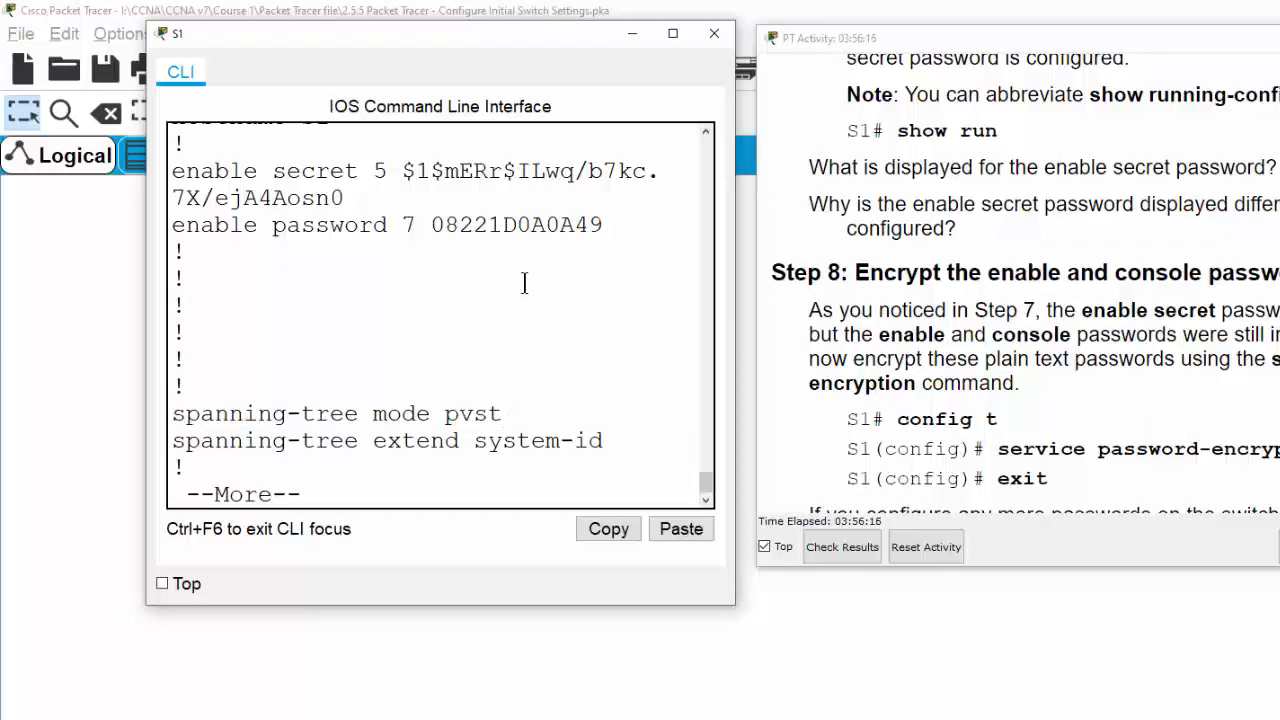
scroll(532, 330, "up", 1)
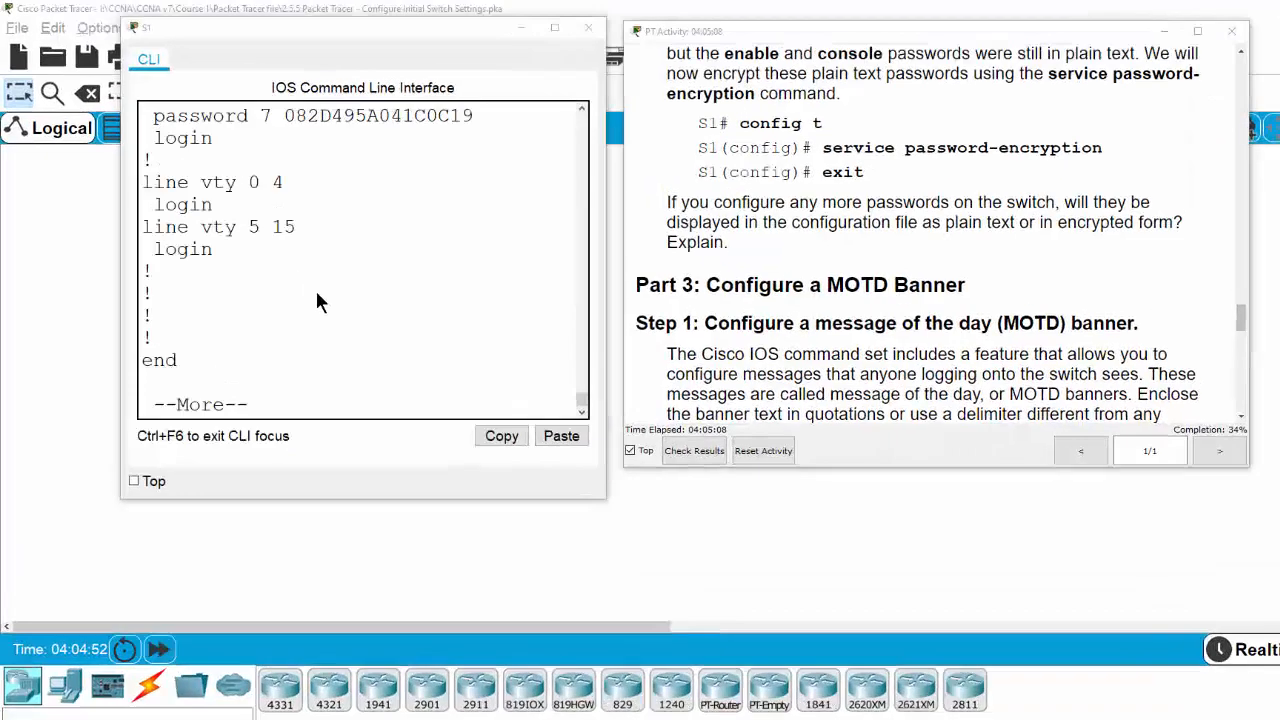
scroll(420, 410, "up", 2)
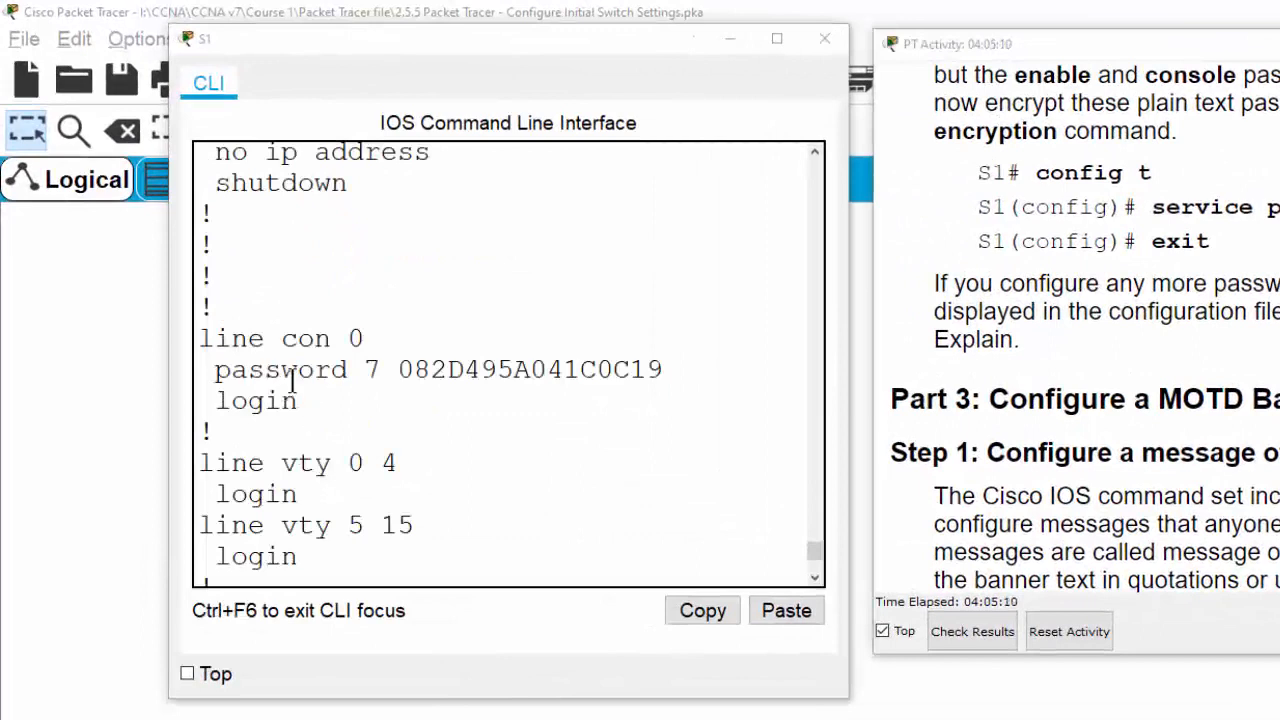
left_click_drag(217, 373, 348, 370)
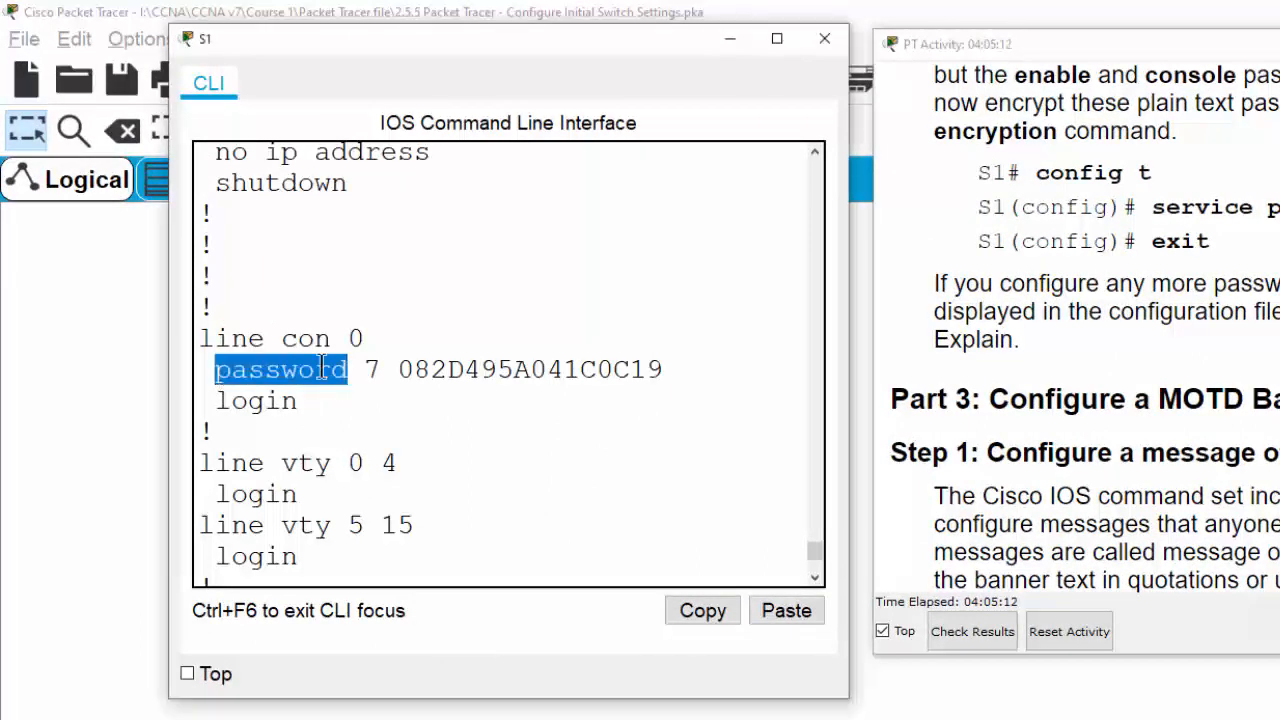
double_click(486, 370)
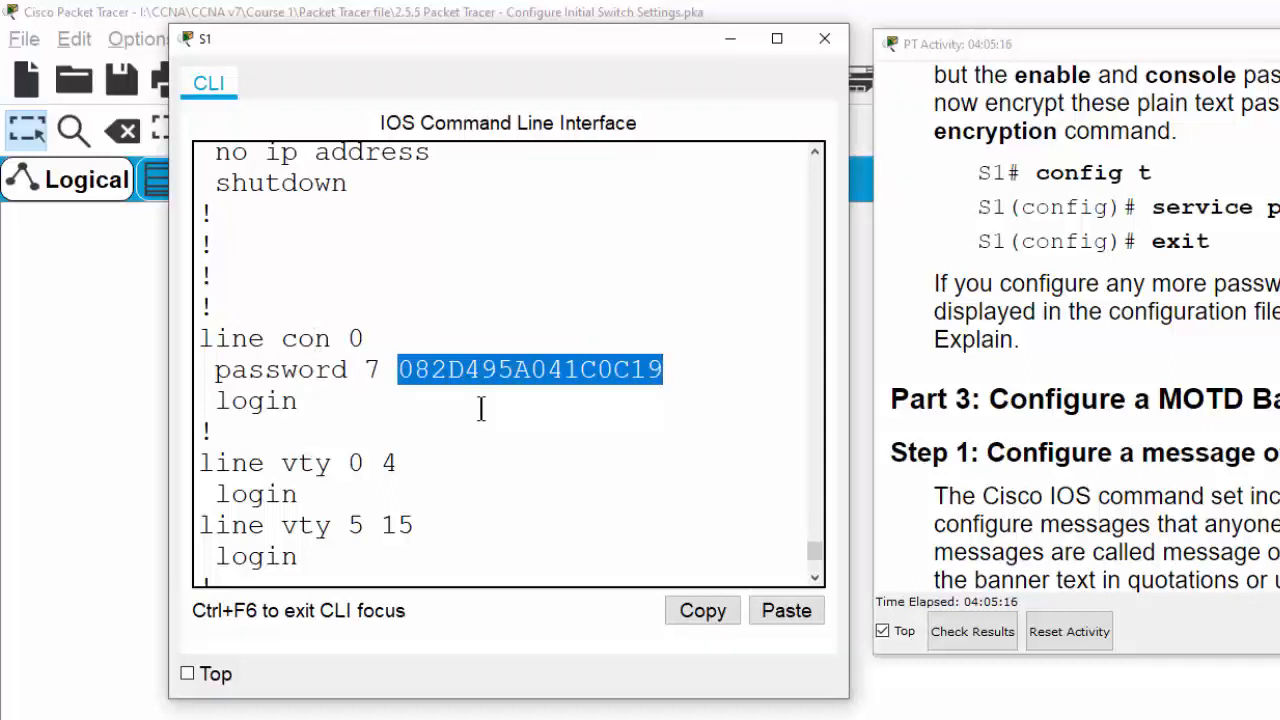
scroll(543, 406, "down", 2)
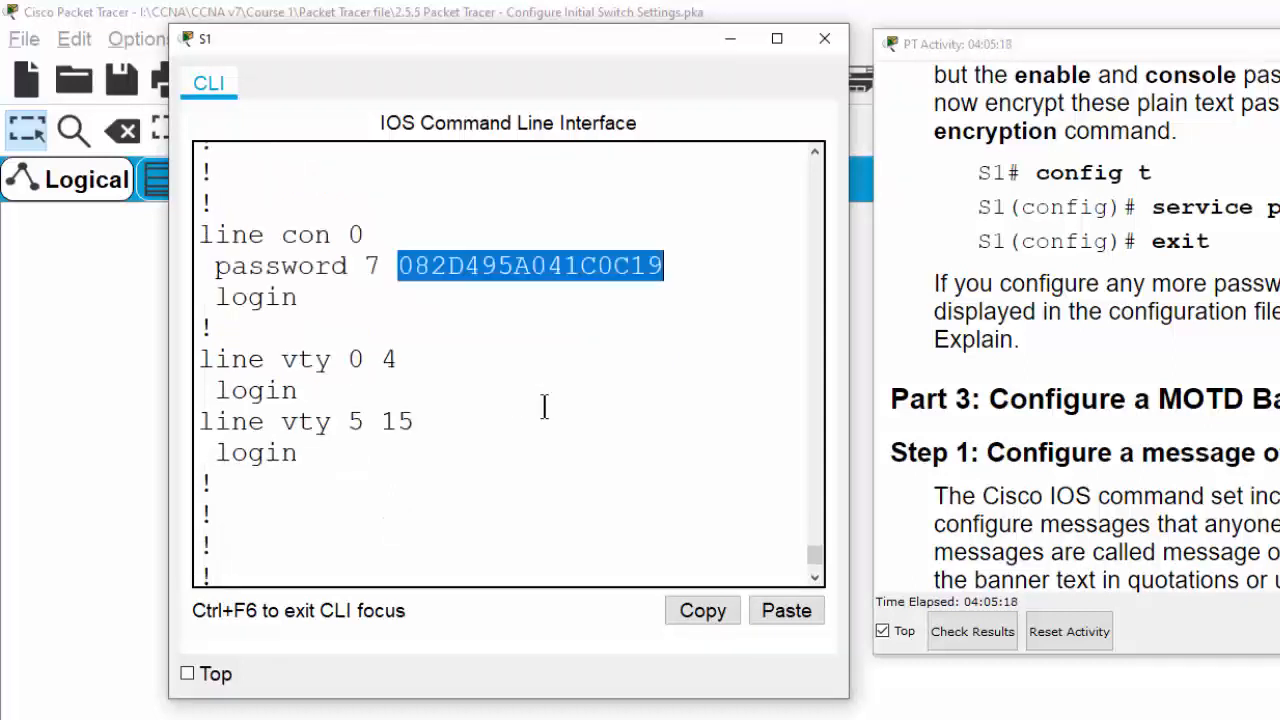
scroll(457, 514, "up", 4)
scroll(456, 520, "down", 4)
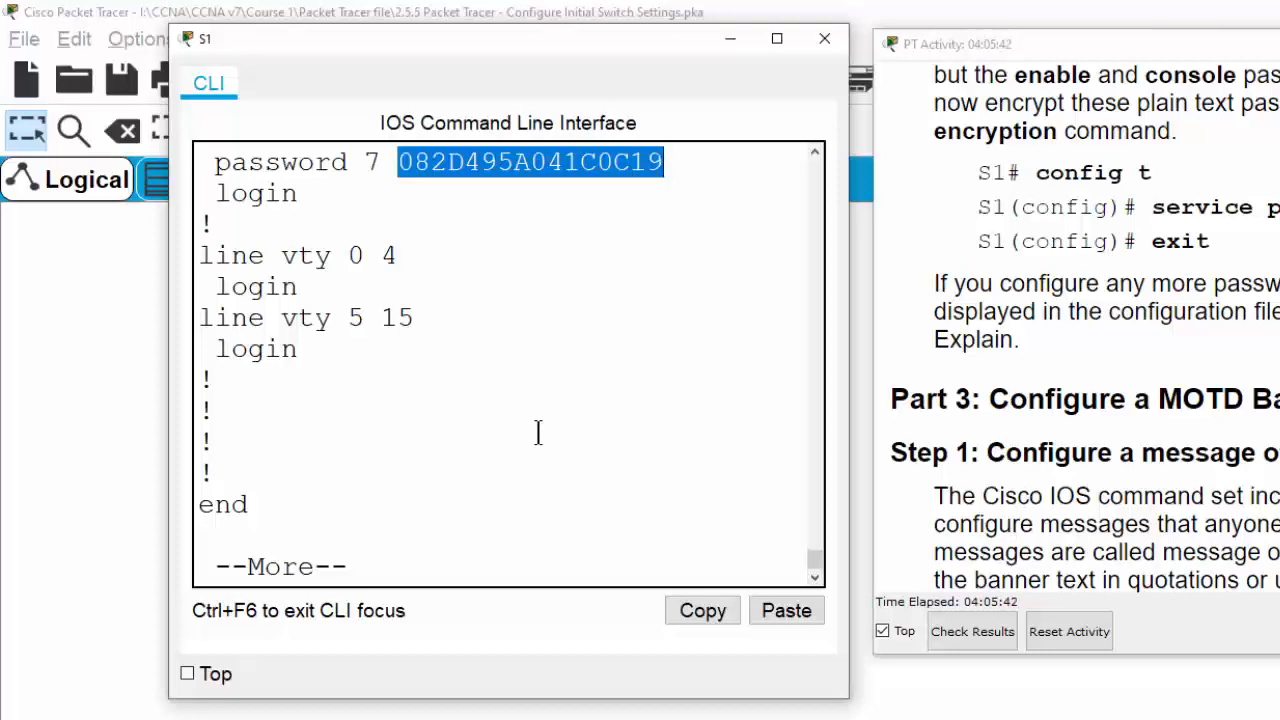
scroll(538, 432, "up", 15)
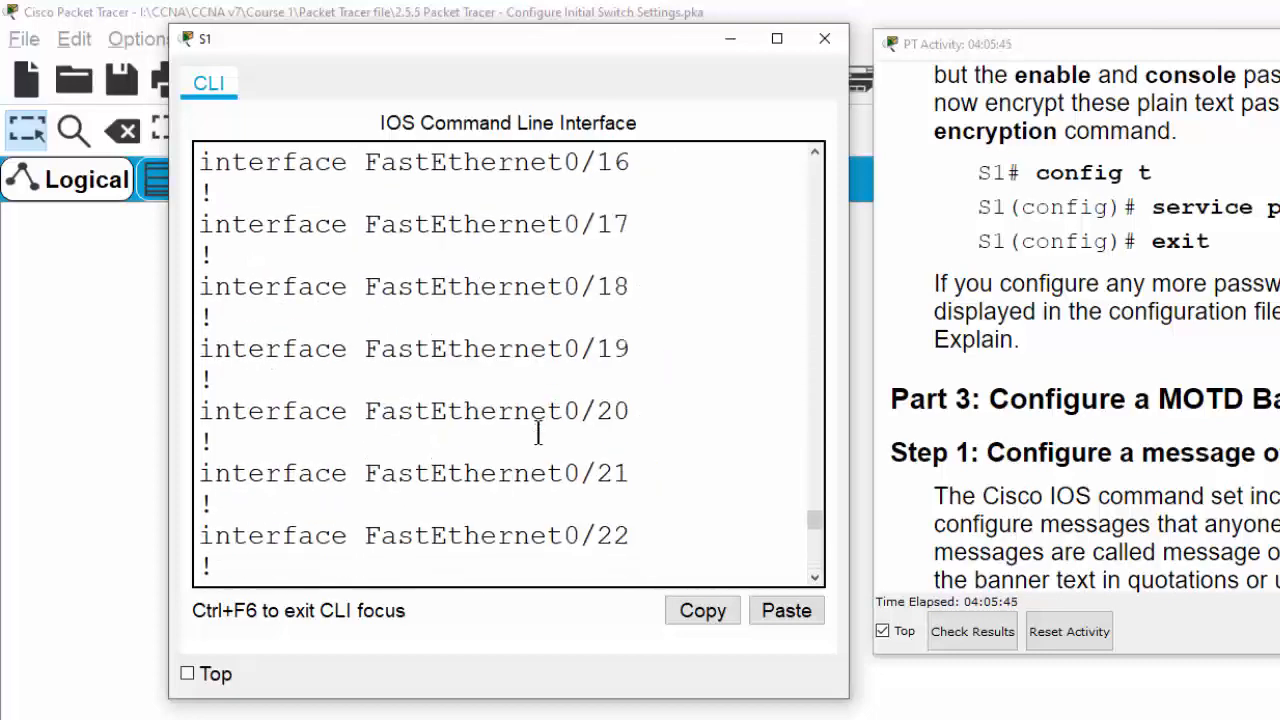
scroll(289, 306, "up", 12)
scroll(306, 389, "down", 6)
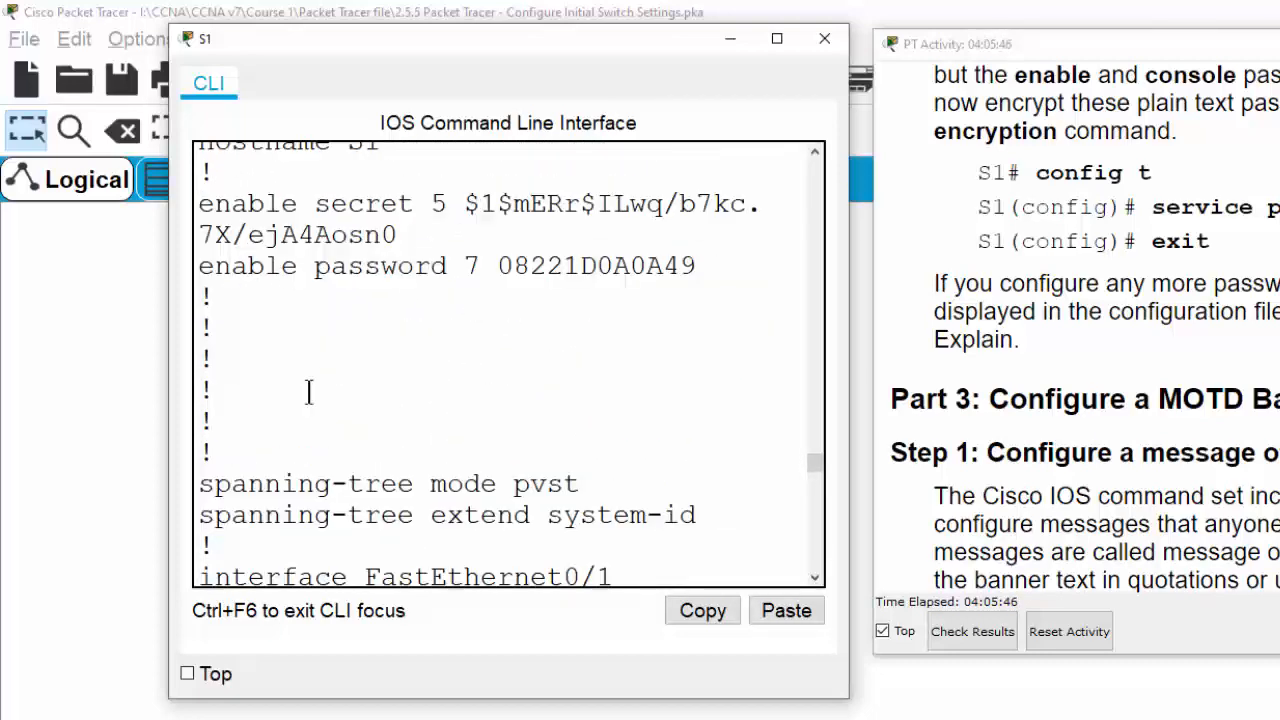
scroll(251, 366, "up", 2)
scroll(210, 258, "up", 1)
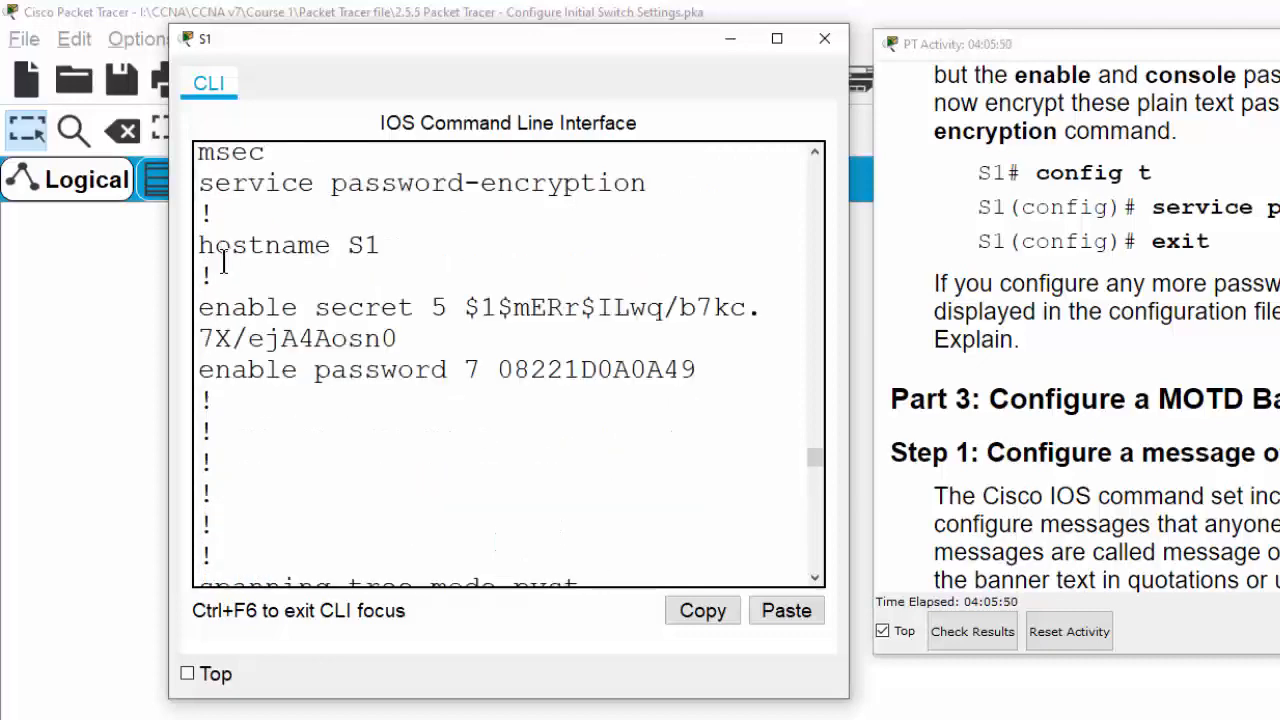
left_click_drag(200, 185, 656, 189)
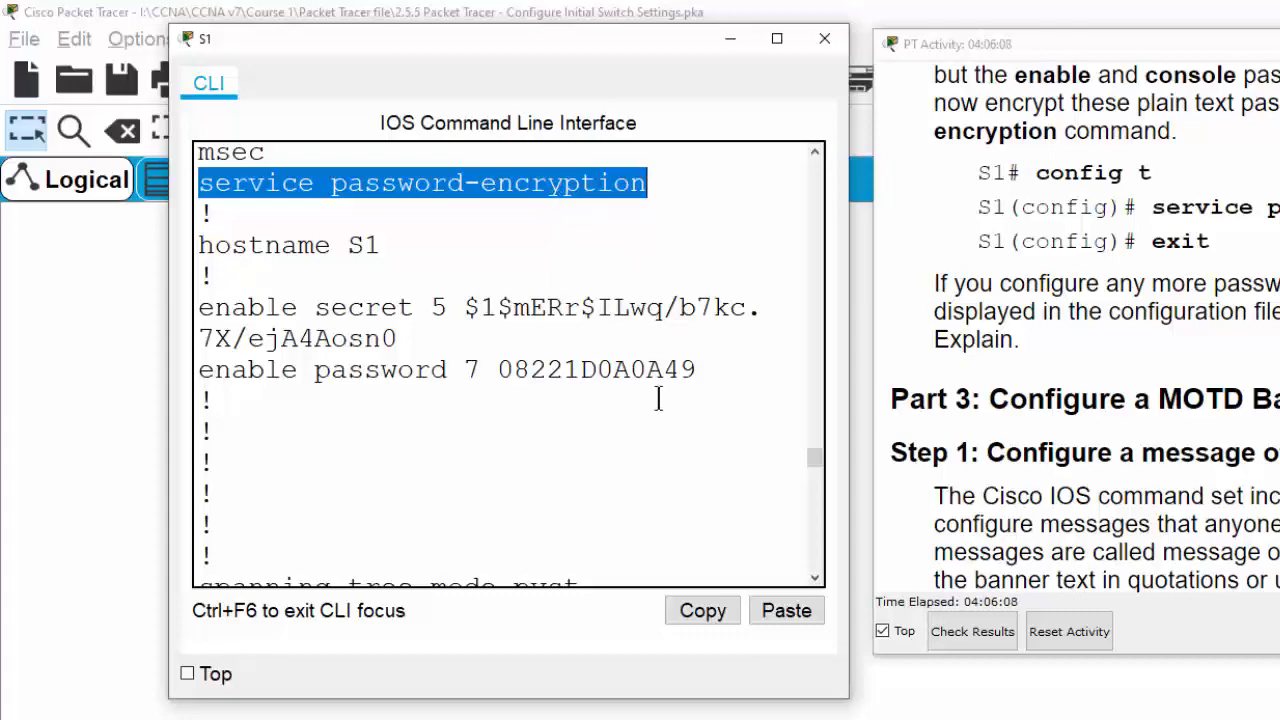
scroll(658, 398, "down", 20)
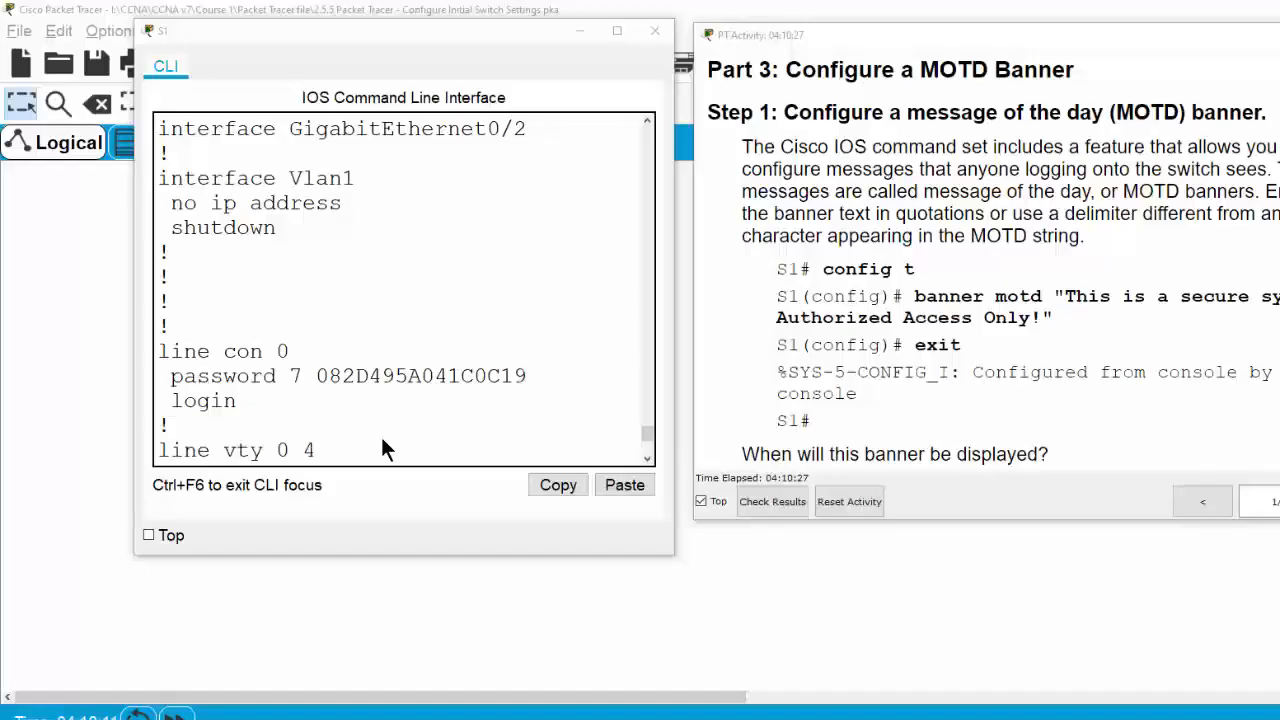
scroll(381, 438, "down", 1)
scroll(381, 438, "down", 2)
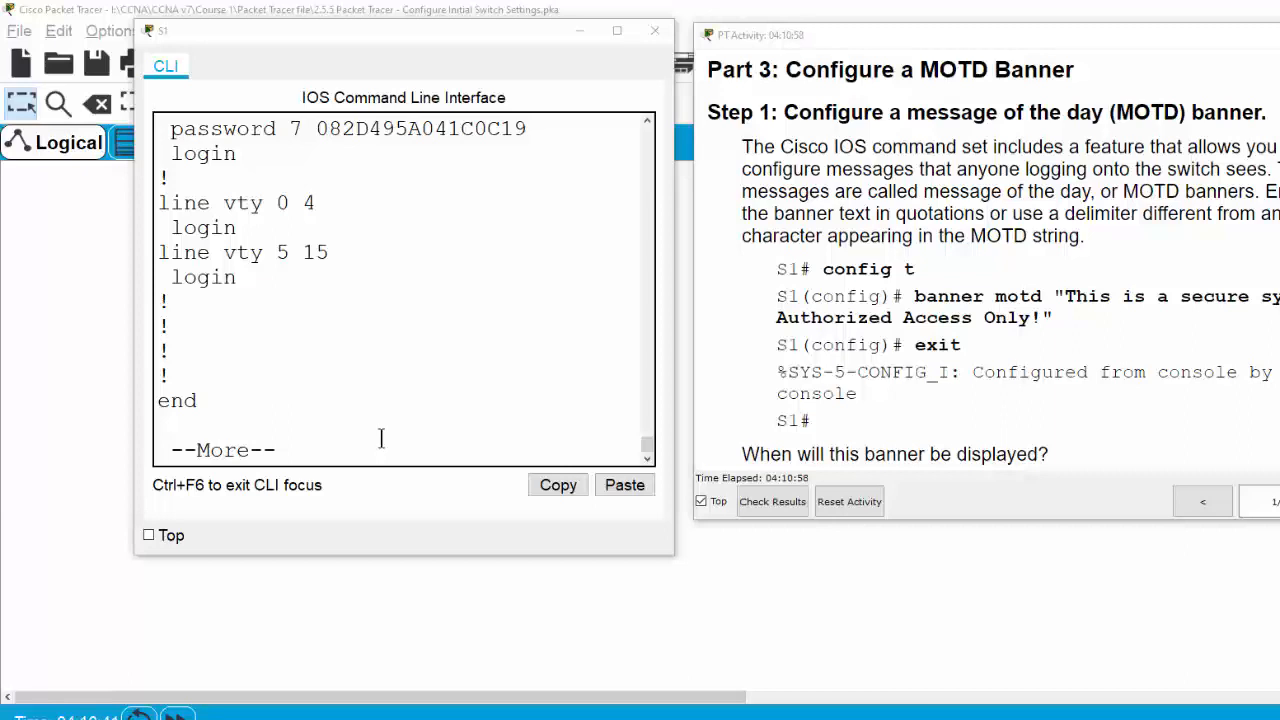
Finish the paged configuration listing and enter global configuration mode
left_click(390, 446)
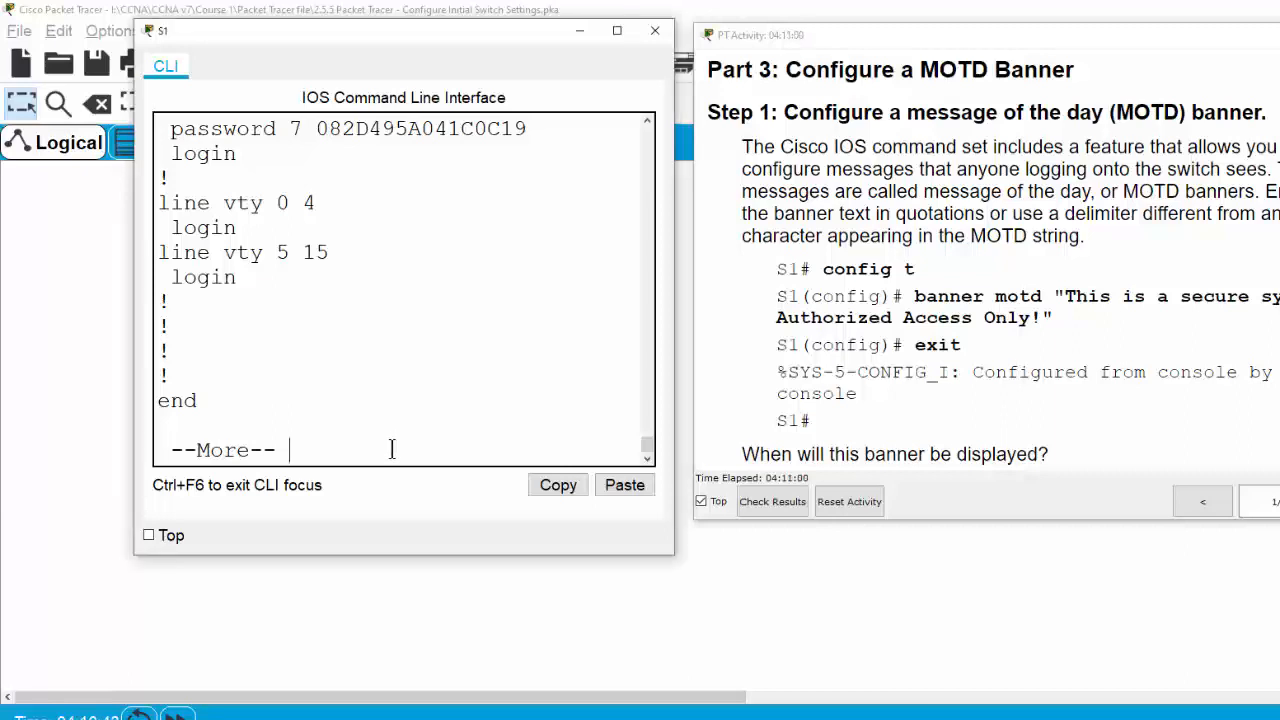
key("Return")
key("Return")
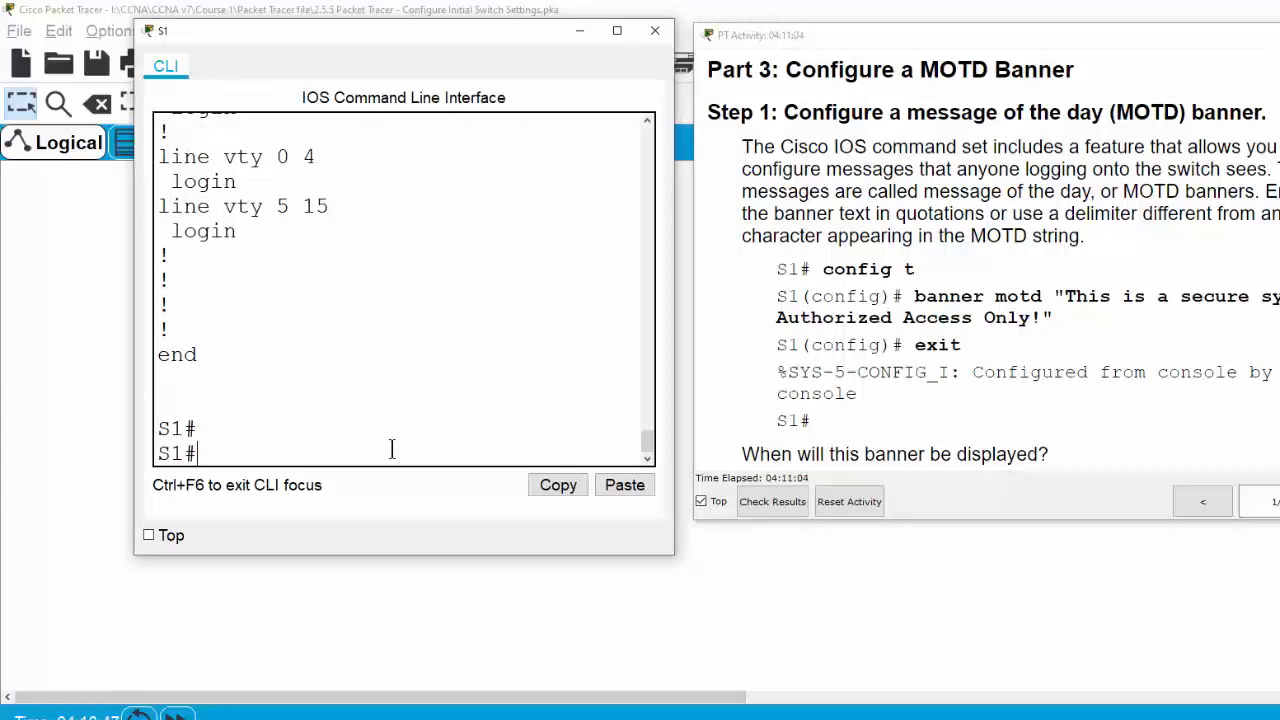
type("conf t")
key("Return")
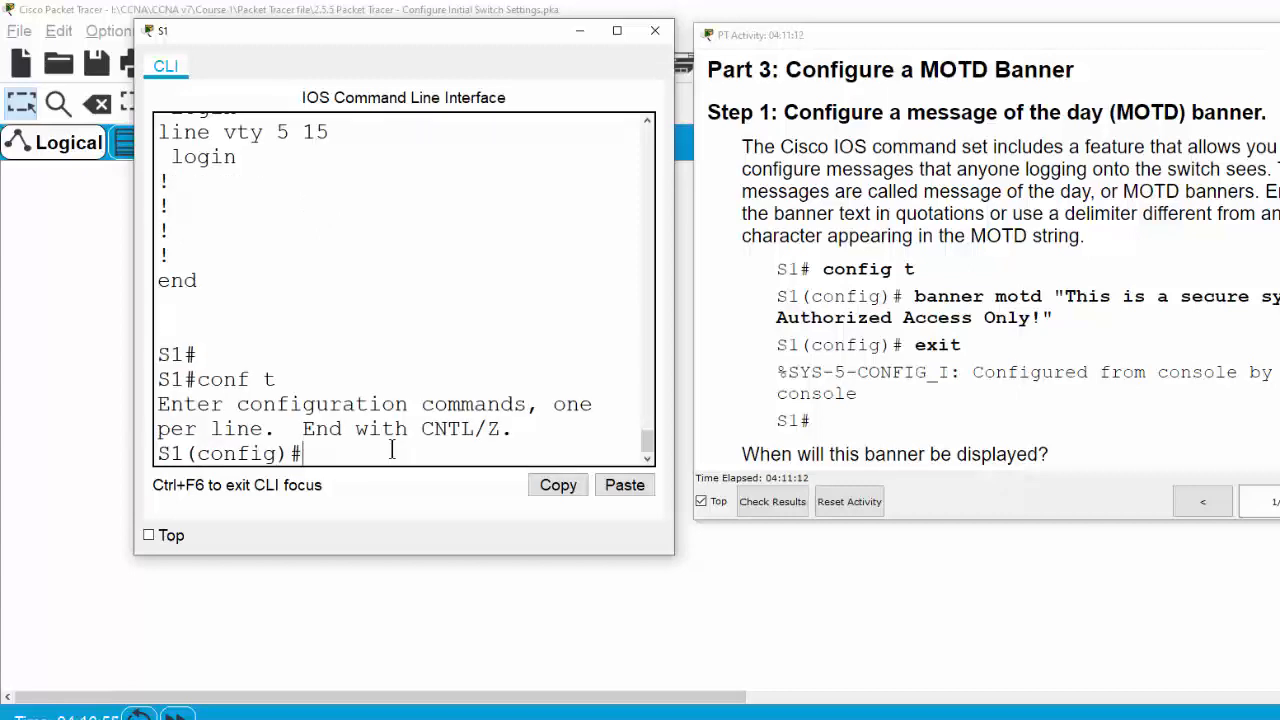
Enter banner motd "This is a secure system. Authorized access Only!", fixing typos, then exit
type("banner motd")
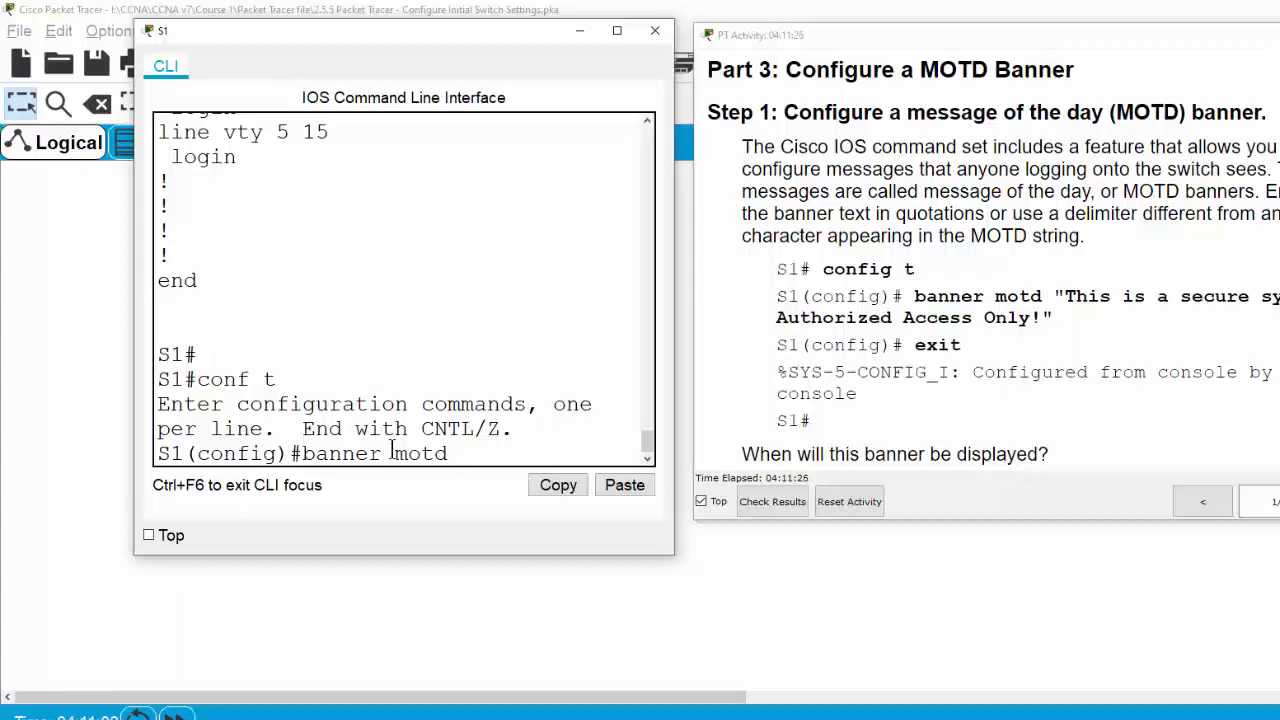
type("\"This is a sec")
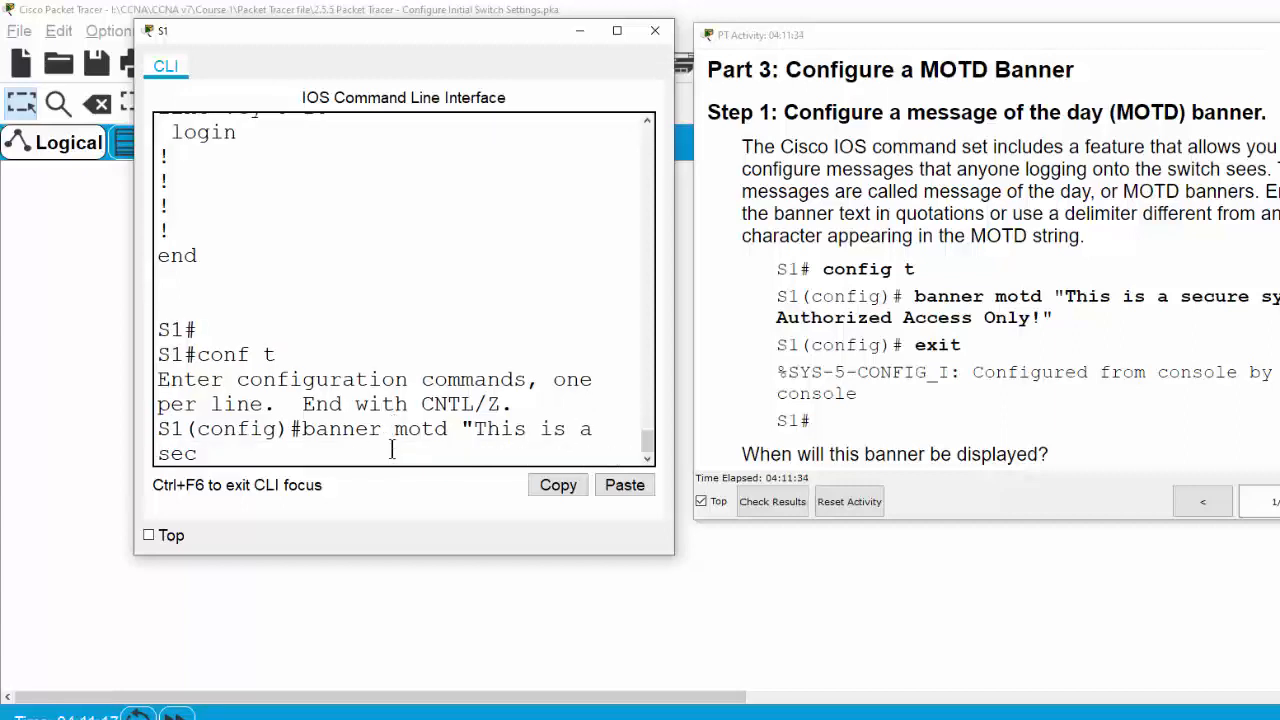
type("ured")
key("BackSpace")
type("system")
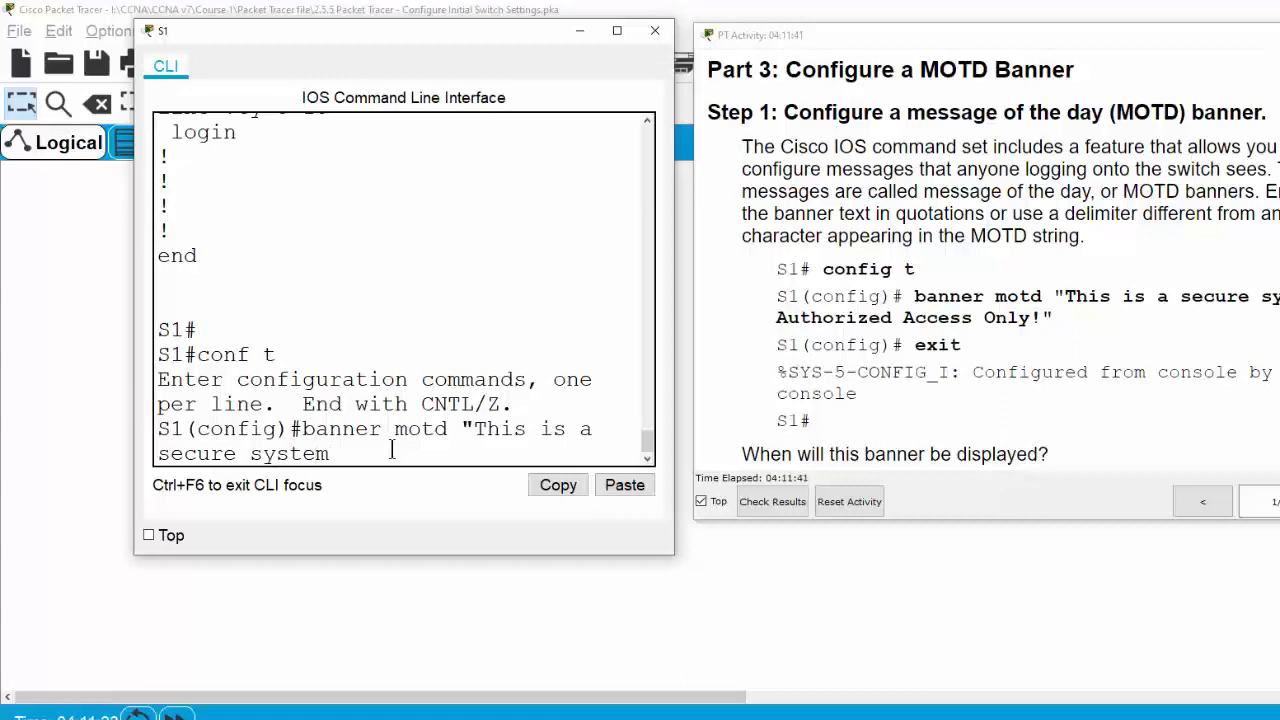
type(". Authorized acce")
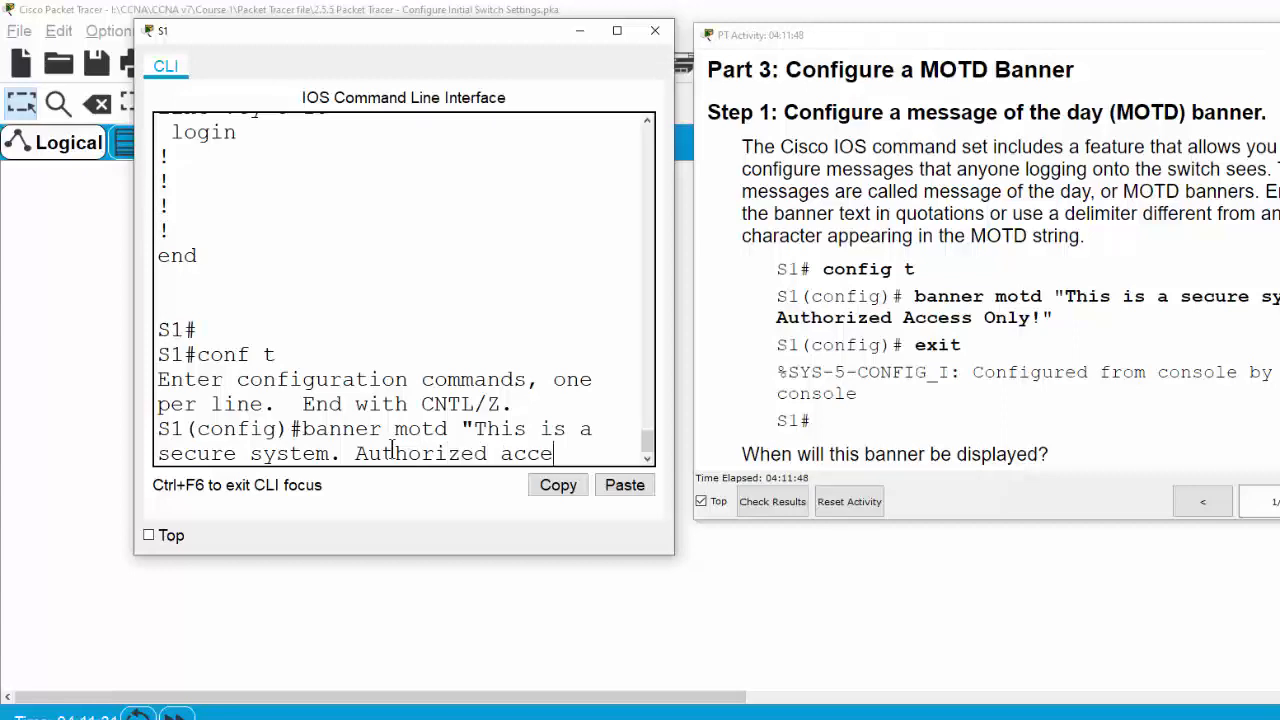
type("ss Only")
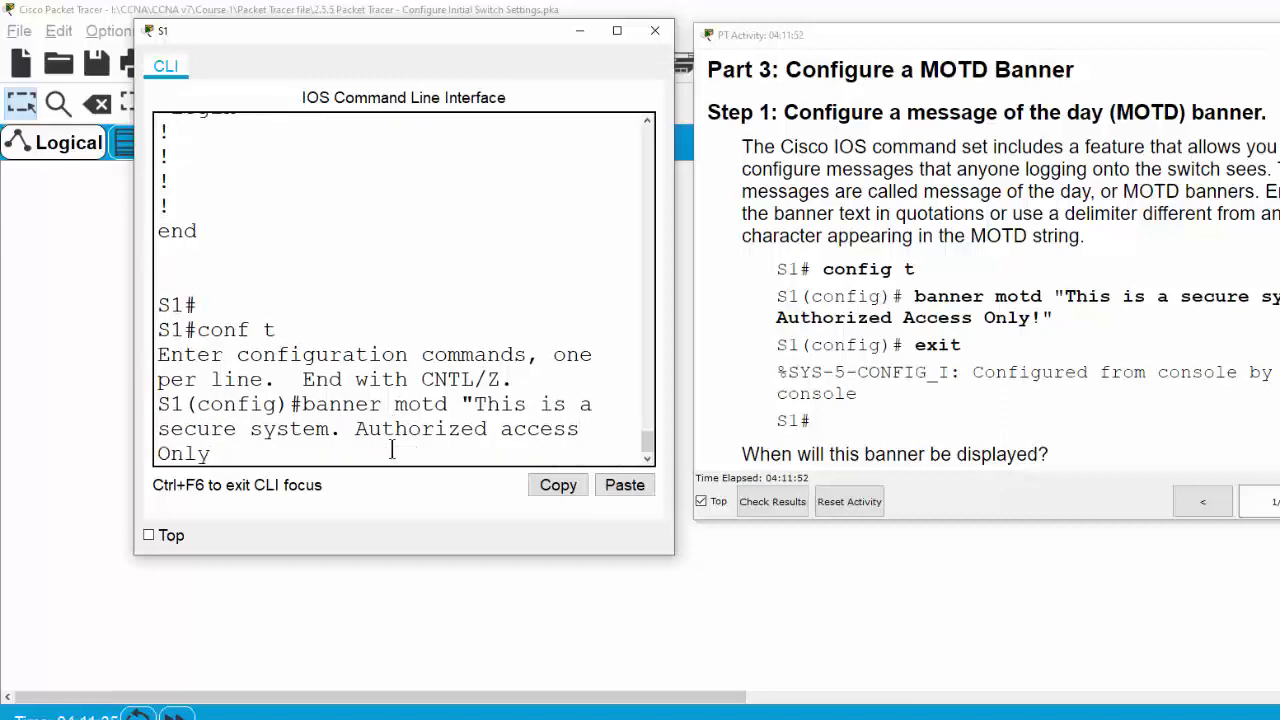
type("\"")
key("BackSpace")
type("!\"")
key("Return")
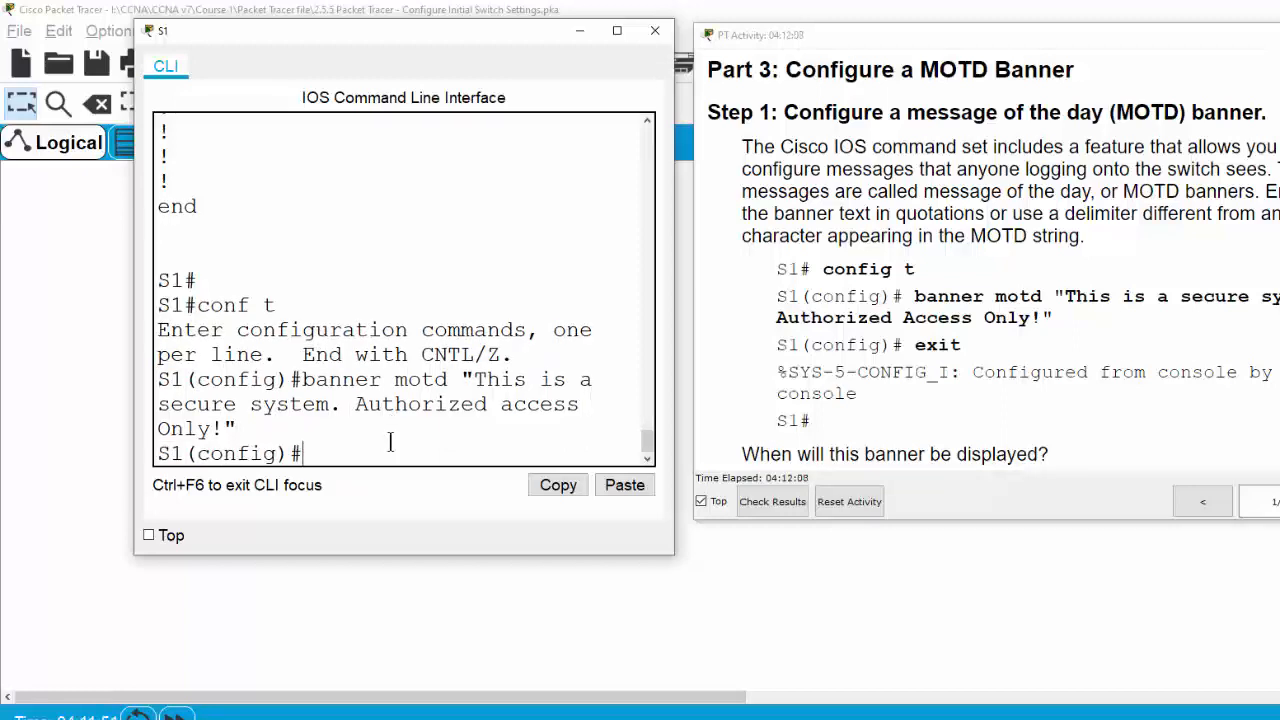
left_click(336, 454)
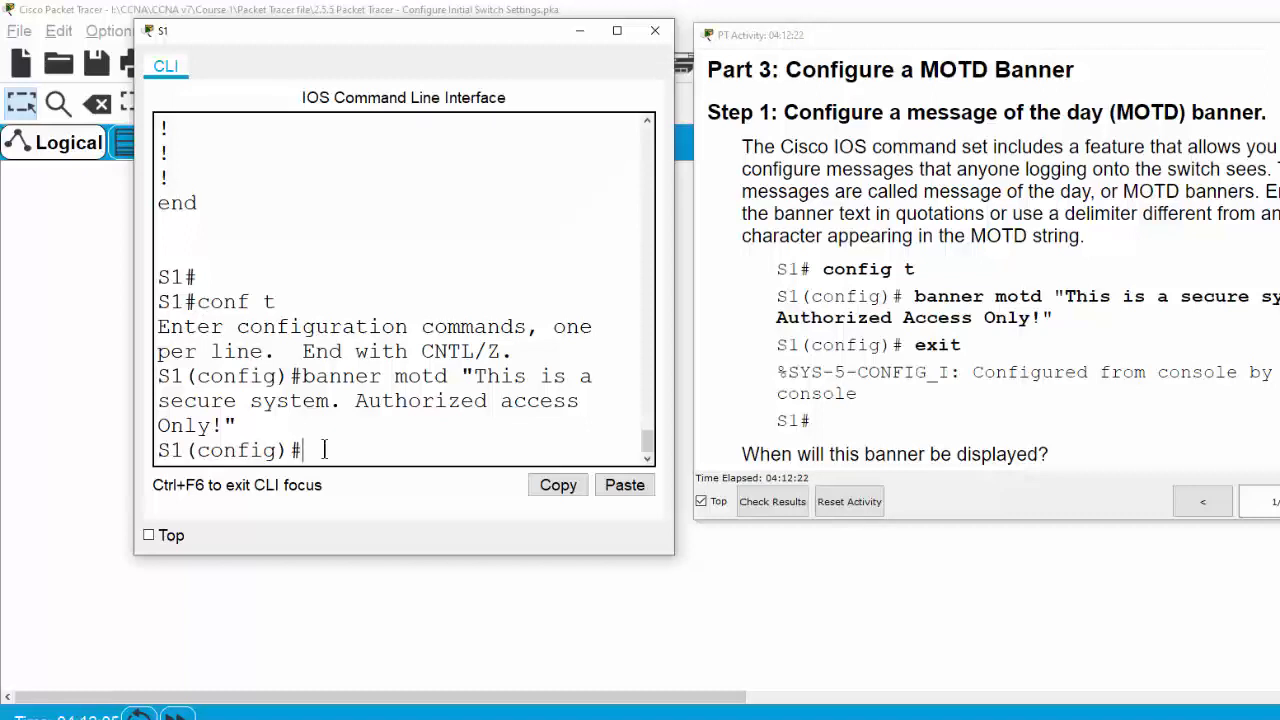
type("exit")
key("Return")
key("Return")
Exit the S1 session and start a new one, highlighting the MOTD banner shown at login
type("exit")
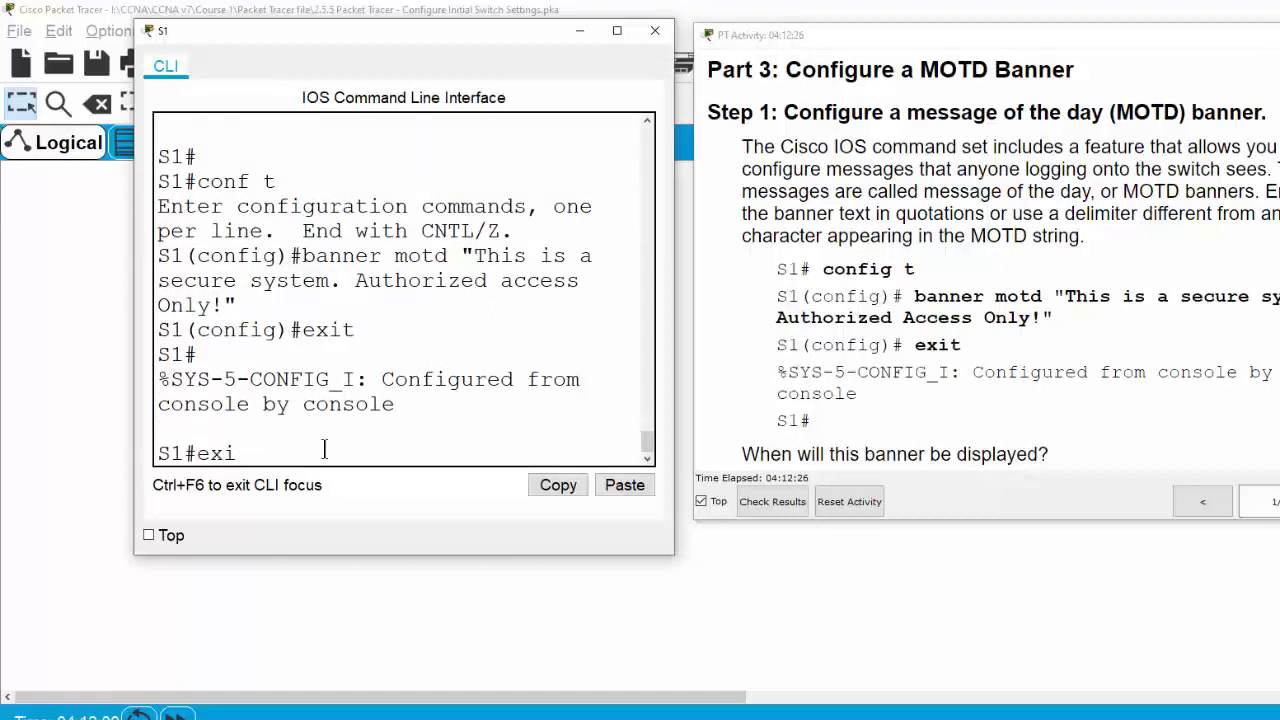
key("Return")
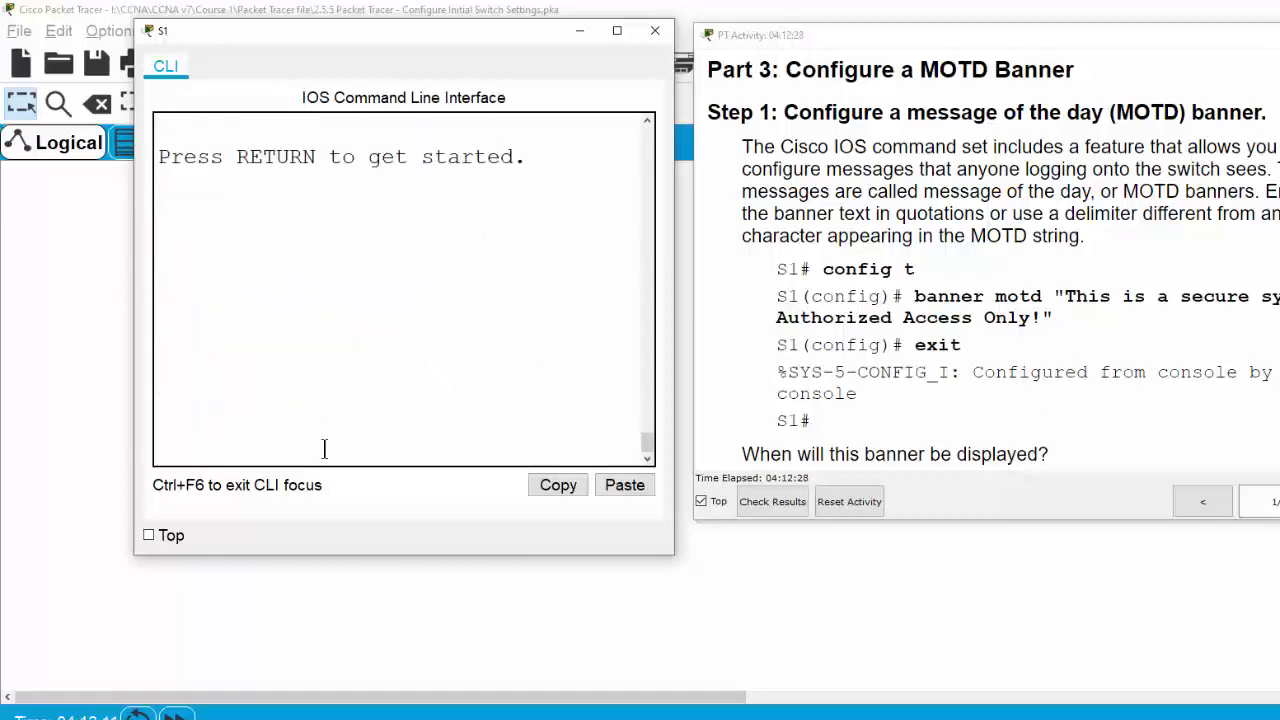
key("Return")
left_click_drag(325, 358, 135, 325)
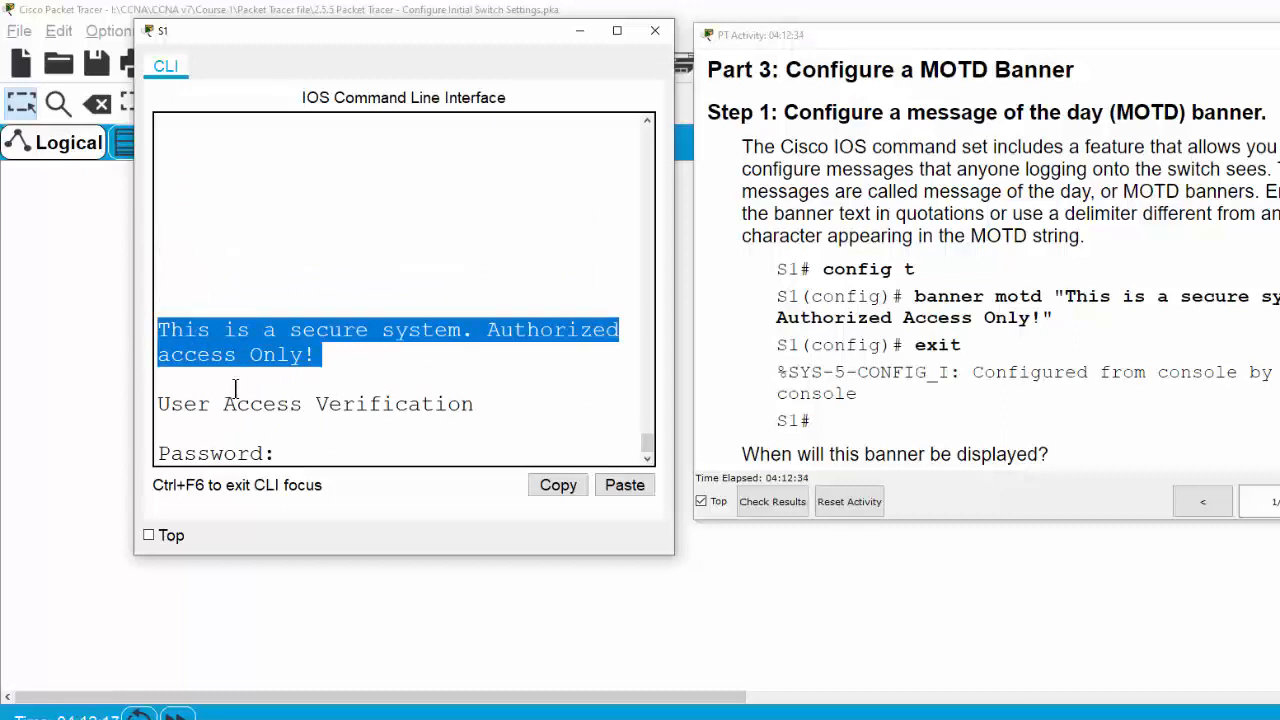
left_click(334, 404)
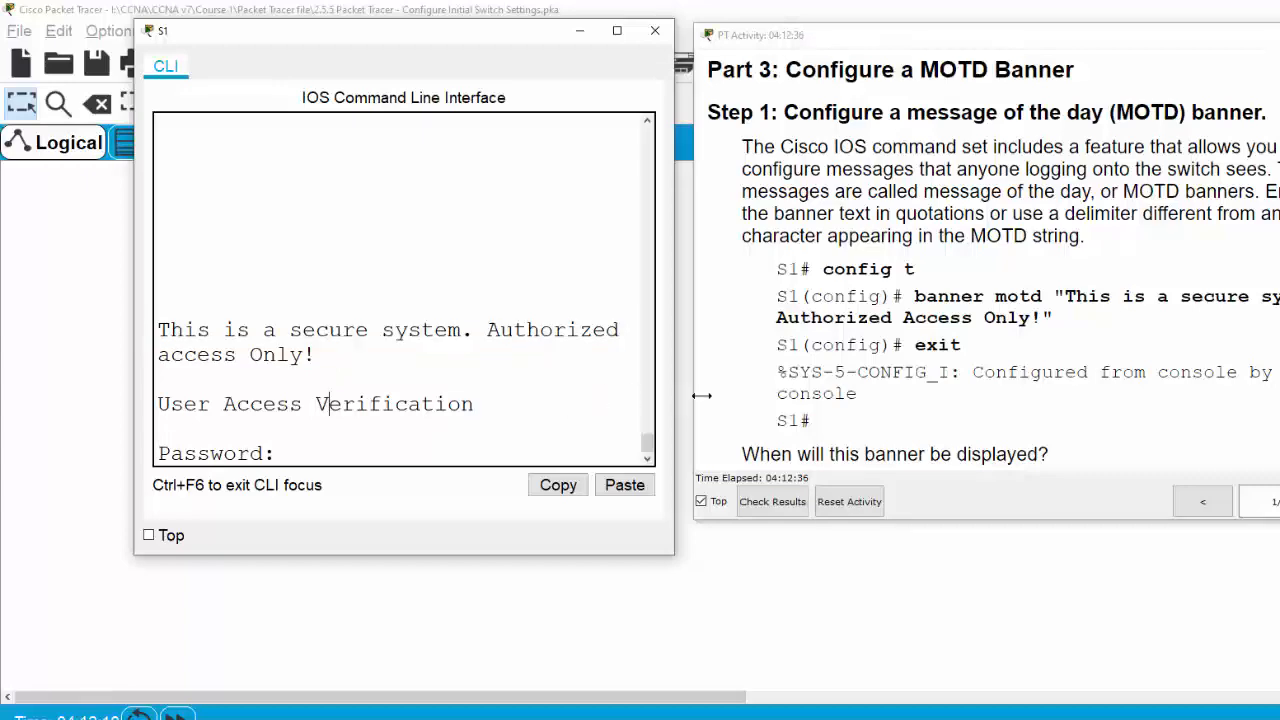
scroll(702, 396, "down", 3)
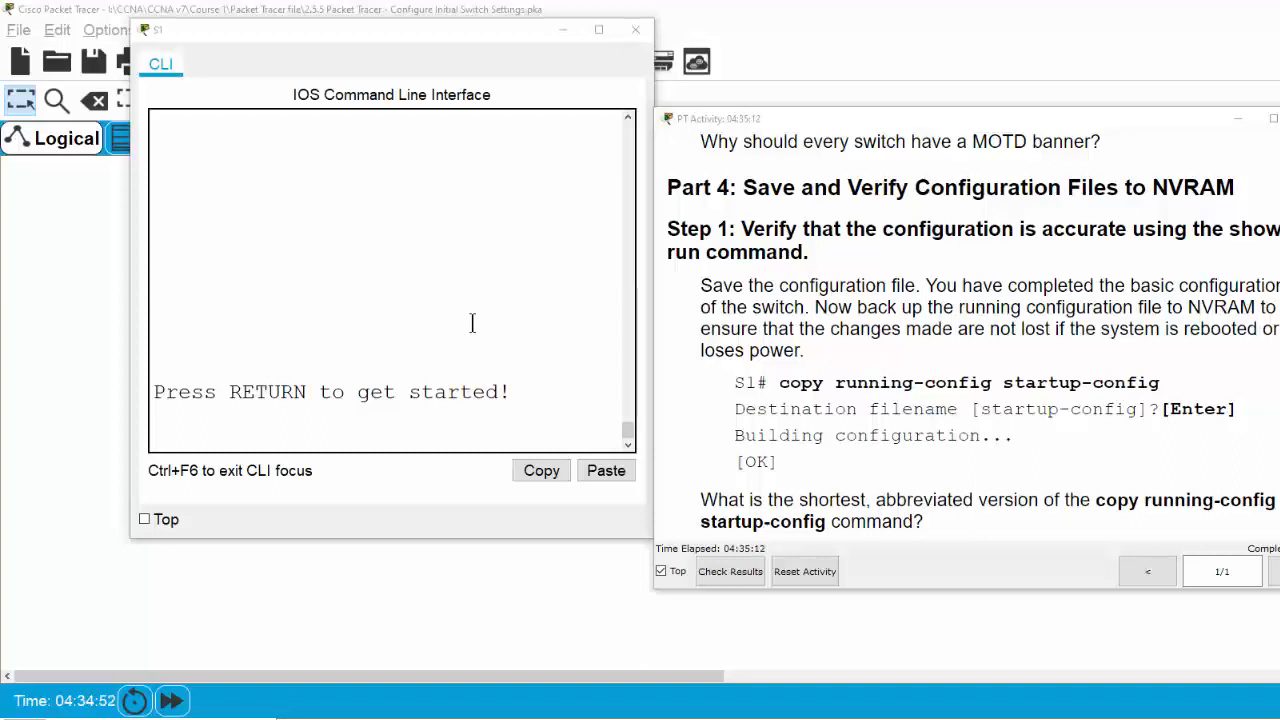
Log in at the console and try en, which fails with the Bad secrets error
left_click(364, 407)
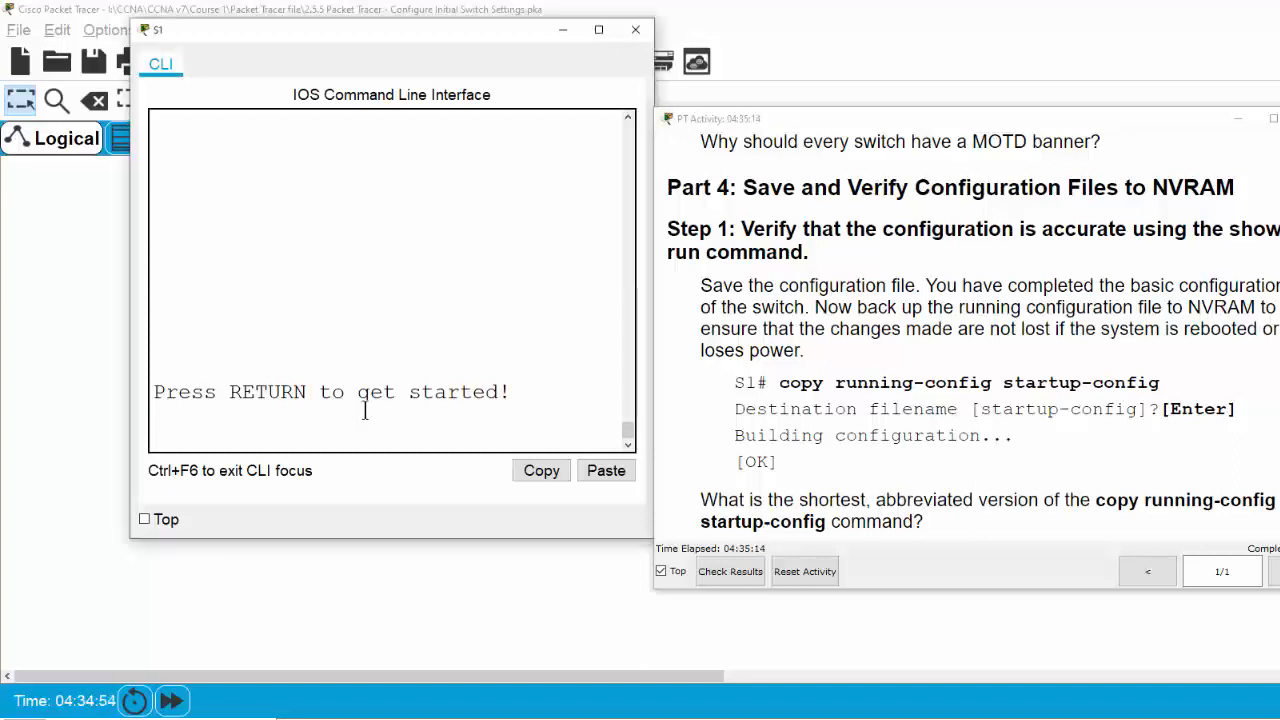
key("Return")
key("Return")
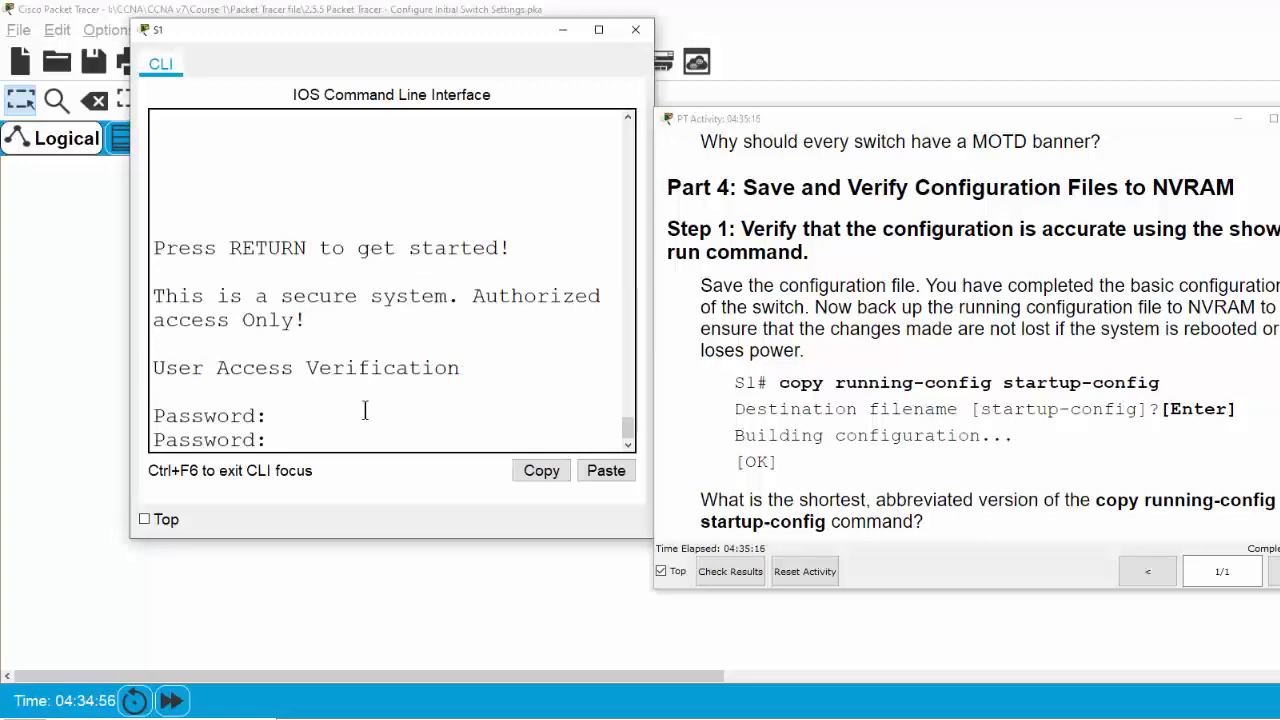
key("Return")
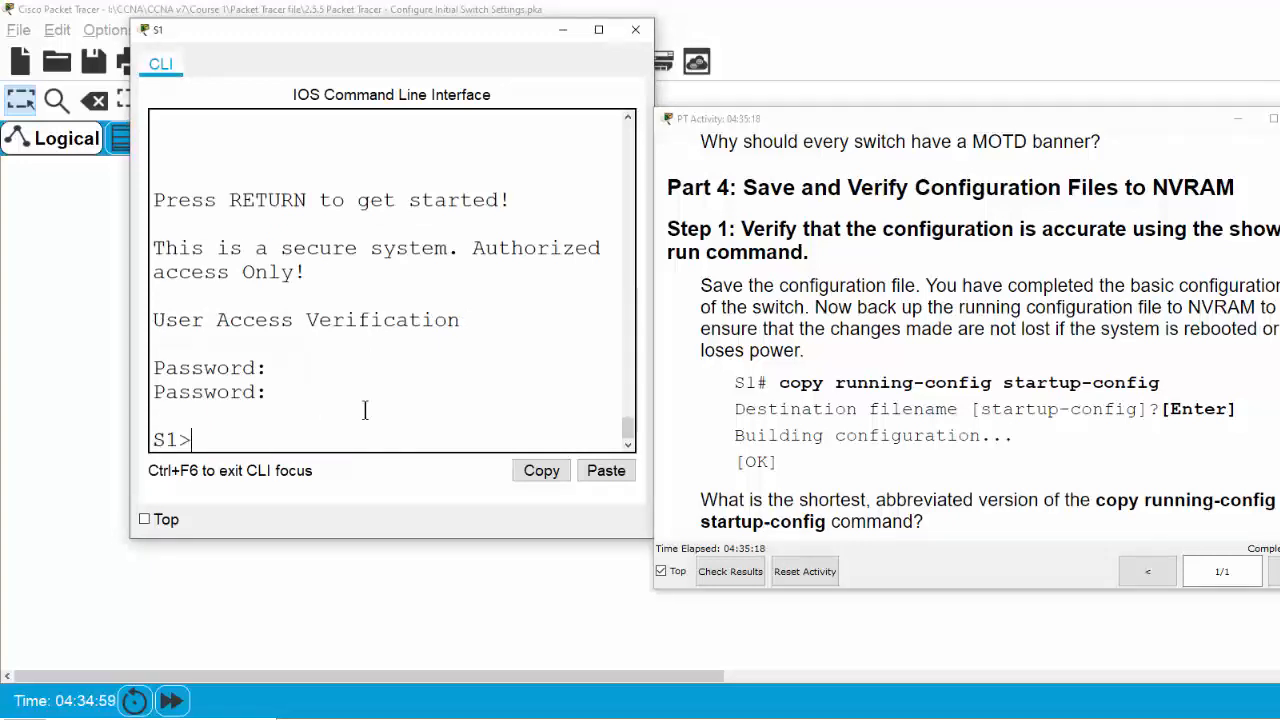
type("en")
key("Return")
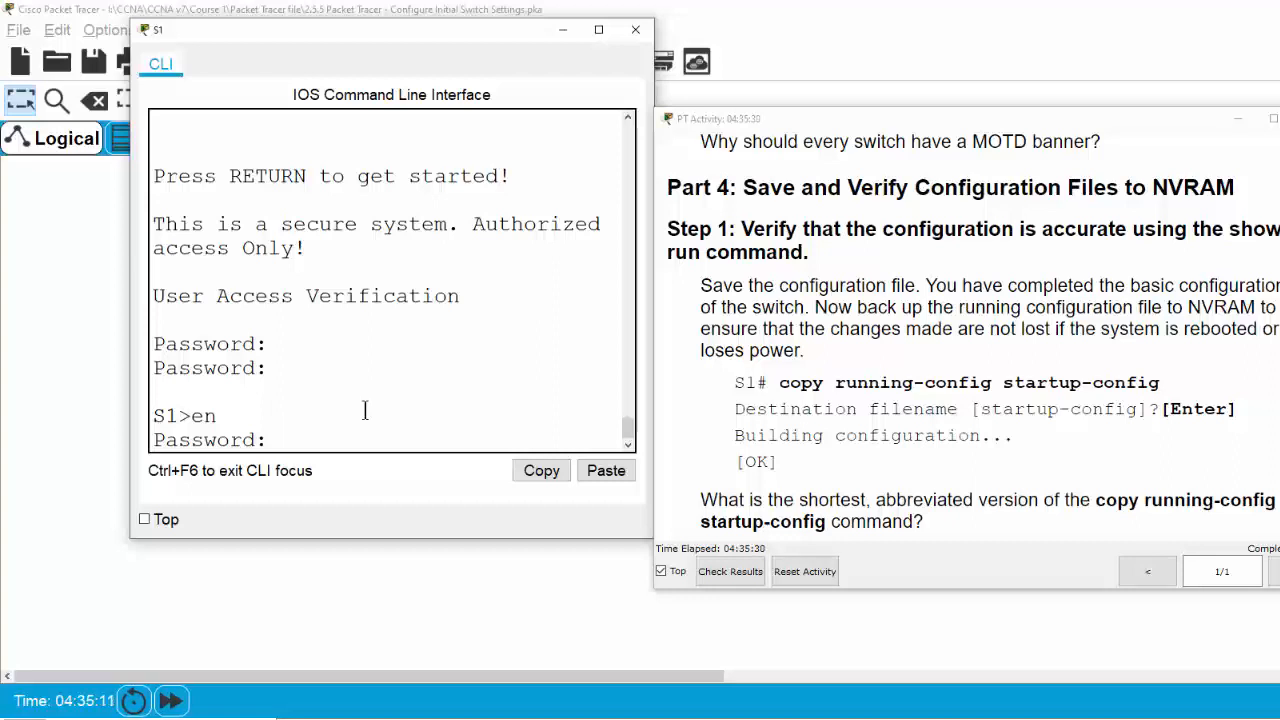
key("Return")
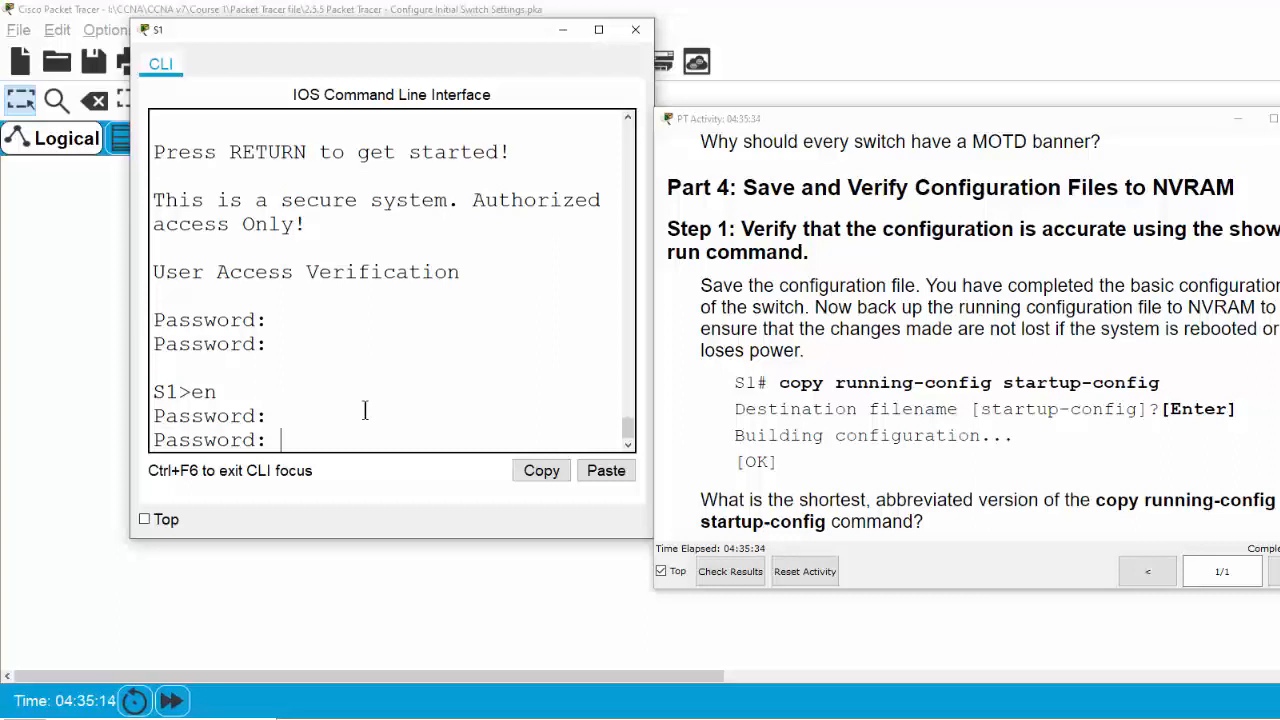
key("Return")
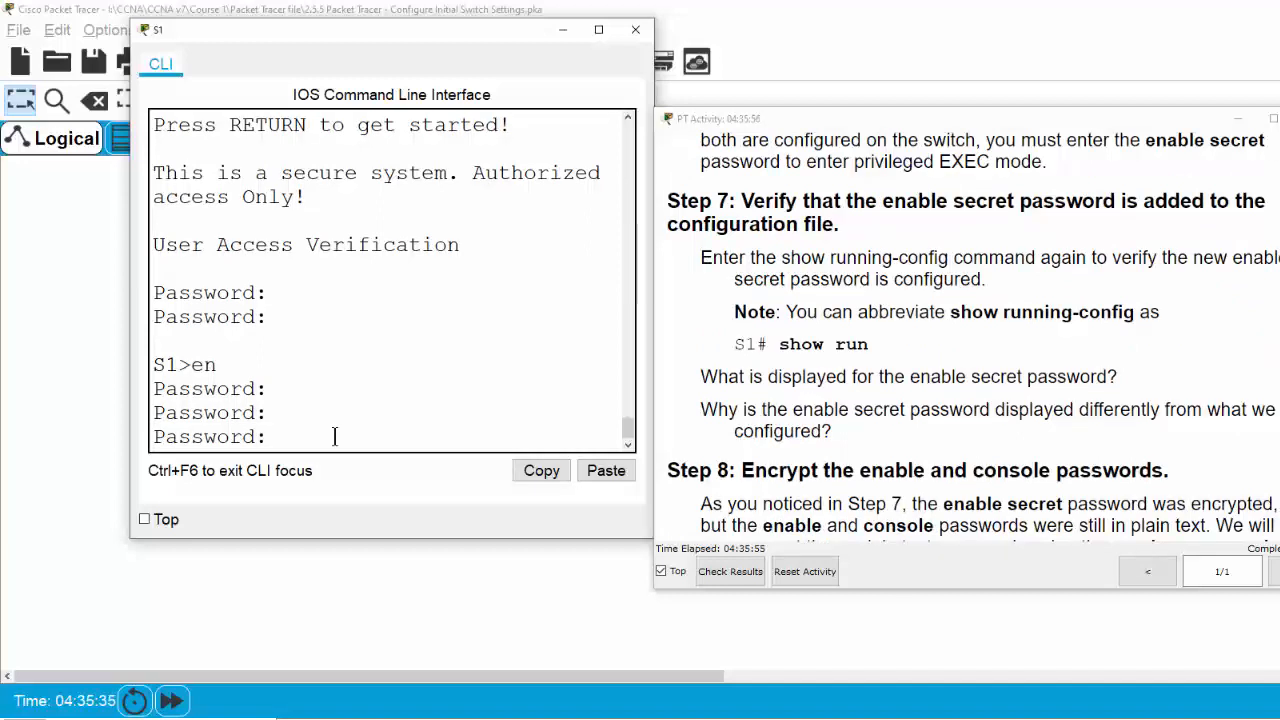
key("Return")
key("Return")
key("Return")
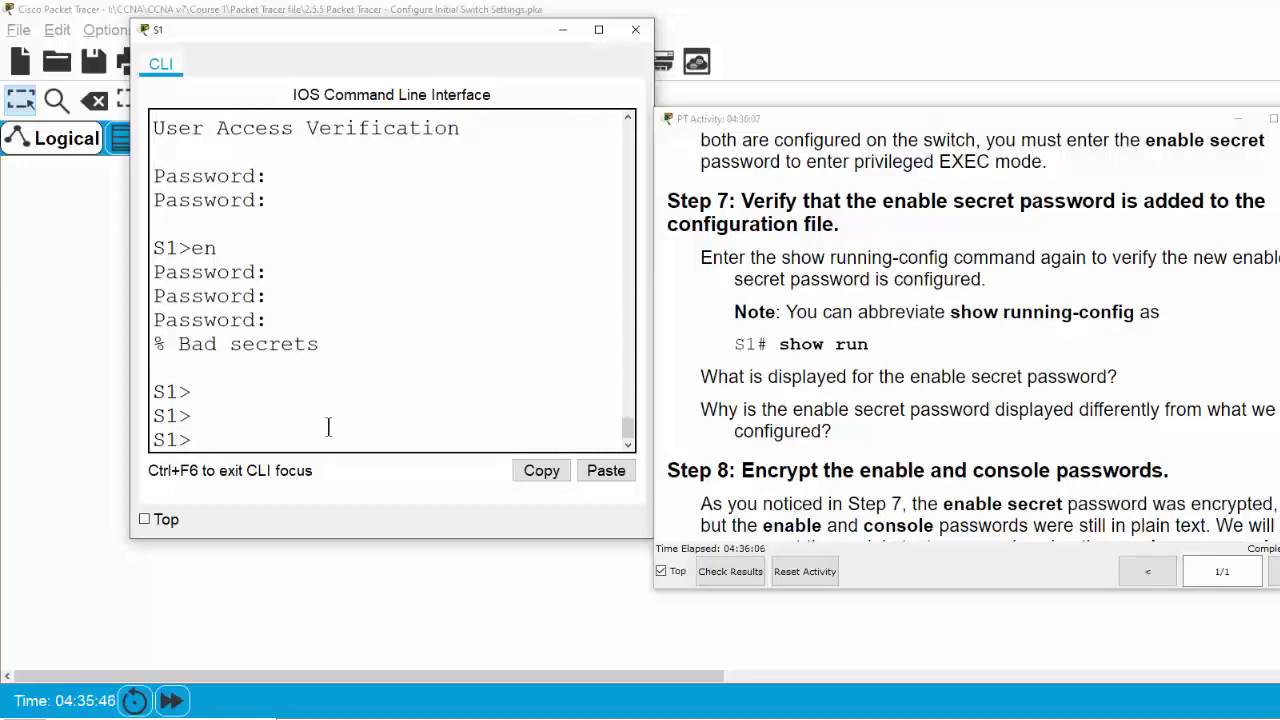
left_click(363, 411)
left_click_drag(168, 350, 352, 346)
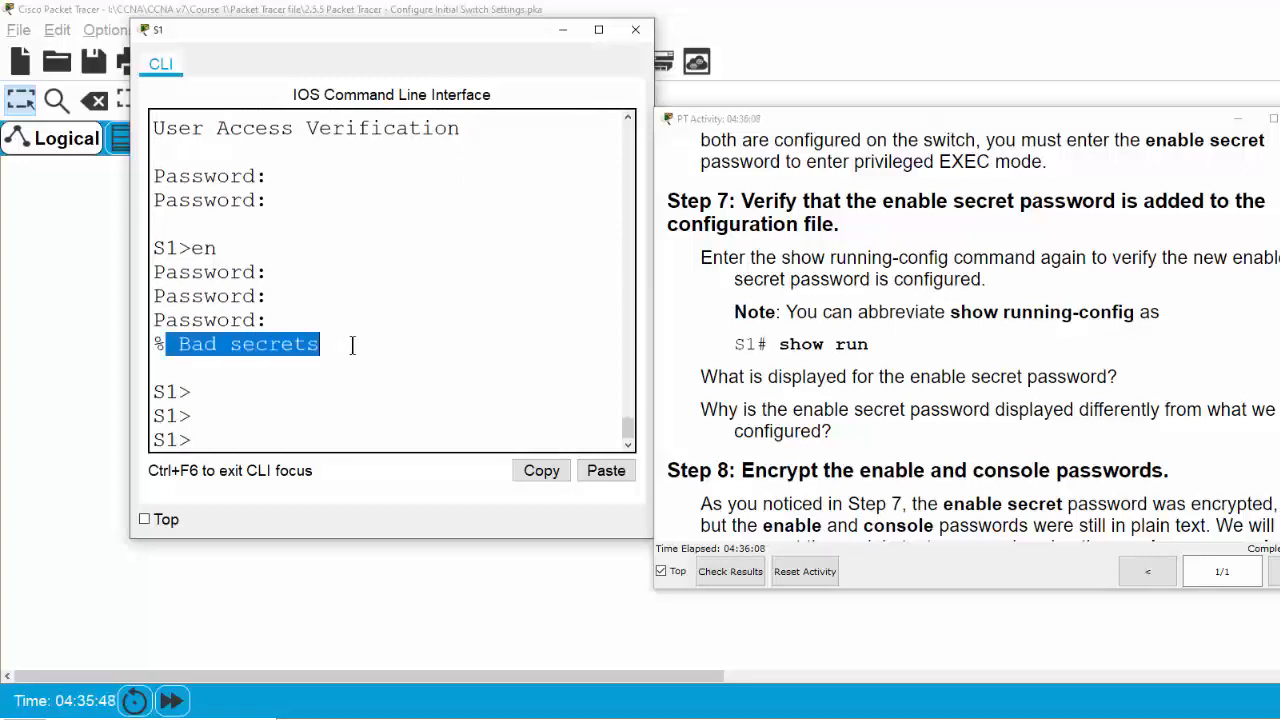
left_click(236, 442)
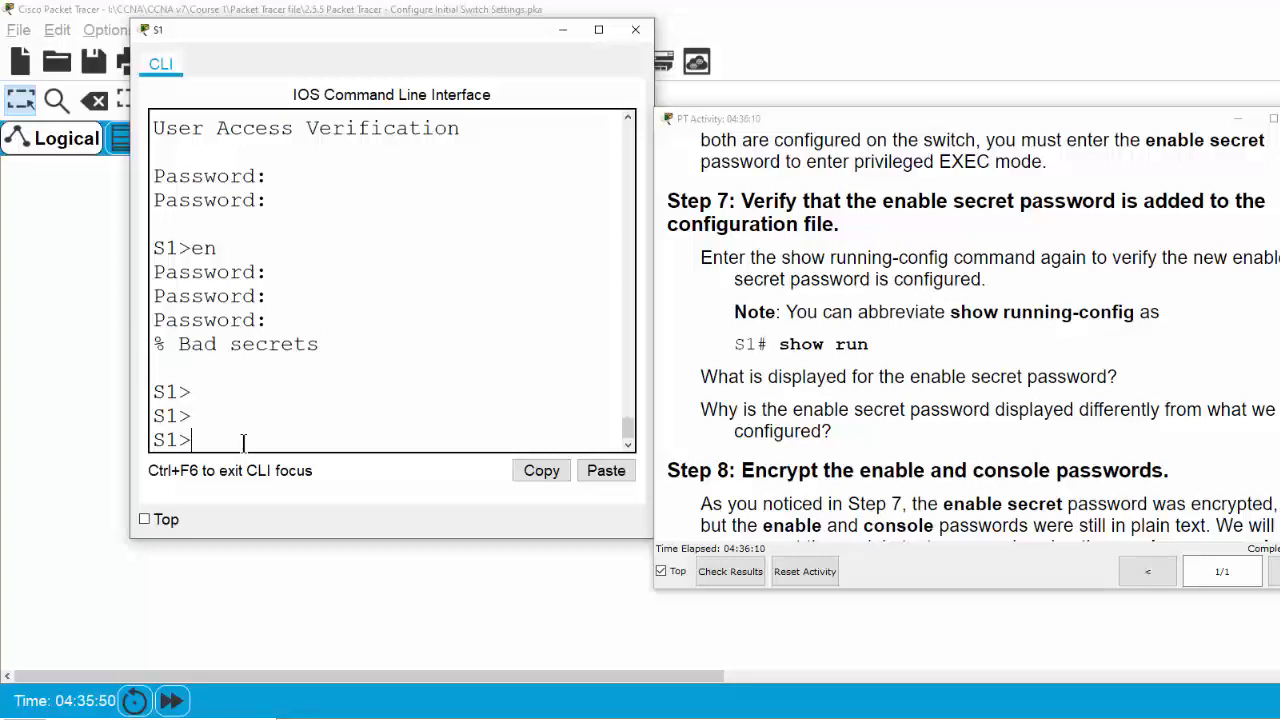
Run en again and submit the enable secret password to reach S1#
type("itsasecret")
key("Return")
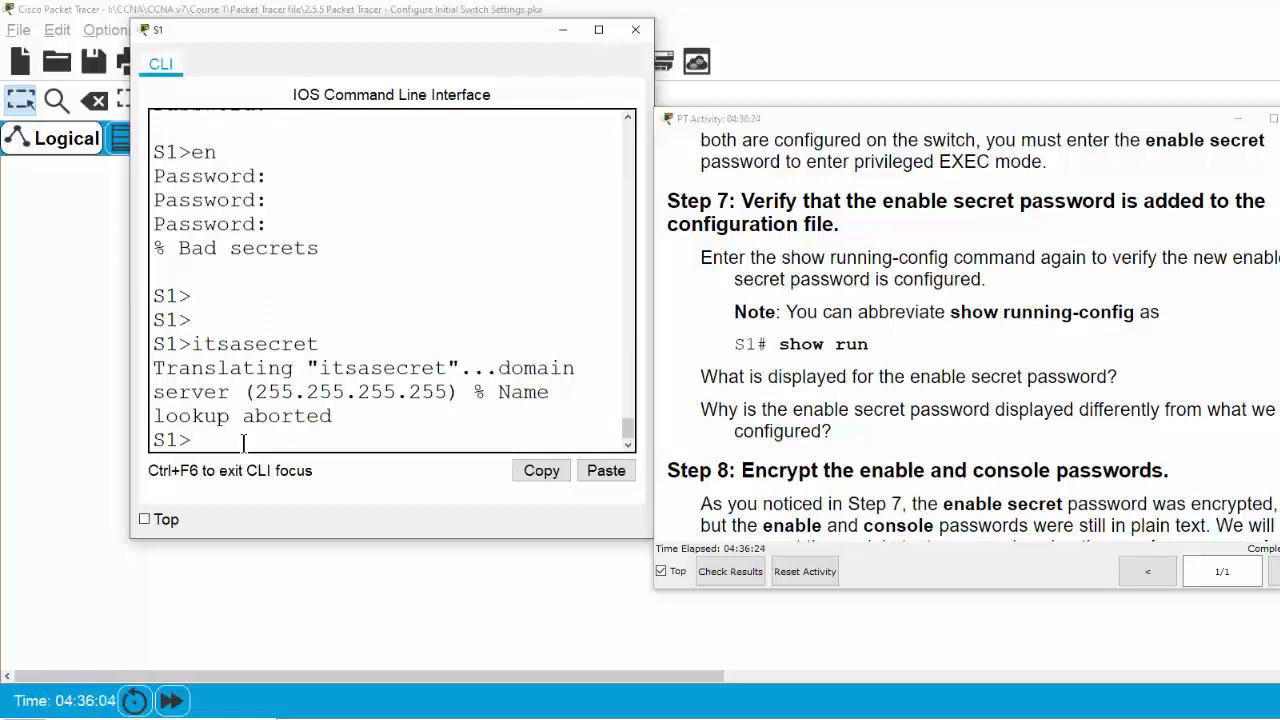
type("en")
key("Return")
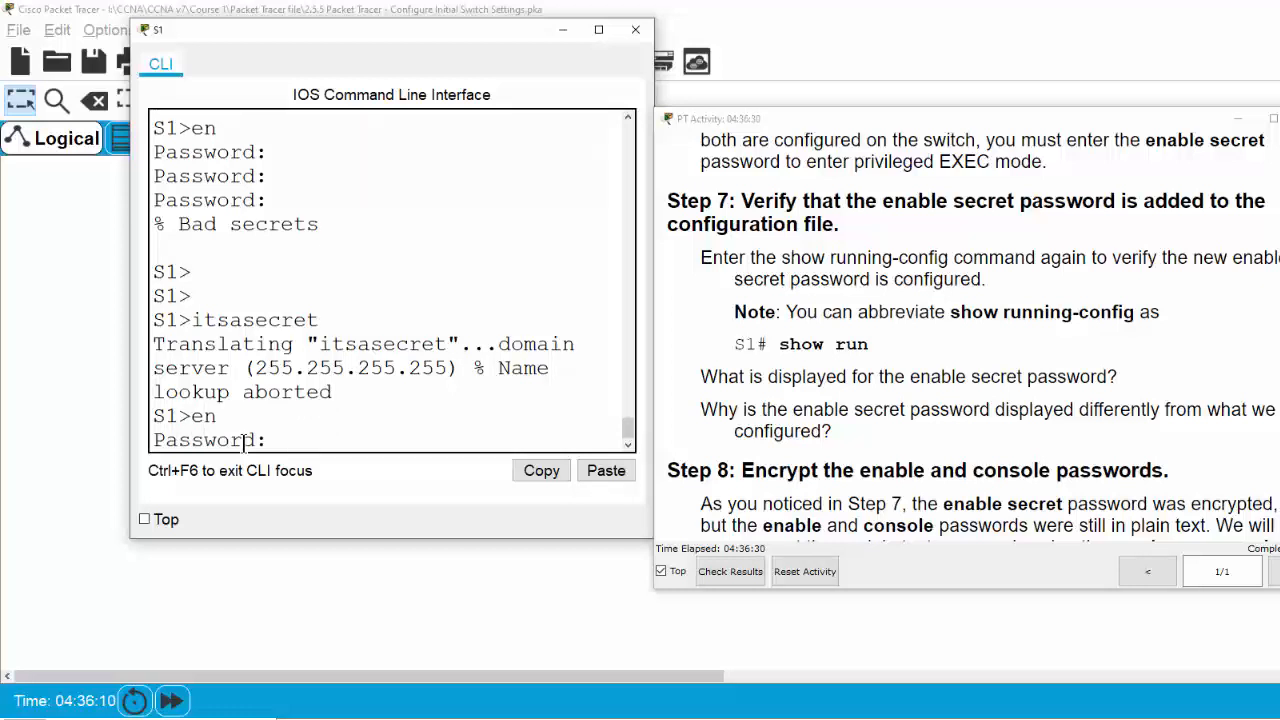
key("Return")
key("Return")
key("Return")
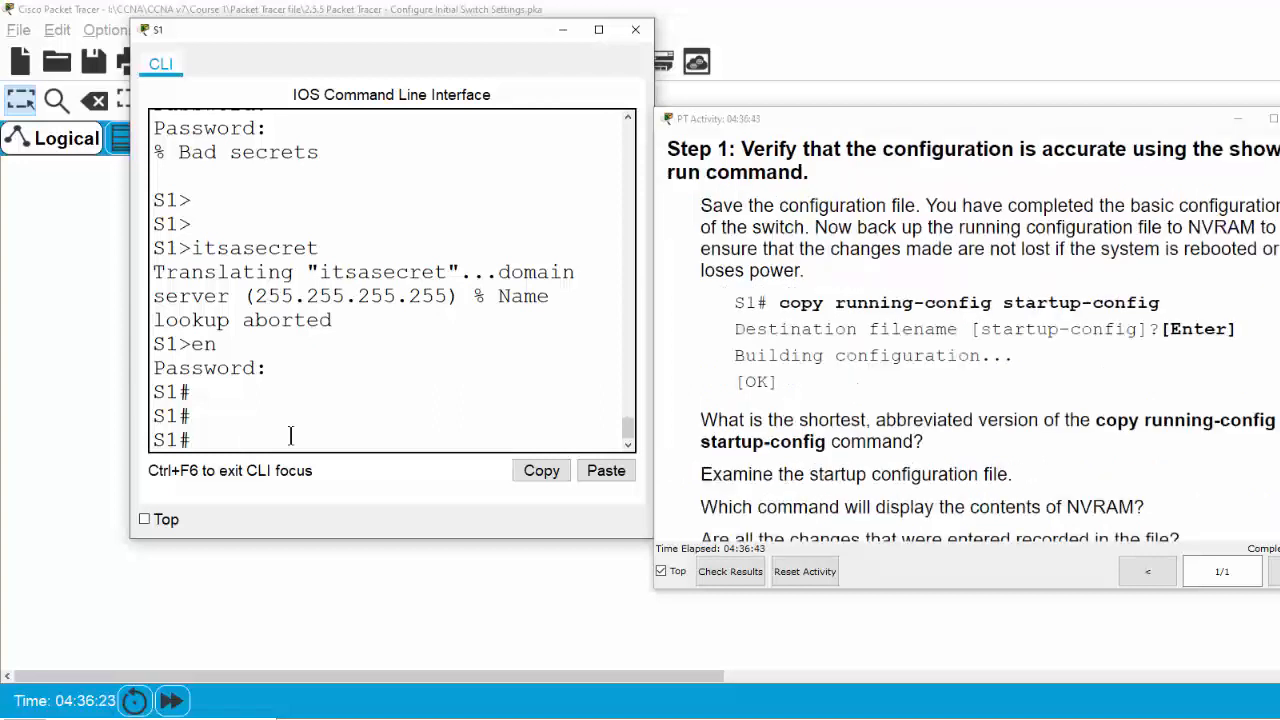
Run copy running-config startup-config, accept the default filename, and begin typing show startup-config
type("copy run st")
key("Tab")
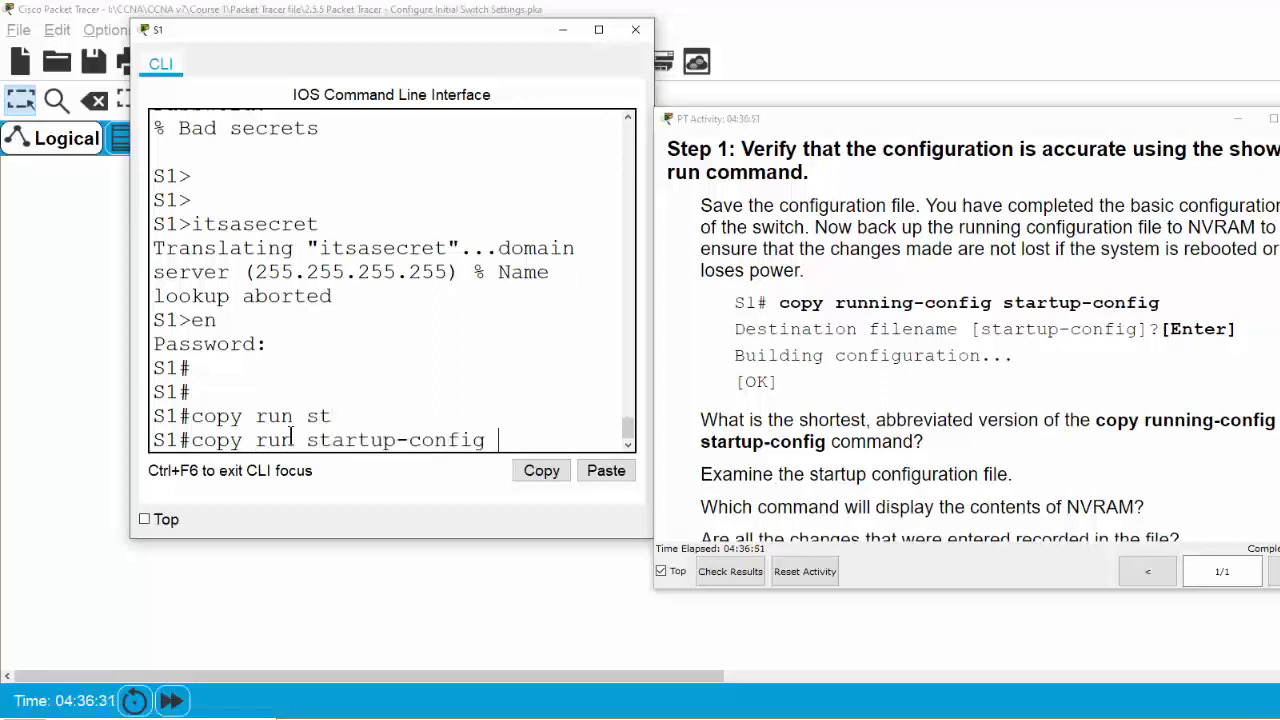
key("Return")
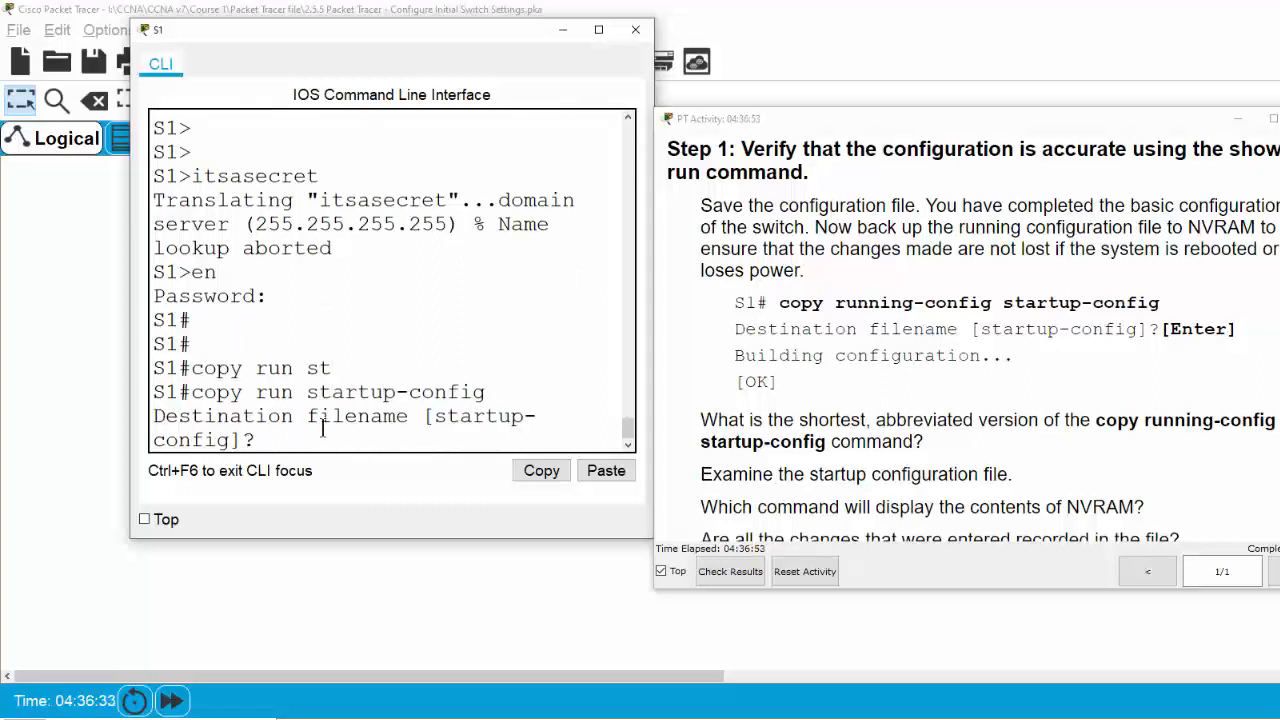
left_click_drag(436, 415, 232, 448)
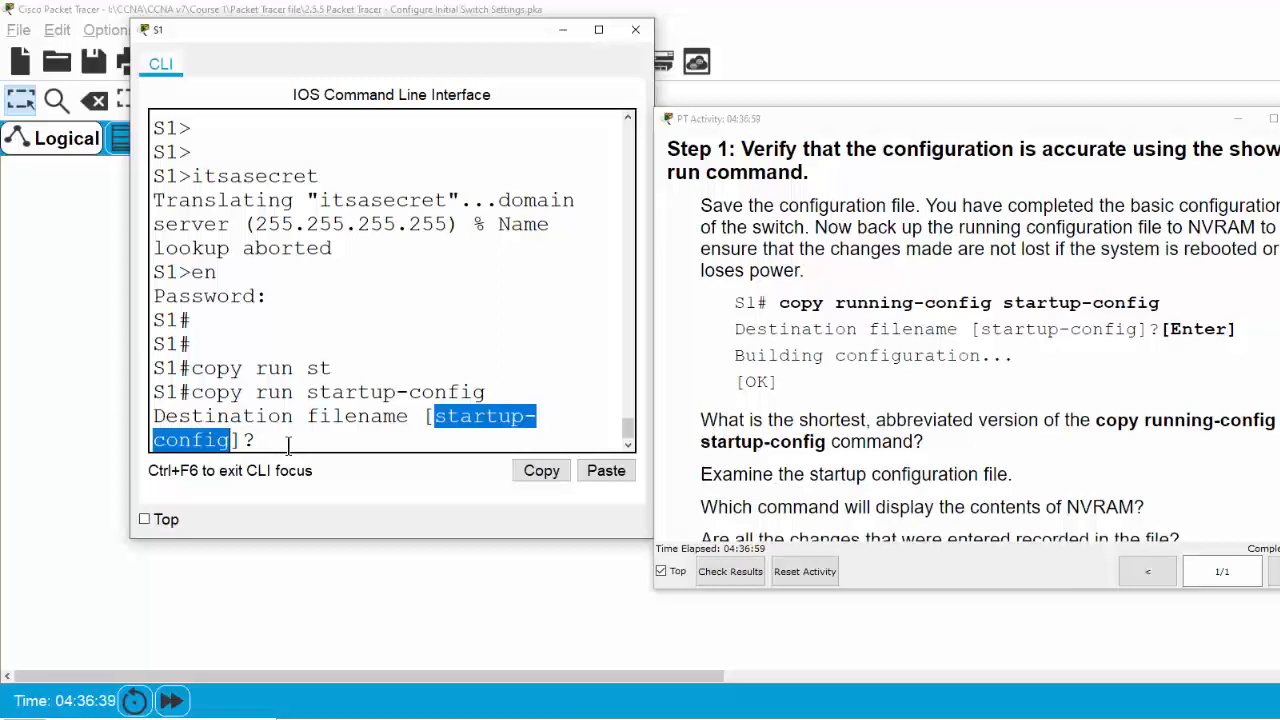
key("Return")
key("Return")
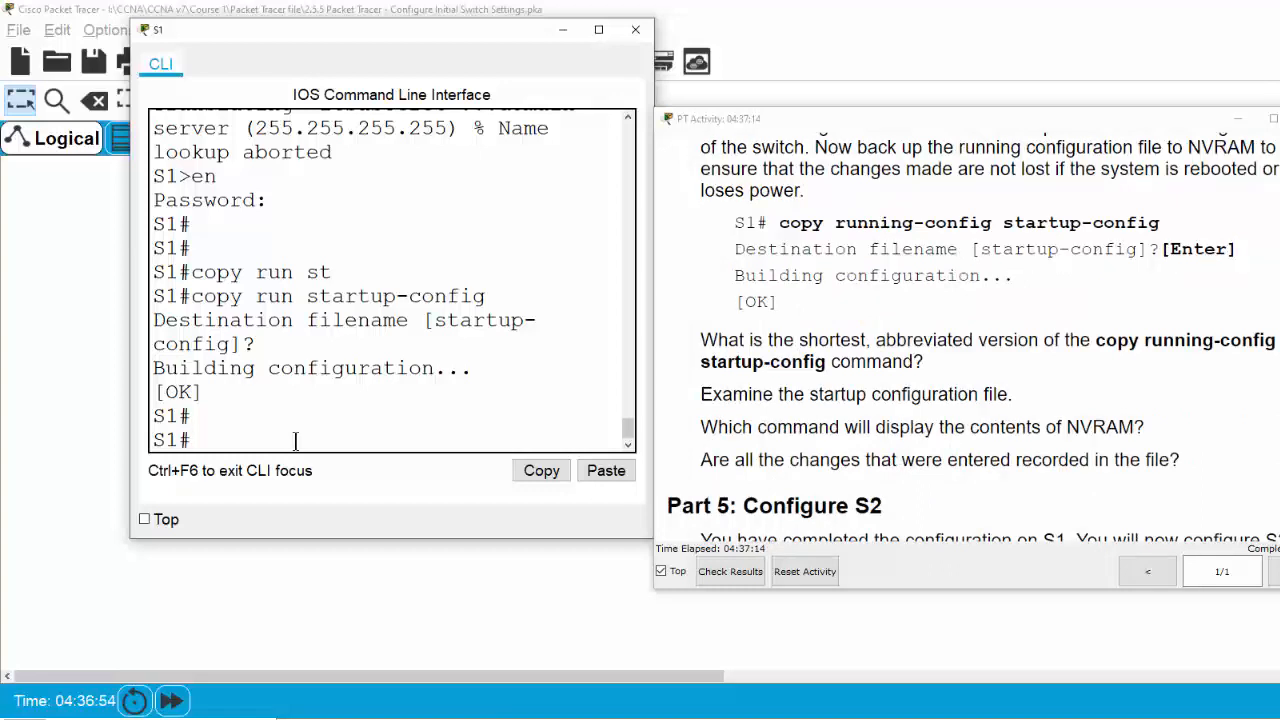
type("show s")
key("Tab")
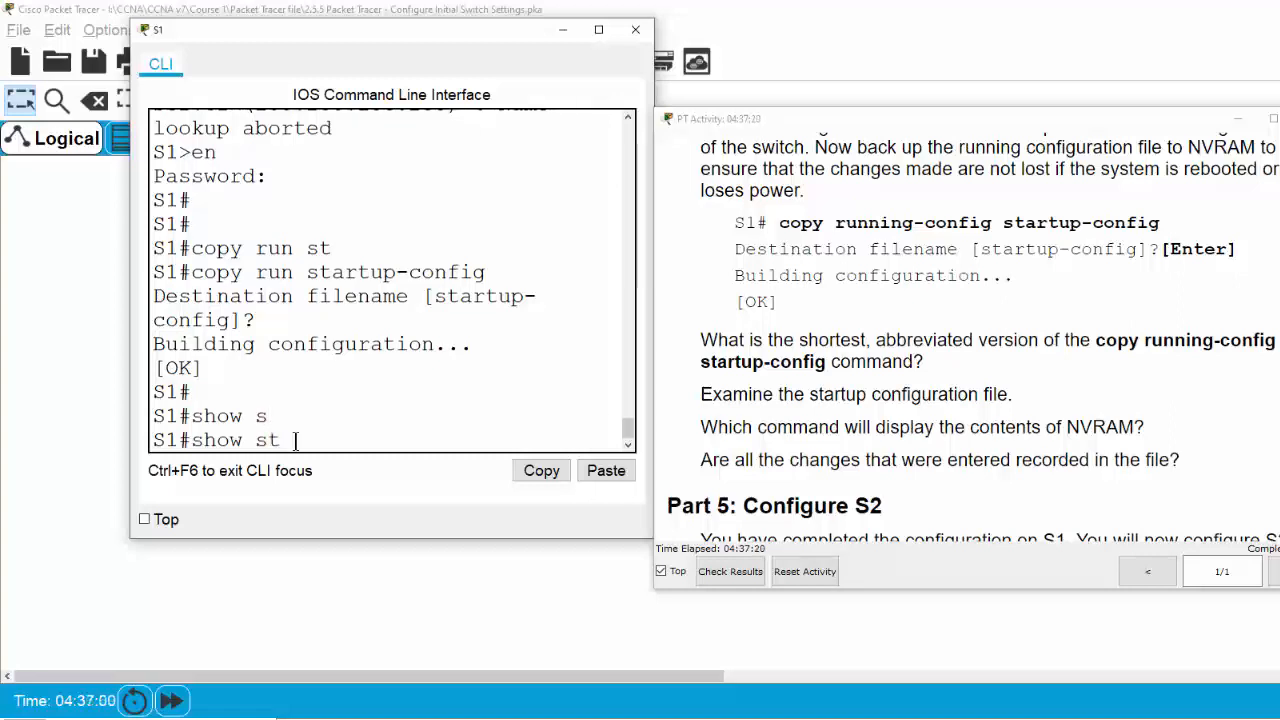
Page through show startup-config to check the saved entries, then return to the topology workspace
type("tart")
key("Tab")
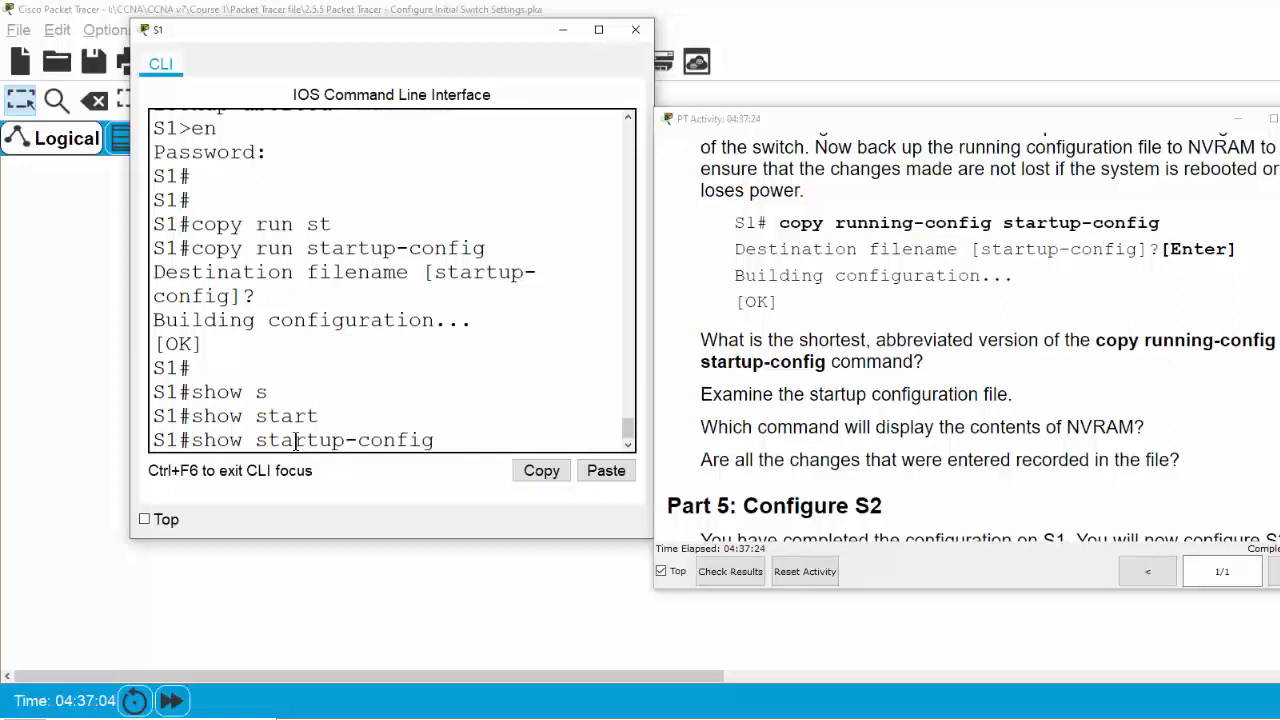
key("Return")
key("Return")
key("Return")
key("Return")
key("Return")
key("Return")
key("Return")
key("Return")
key("Return")
key("Return")
key("Return")
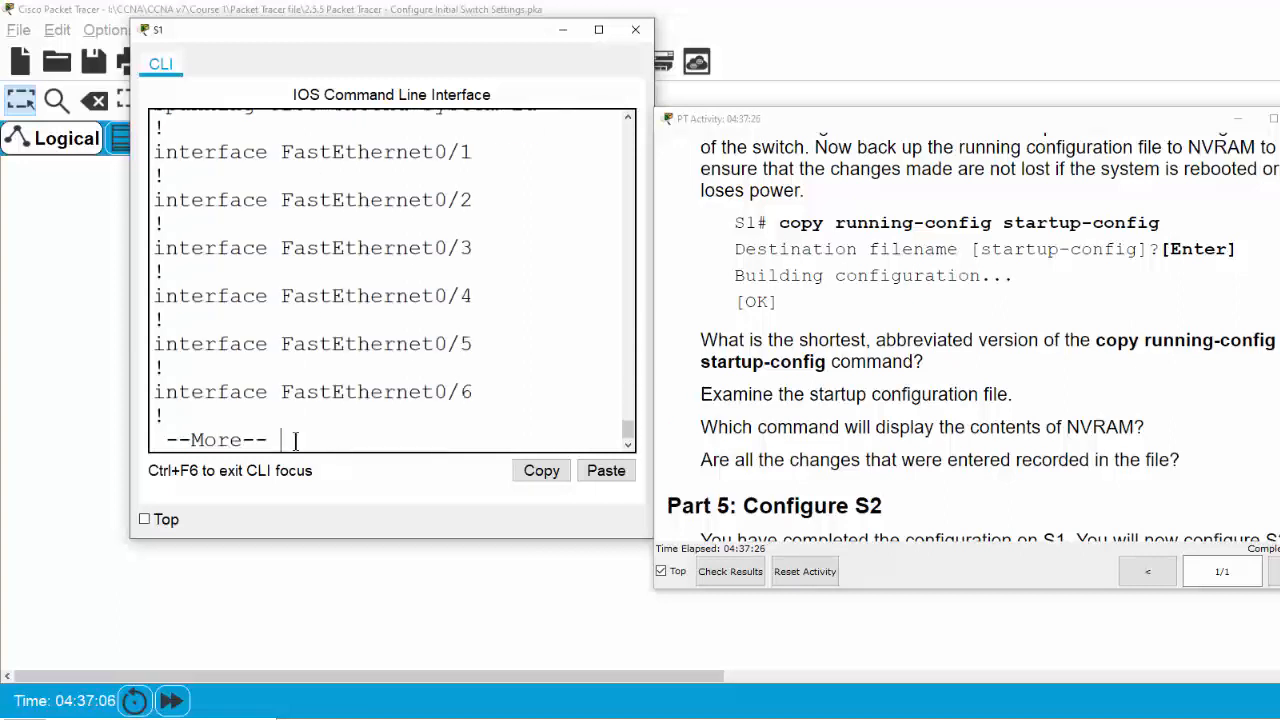
key("Return")
key("Return")
key("Return")
key("Return")
key("Return")
key("Return")
key("Return")
key("Return")
key("Return")
key("Return")
key("Return")
key("Return")
key("Return")
key("Return")
key("Return")
key("Return")
key("Return")
key("Return")
key("Return")
key("Return")
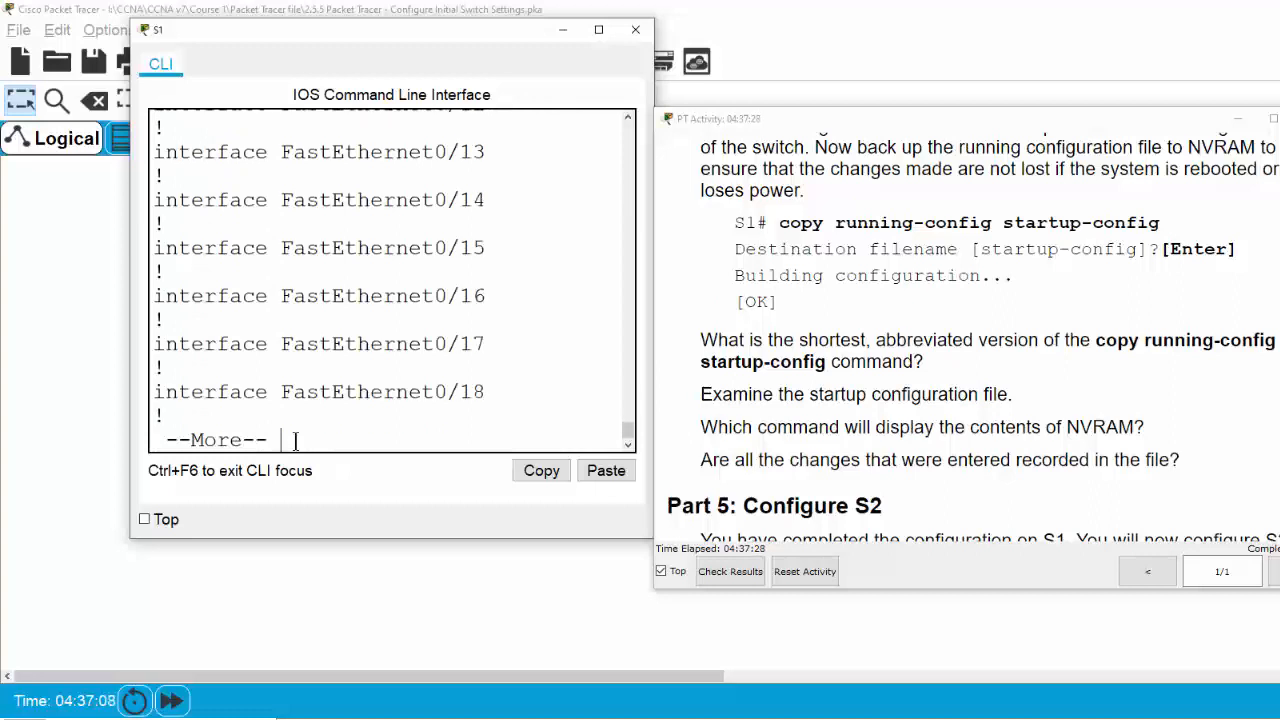
key("Return")
key("Return")
key("Return")
key("Return")
key("Return")
key("Return")
key("Return")
key("Return")
key("Return")
key("Return")
key("Return")
key("Return")
key("Return")
key("Return")
key("Return")
key("Return")
key("Return")
key("Return")
key("Return")
key("Return")
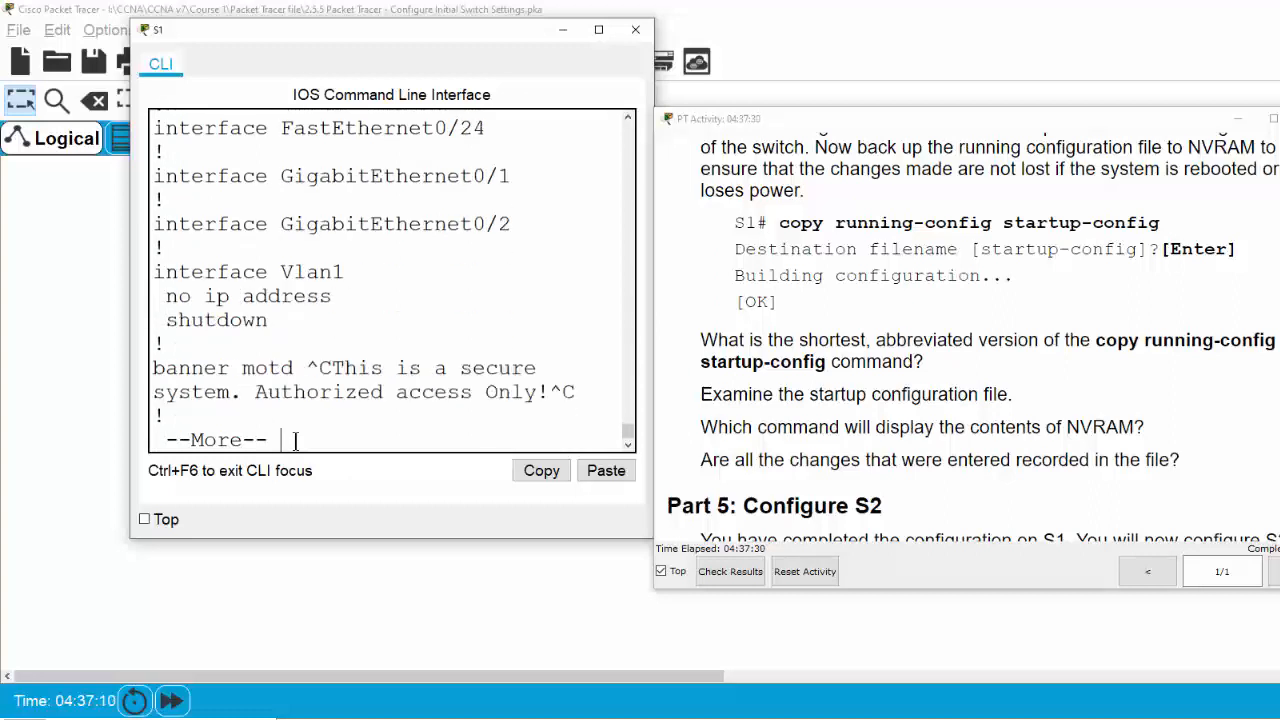
key("Return")
key("Return")
key("Return")
key("Return")
key("Return")
key("Return")
key("Return")
key("Return")
key("Return")
key("Return")
key("Return")
key("Return")
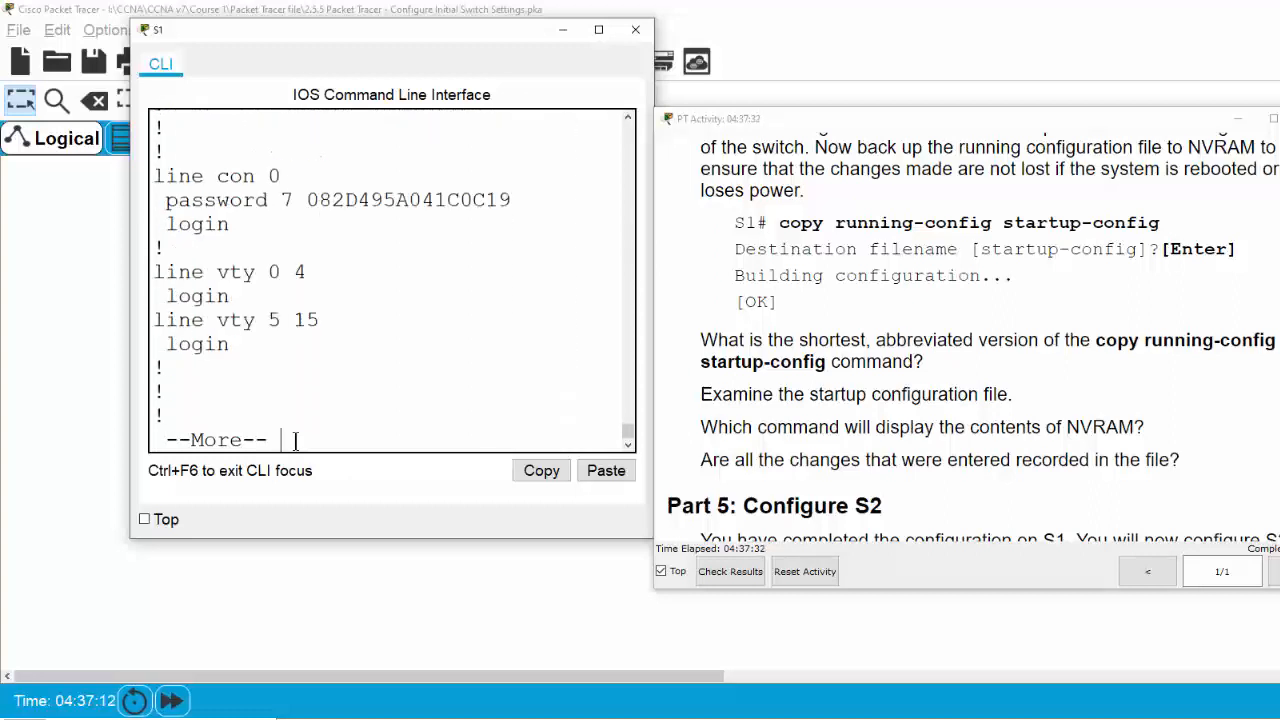
scroll(316, 355, "up", 12)
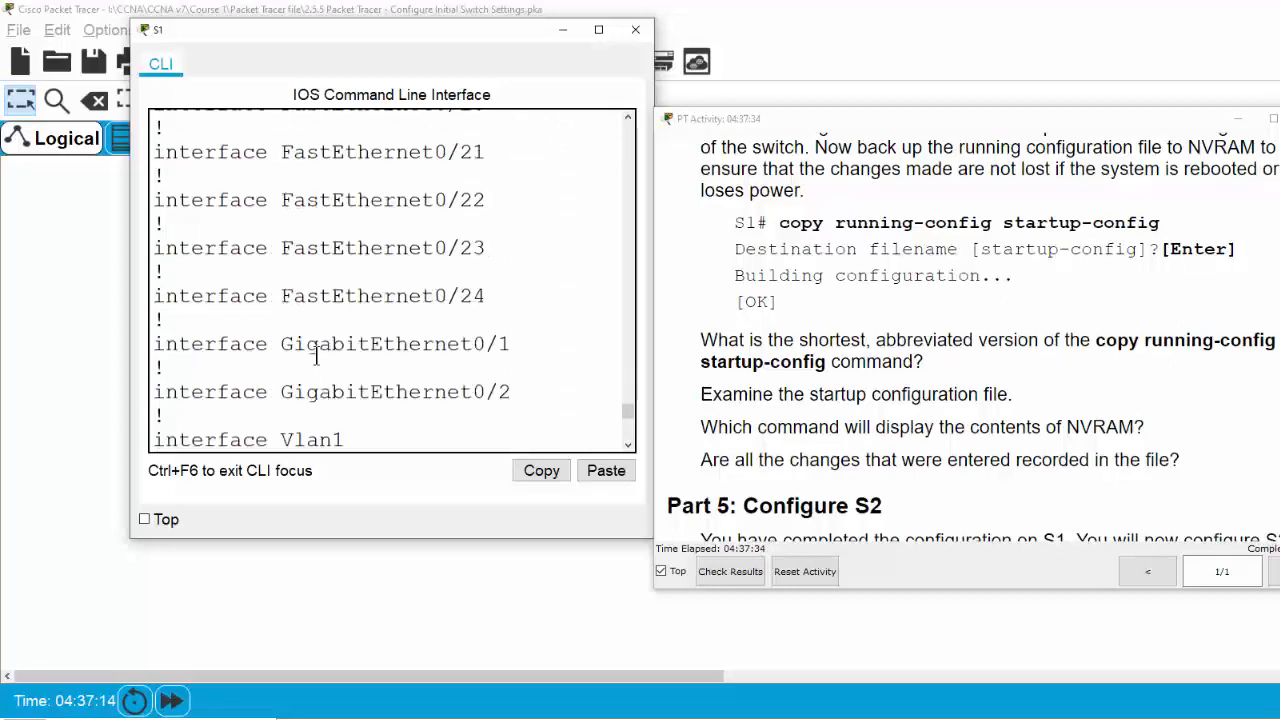
scroll(316, 355, "up", 8)
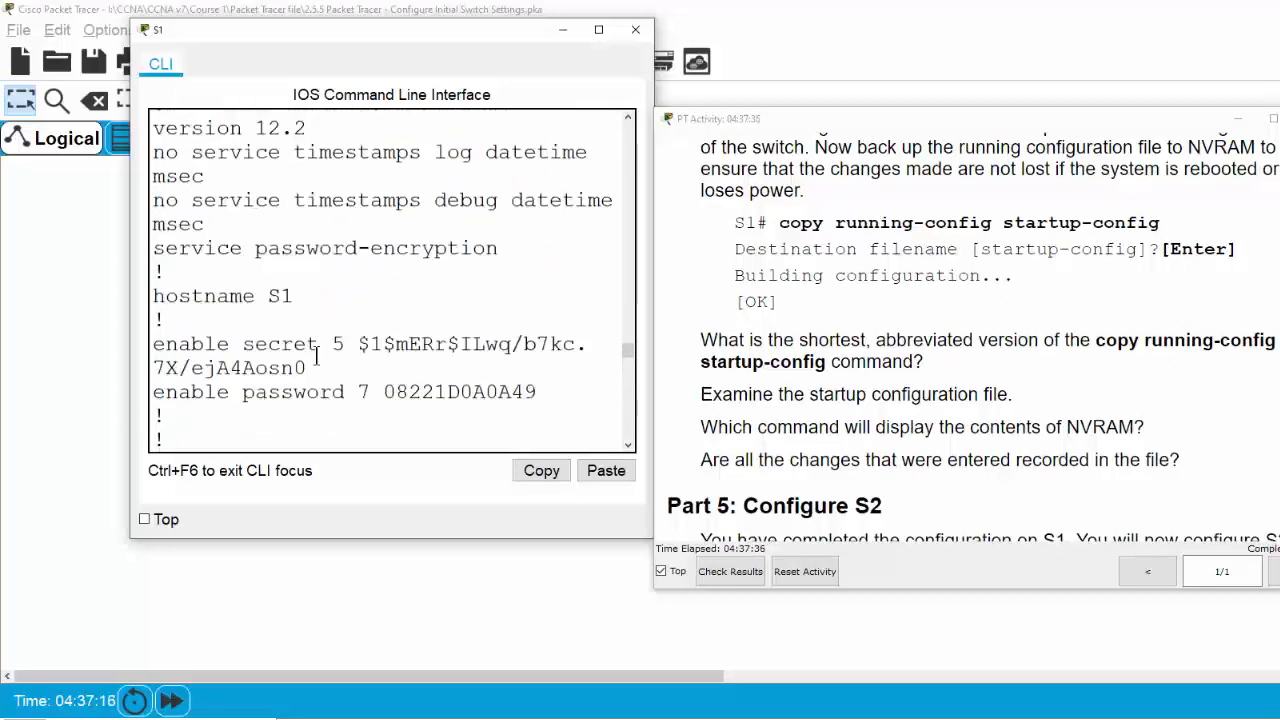
scroll(201, 296, "up", 2)
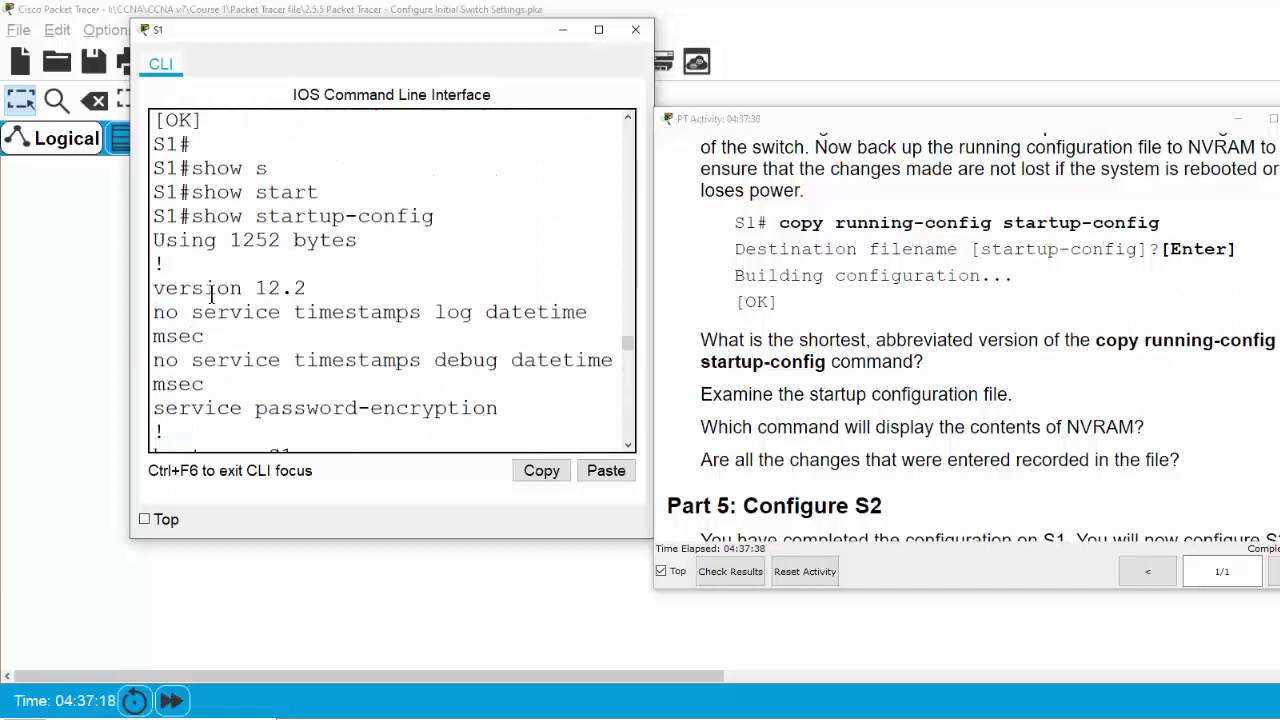
scroll(210, 292, "down", 1)
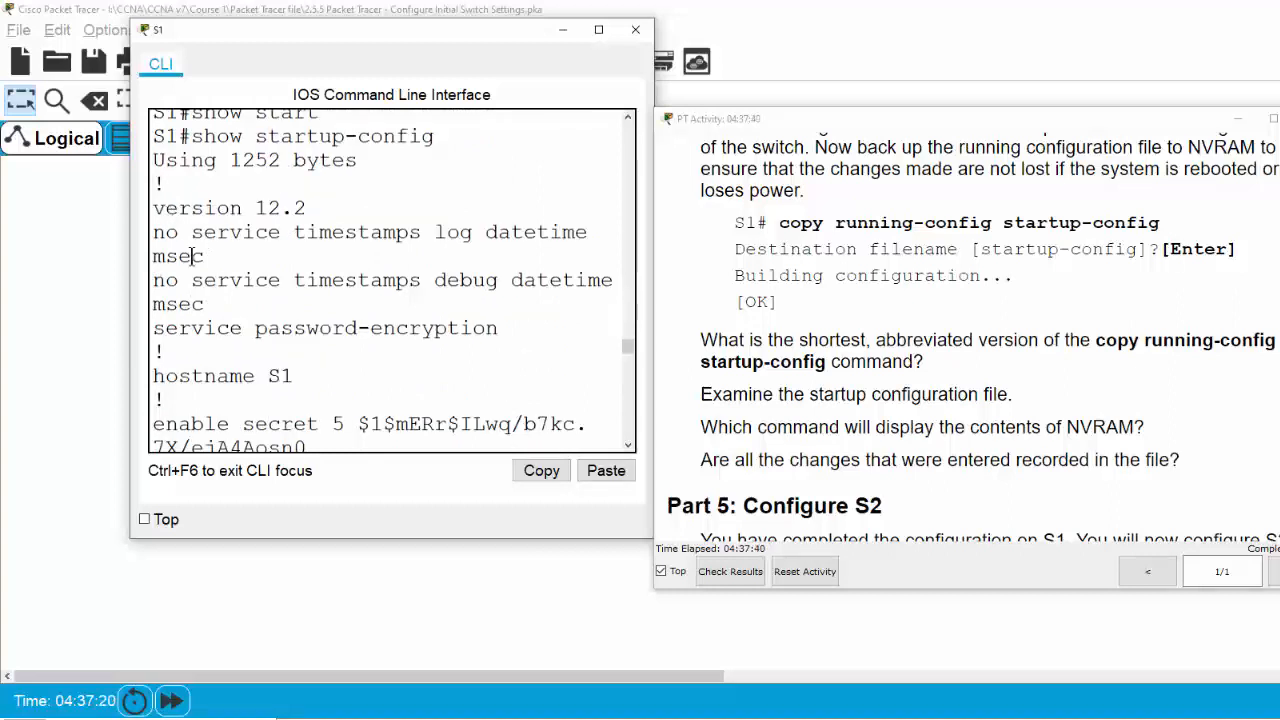
scroll(254, 309, "down", 4)
scroll(254, 309, "down", 15)
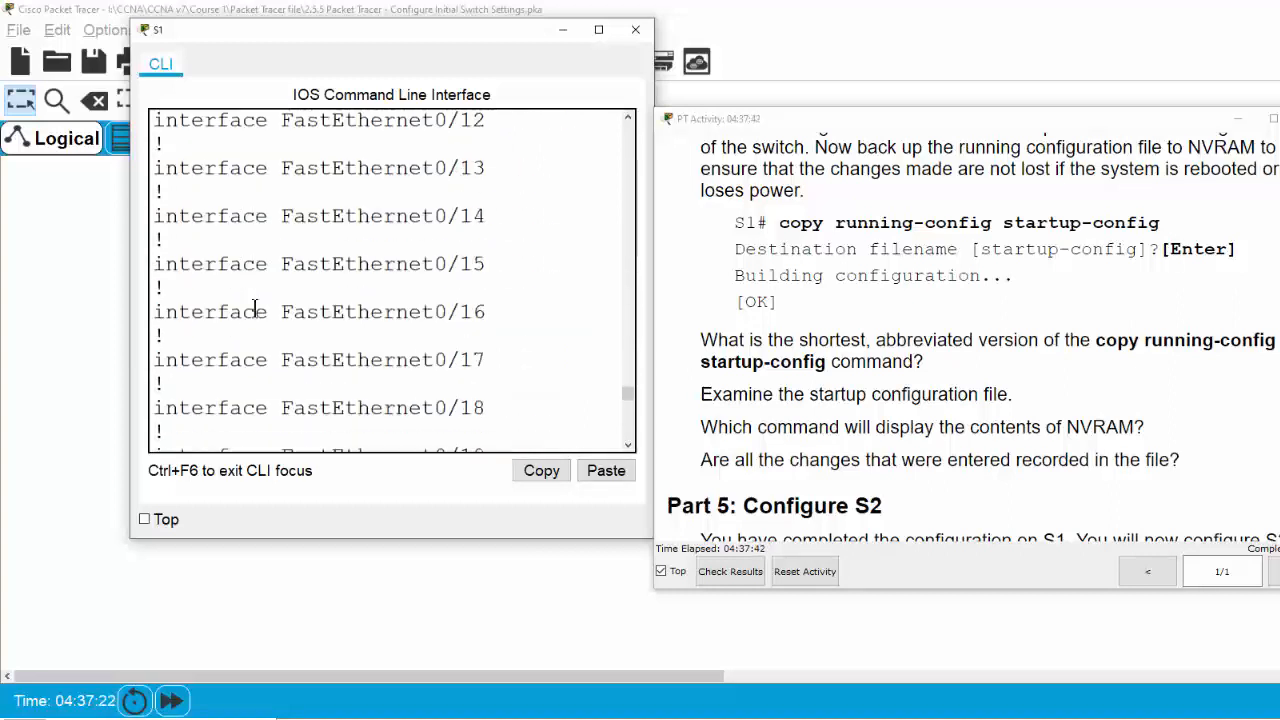
scroll(283, 340, "down", 2)
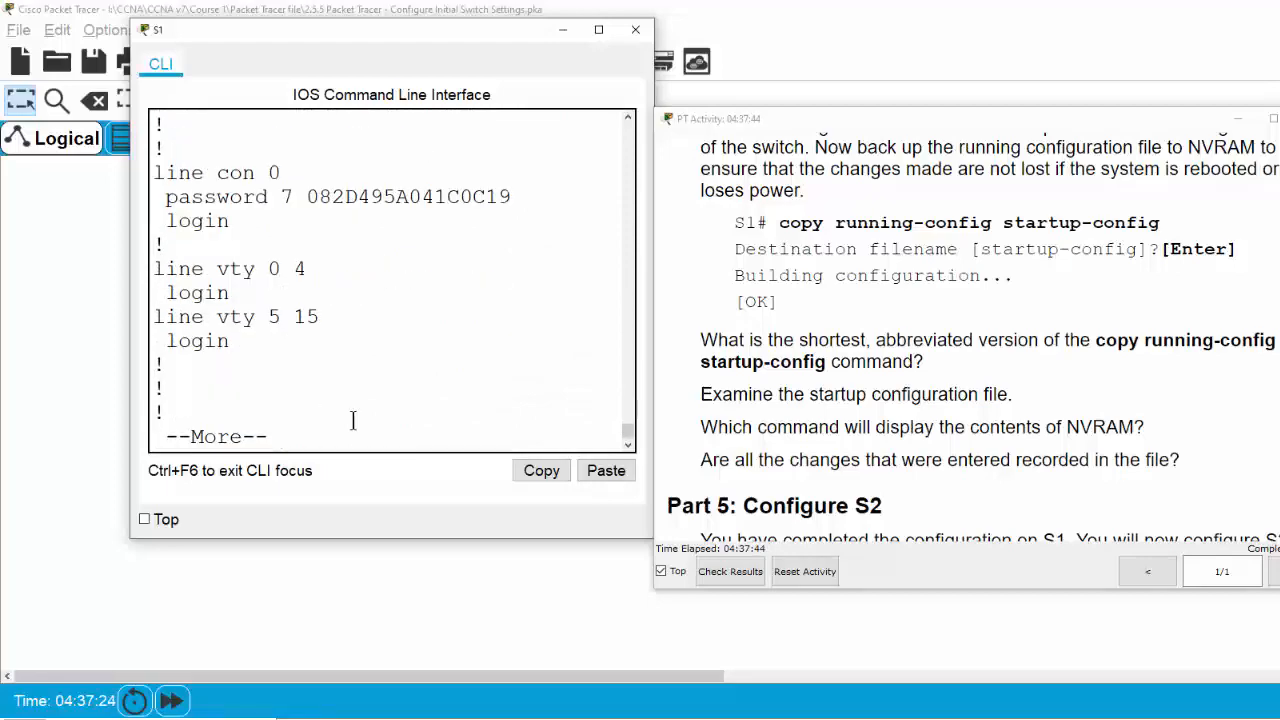
key("q")
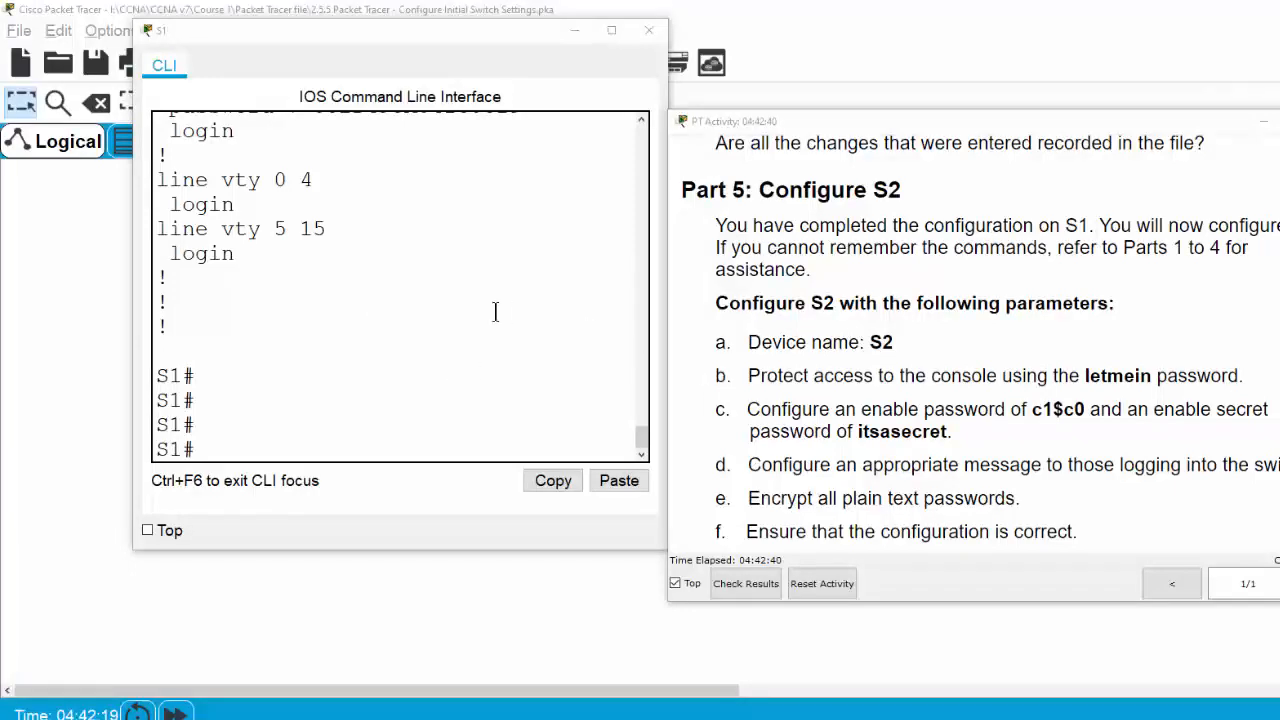
left_click(77, 294)
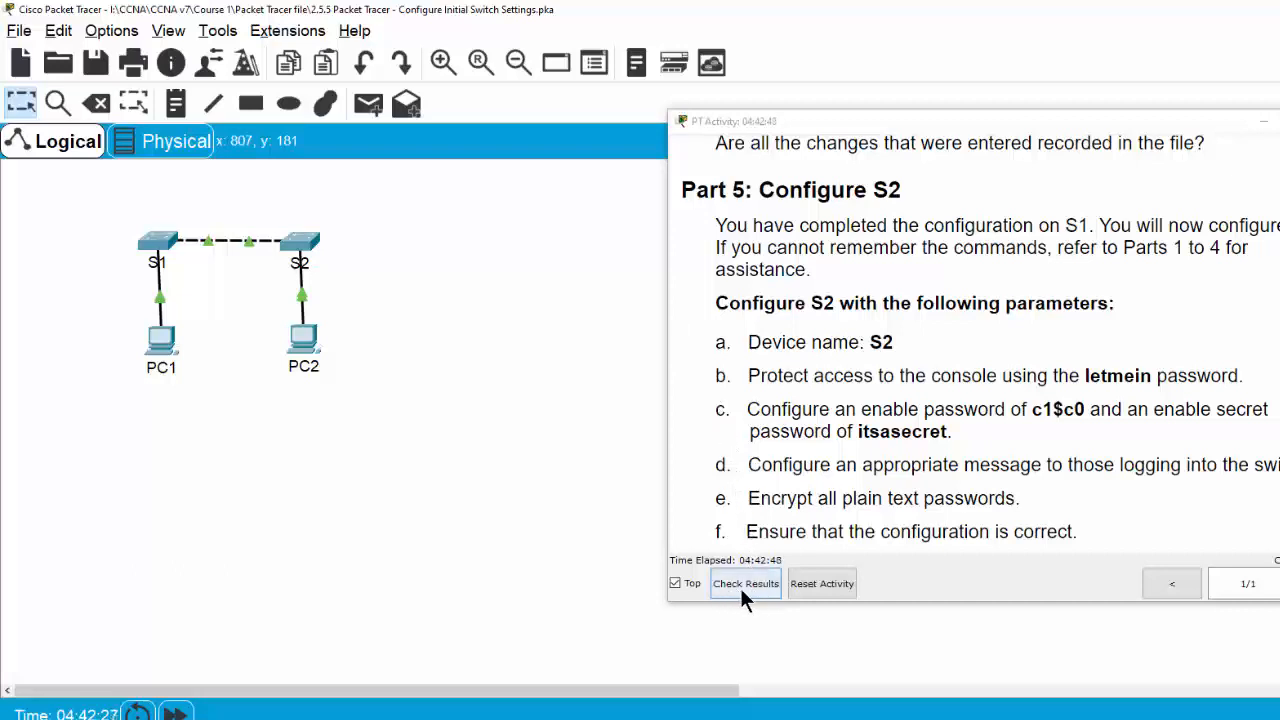
Check the activity results and review the Assessment Items to confirm every S1 item is correct
left_click(747, 588)
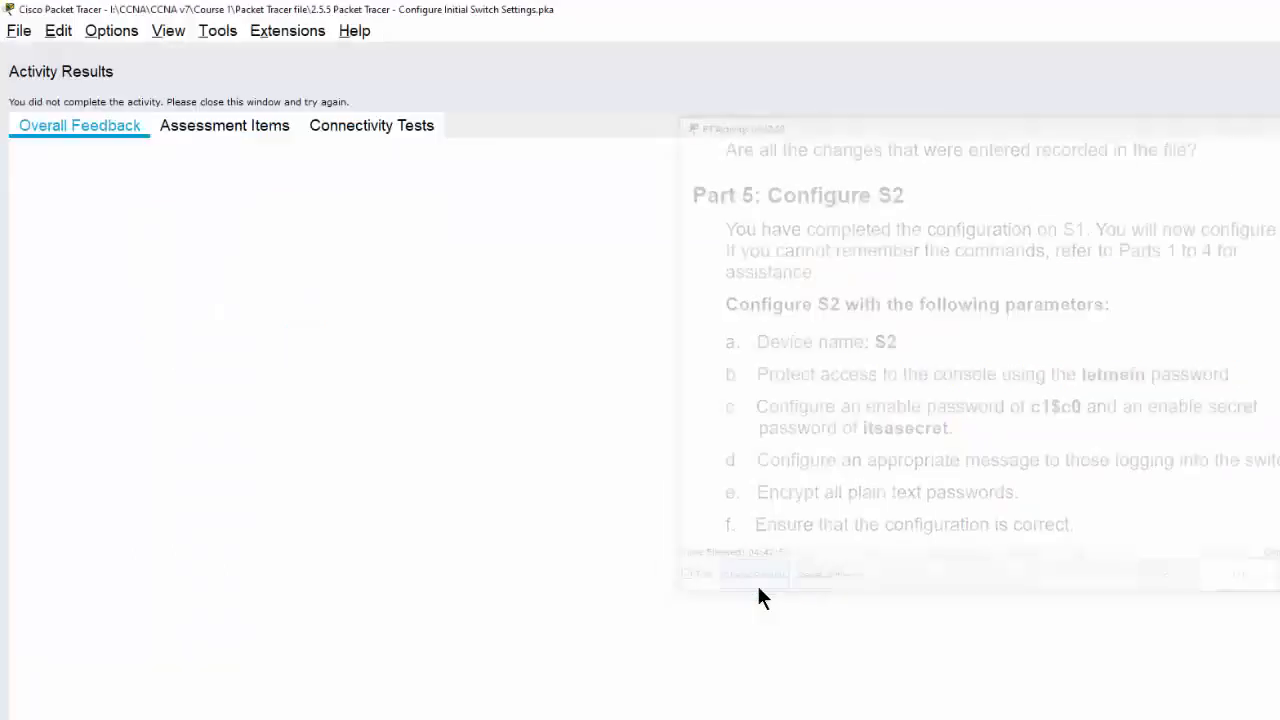
left_click(177, 130)
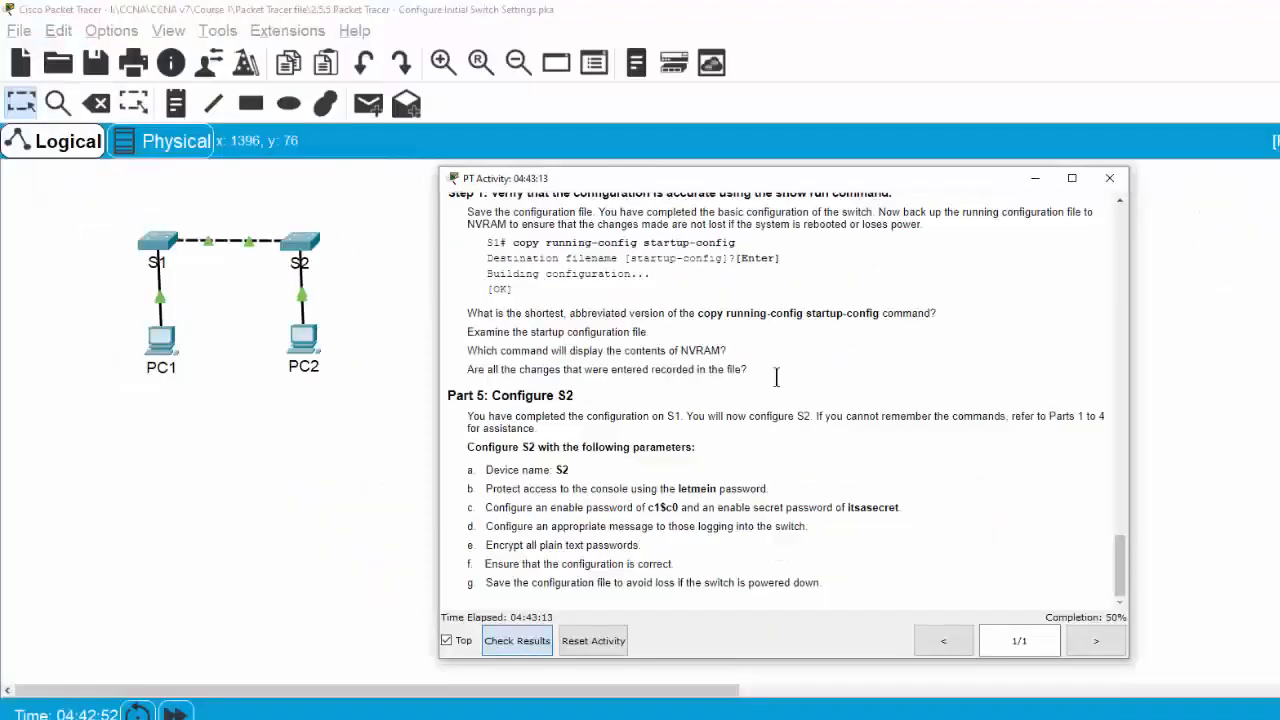
scroll(705, 440, "up", 10)
scroll(705, 445, "down", 2)
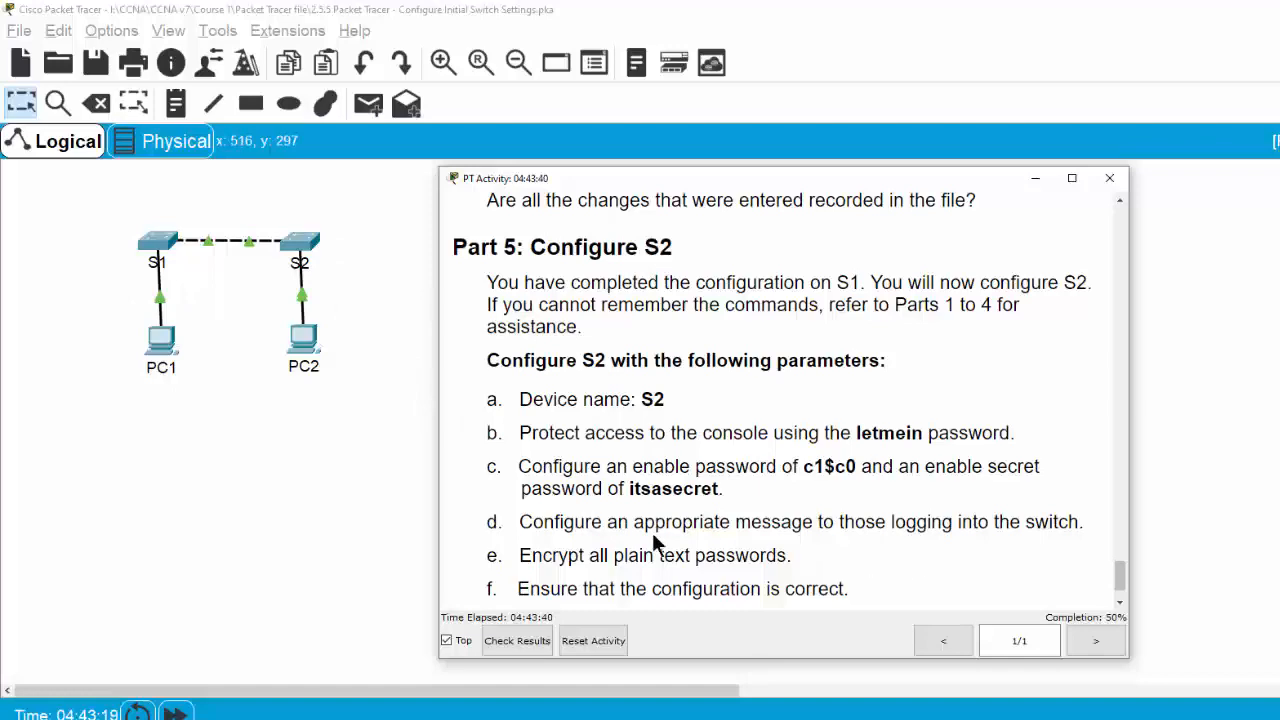
Bring the Part 5 instructions for configuring S2, starting with device name S2, into view
scroll(670, 494, "down", 1)
scroll(686, 518, "up", 1)
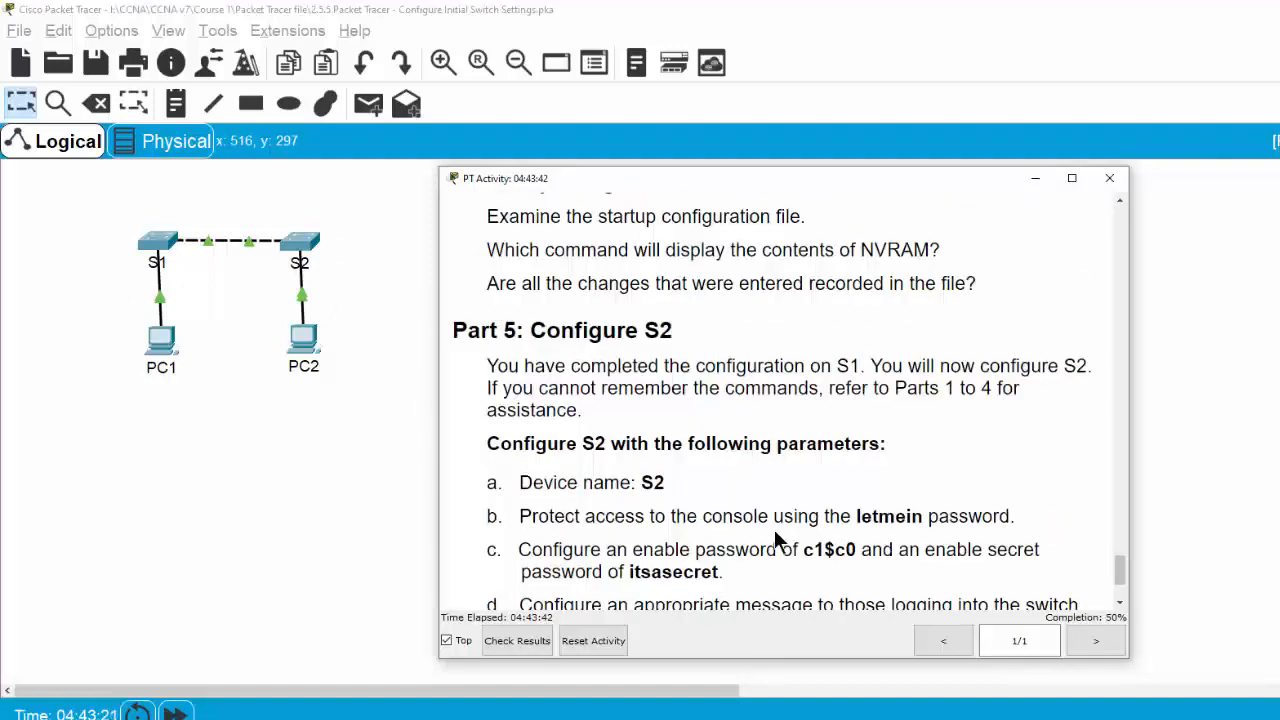
scroll(777, 537, "down", 1)
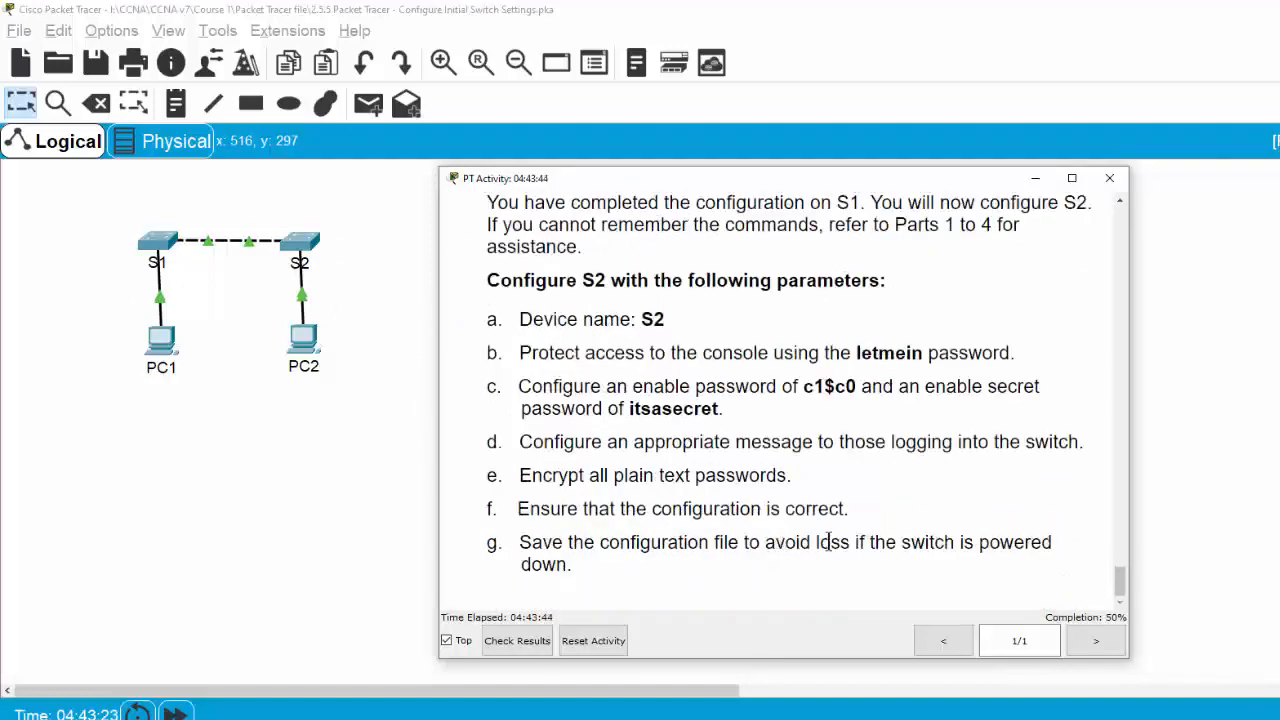